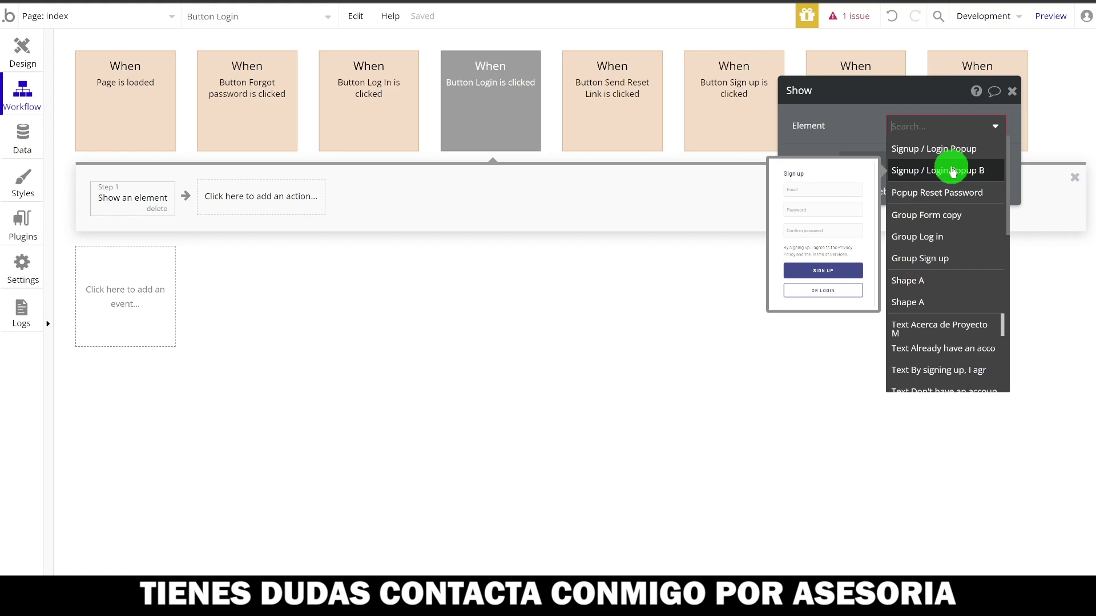
- Make the Login button show Signup / Login Popup B
{"action": "left_click", "coordinate": [943, 172]}
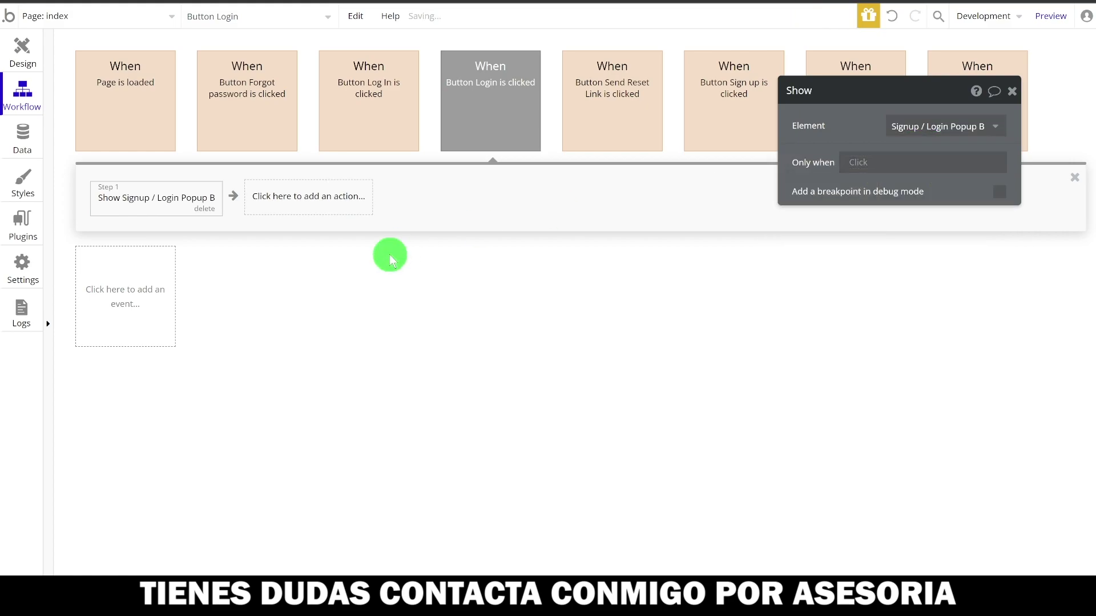
{"action": "left_click", "coordinate": [21, 52]}
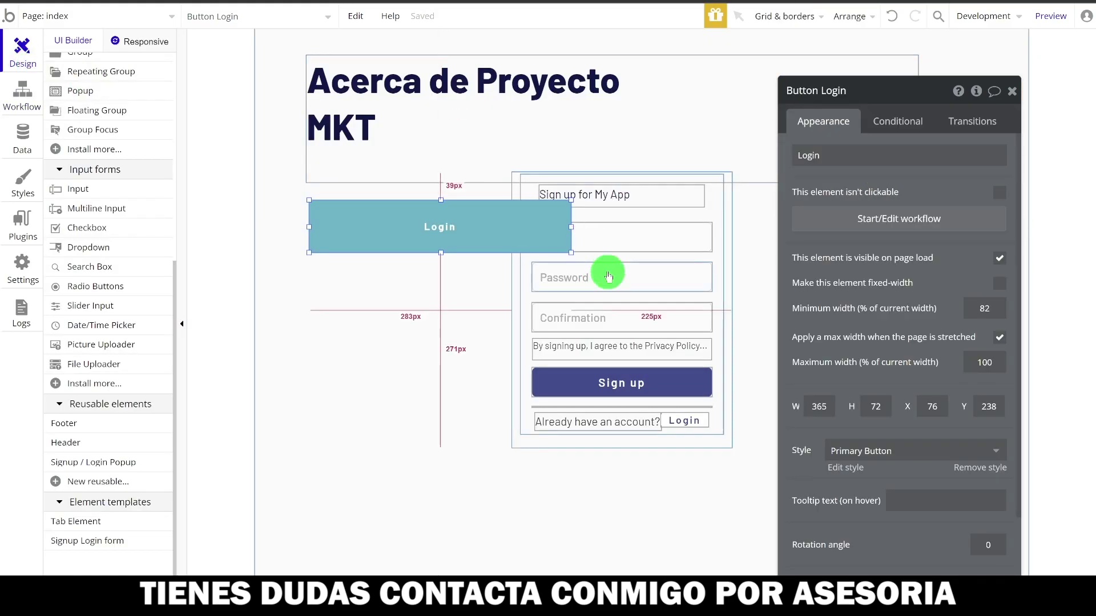
{"action": "left_click", "coordinate": [512, 396]}
{"action": "key", "text": "Escape"}
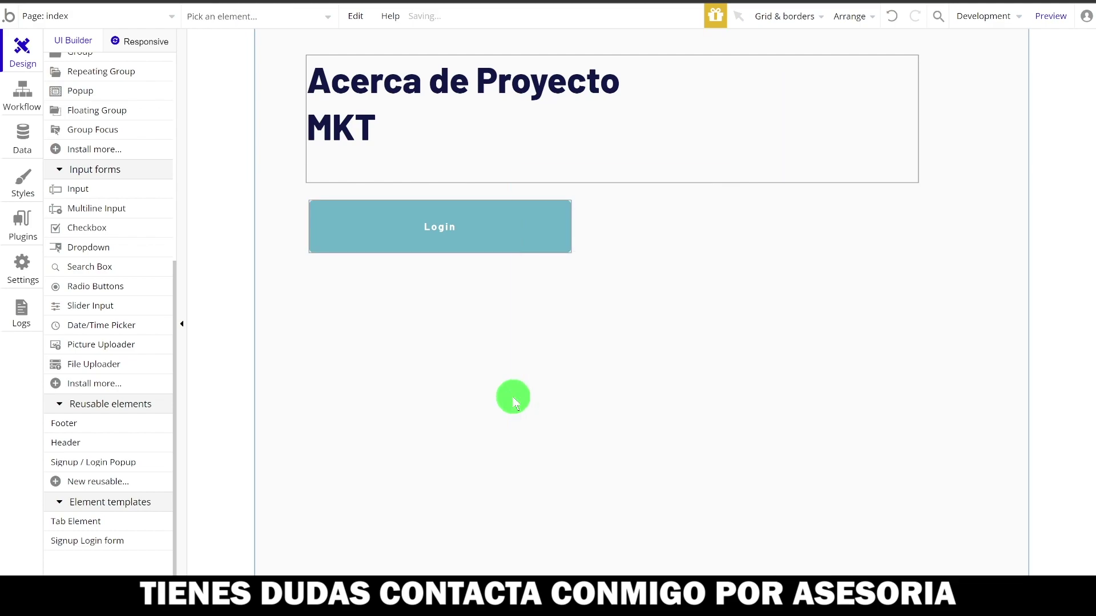
{"action": "left_click", "coordinate": [398, 386]}
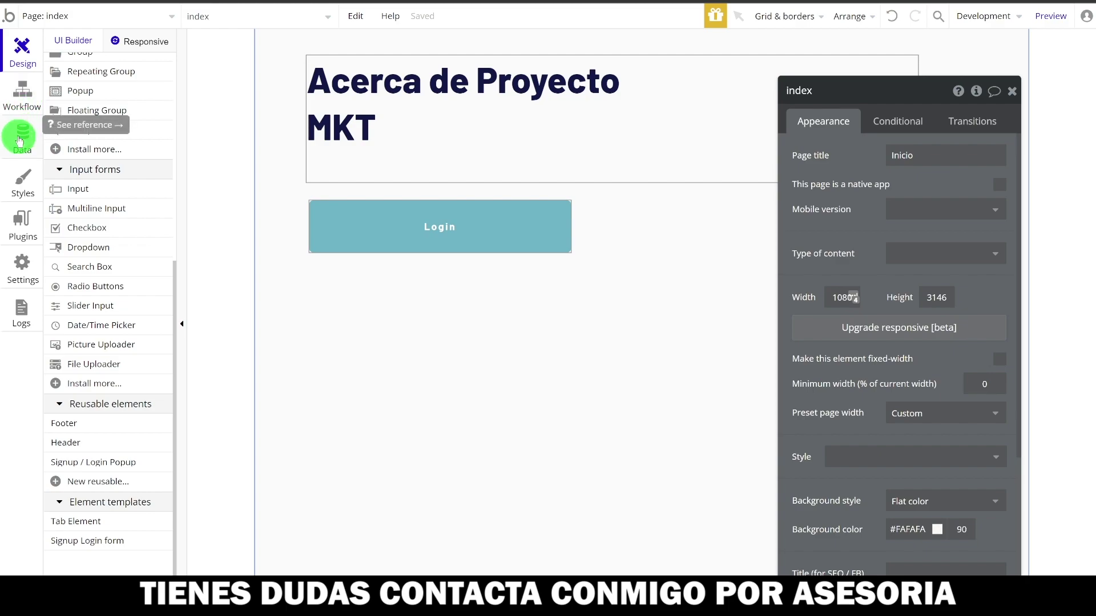
- Delete the original Signup / Login Popup from the page's Elements tree
{"action": "scroll", "coordinate": [107, 198], "scroll_direction": "up", "scroll_amount": 5}
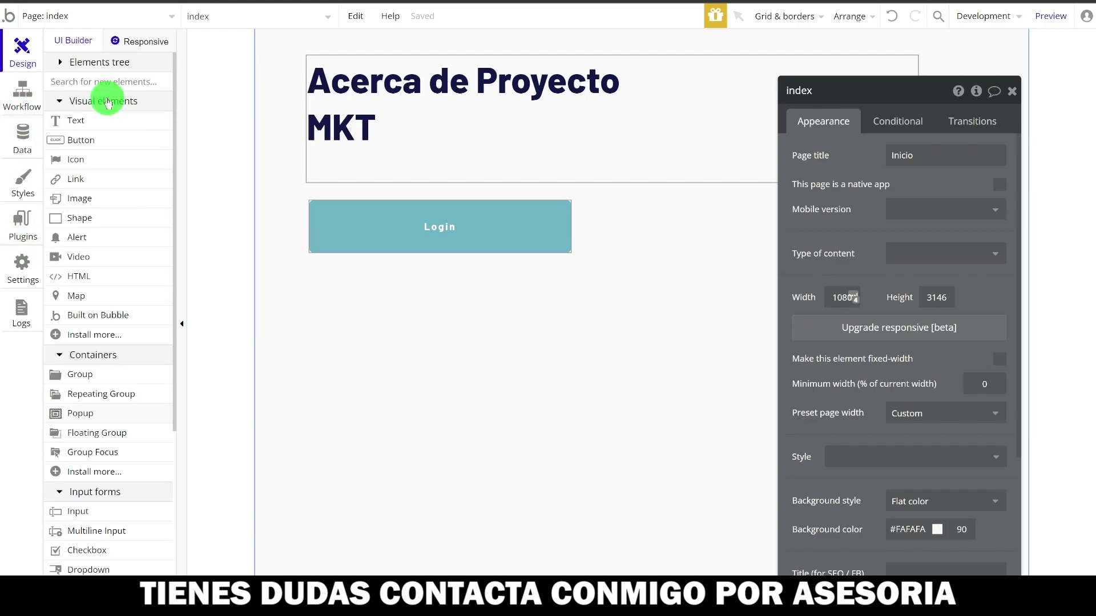
{"action": "left_click", "coordinate": [60, 61]}
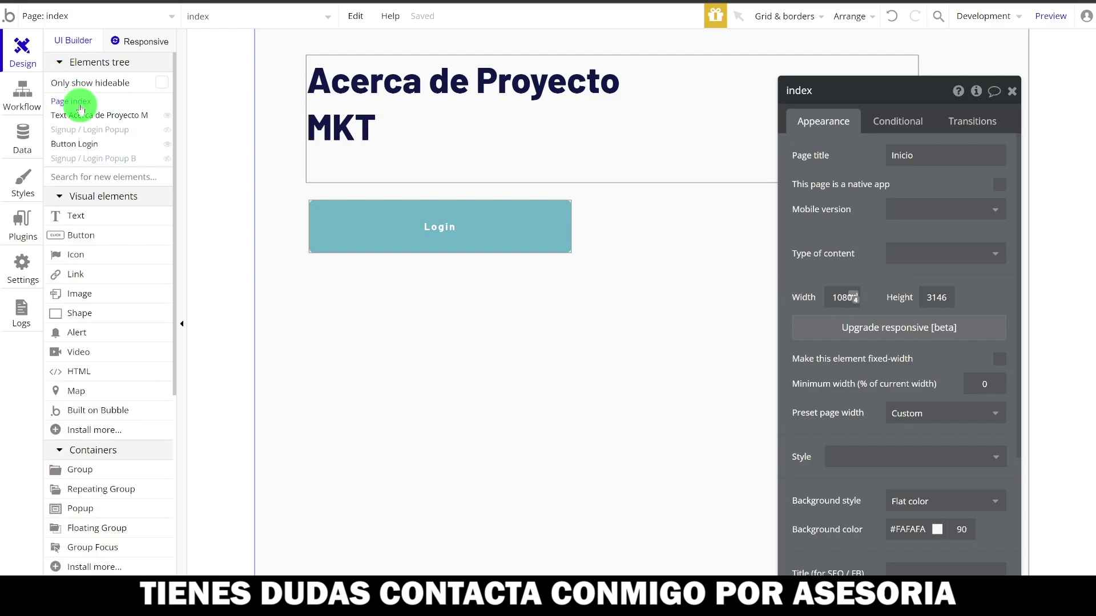
{"action": "mouse_move", "coordinate": [86, 133]}
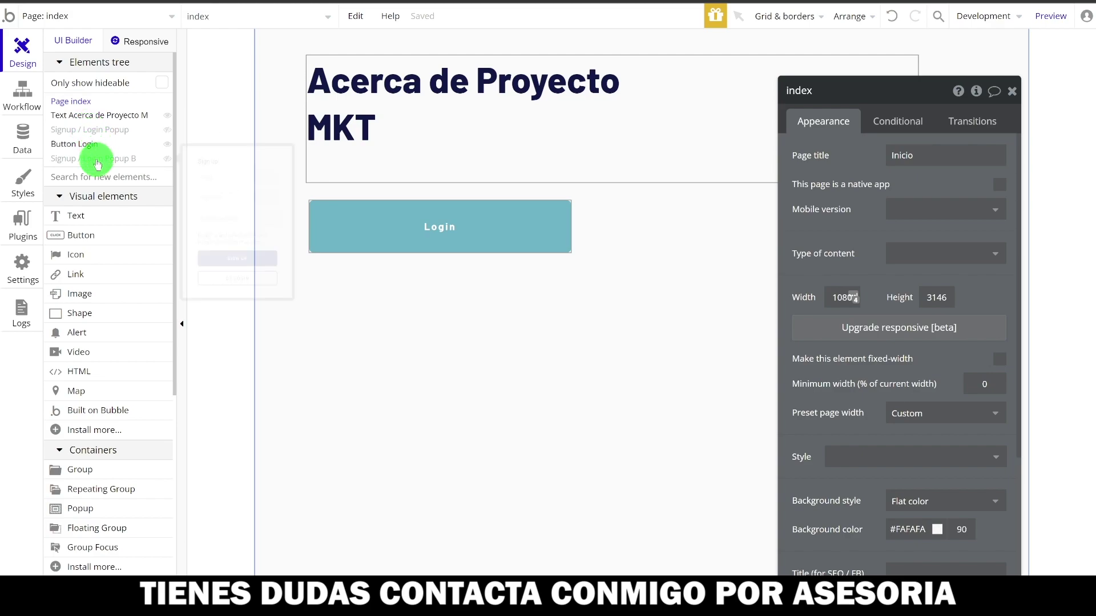
{"action": "mouse_move", "coordinate": [97, 165]}
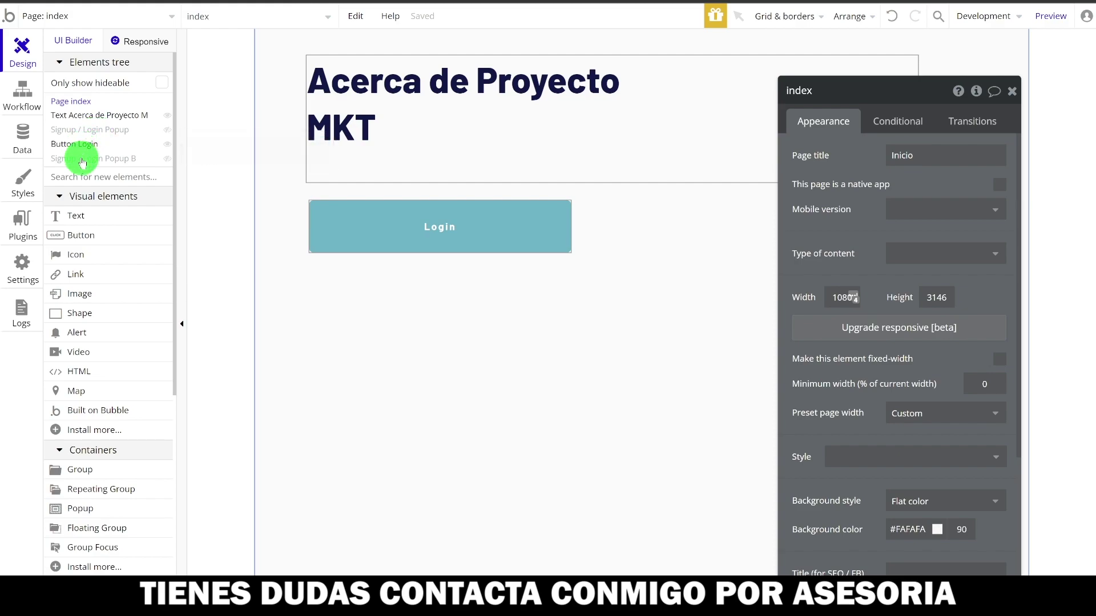
{"action": "left_click", "coordinate": [83, 131]}
{"action": "left_click_drag", "start_coordinate": [565, 150], "coordinate": [522, 154]}
{"action": "key", "text": "Delete"}
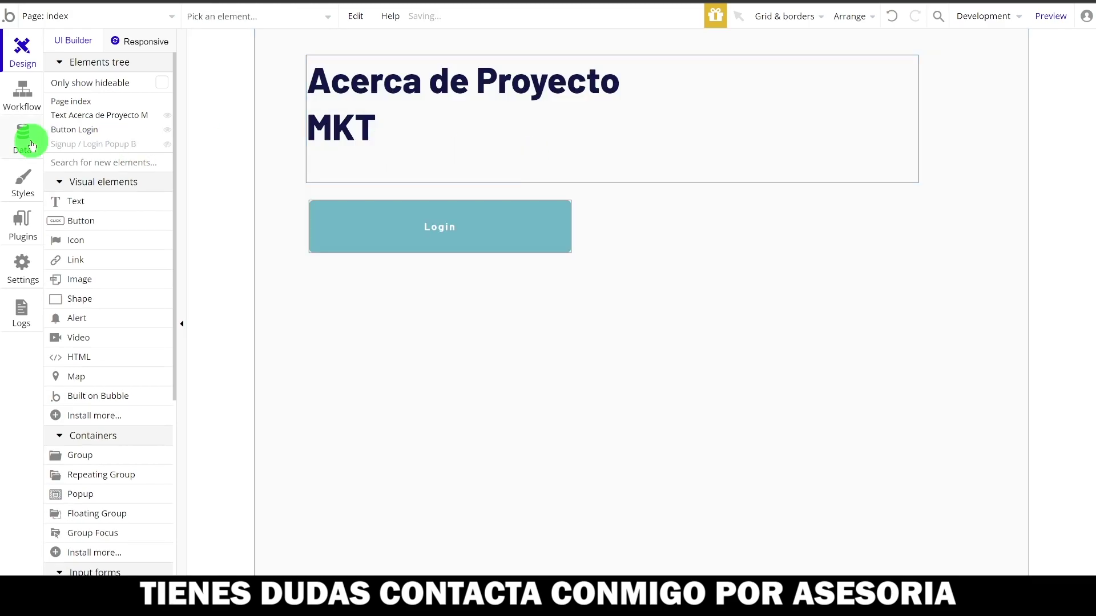
- Adjust Signup / Login Popup B on the canvas and launch the app preview
{"action": "left_click", "coordinate": [94, 150]}
{"action": "left_click_drag", "start_coordinate": [633, 217], "coordinate": [645, 223]}
{"action": "left_click_drag", "start_coordinate": [766, 275], "coordinate": [635, 489]}
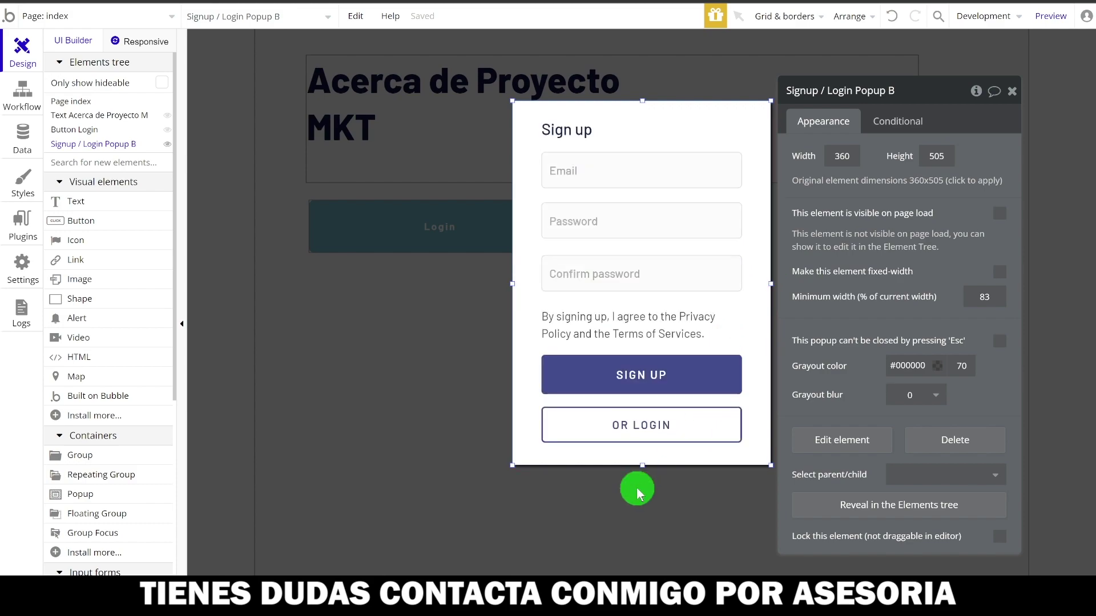
{"action": "left_click_drag", "start_coordinate": [645, 419], "coordinate": [678, 371]}
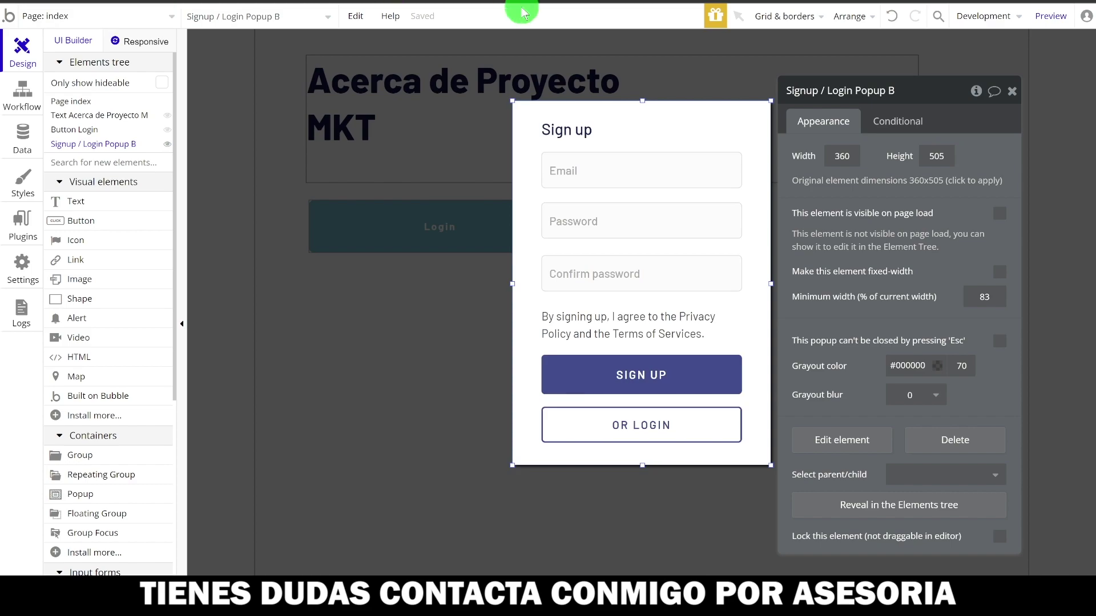
{"action": "left_click", "coordinate": [1044, 19]}
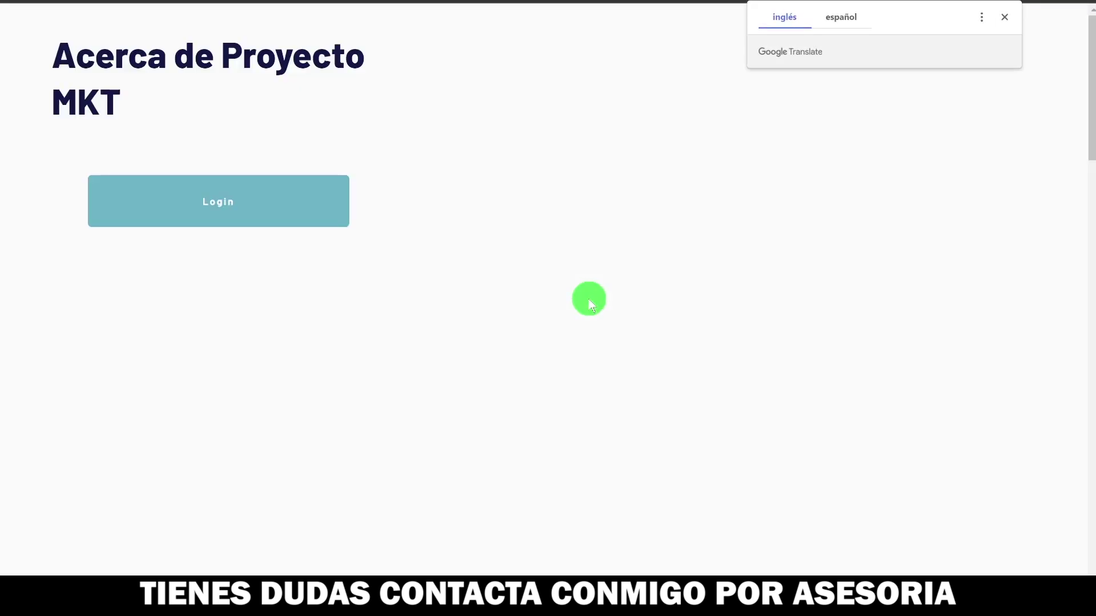
- Sign up a test user with an email and password in the preview's signup popup
{"action": "left_click", "coordinate": [200, 205]}
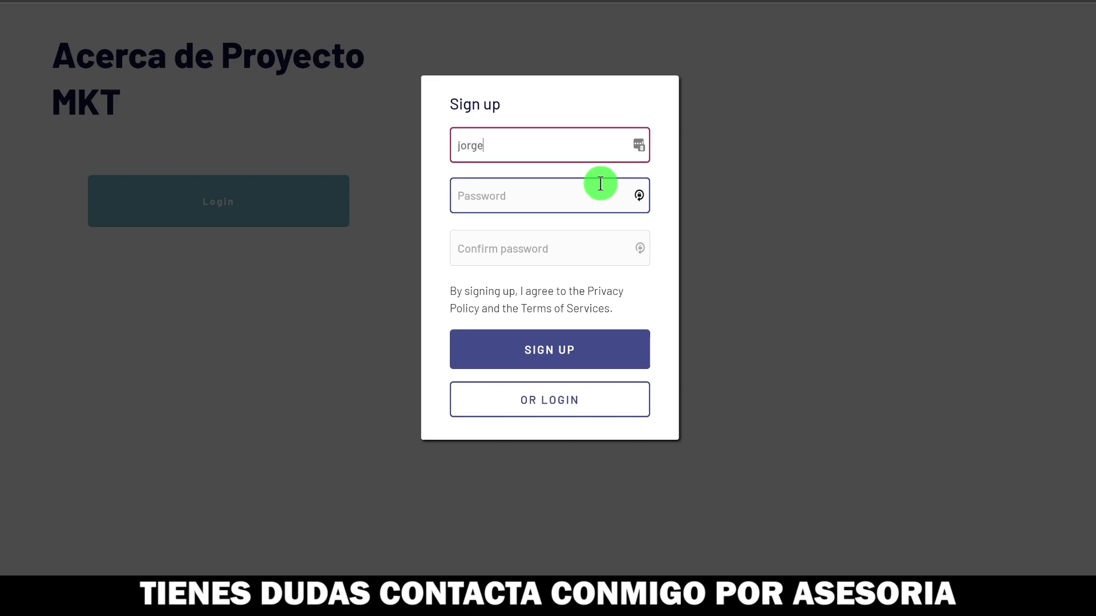
{"action": "type", "text": "com"}
{"action": "left_click", "coordinate": [536, 196]}
{"action": "type", "text": "123456789"}
{"action": "left_click", "coordinate": [491, 242]}
{"action": "type", "text": "123456789"}
{"action": "left_click", "coordinate": [528, 357]}
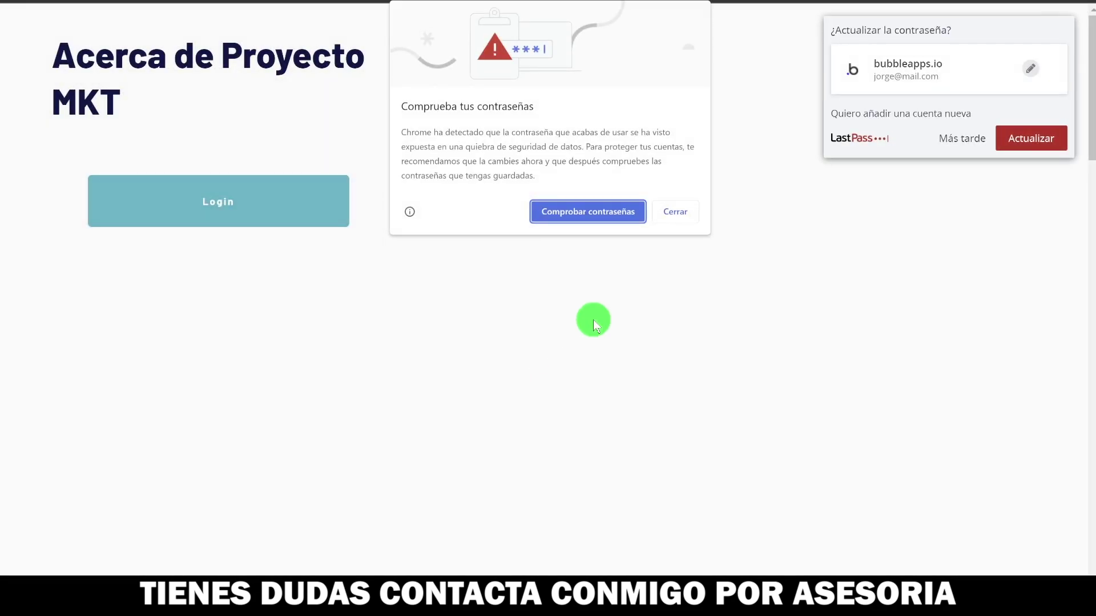
- Dismiss the breached-password warning, save the password, and postpone the password manager's update
{"action": "left_click", "coordinate": [676, 213]}
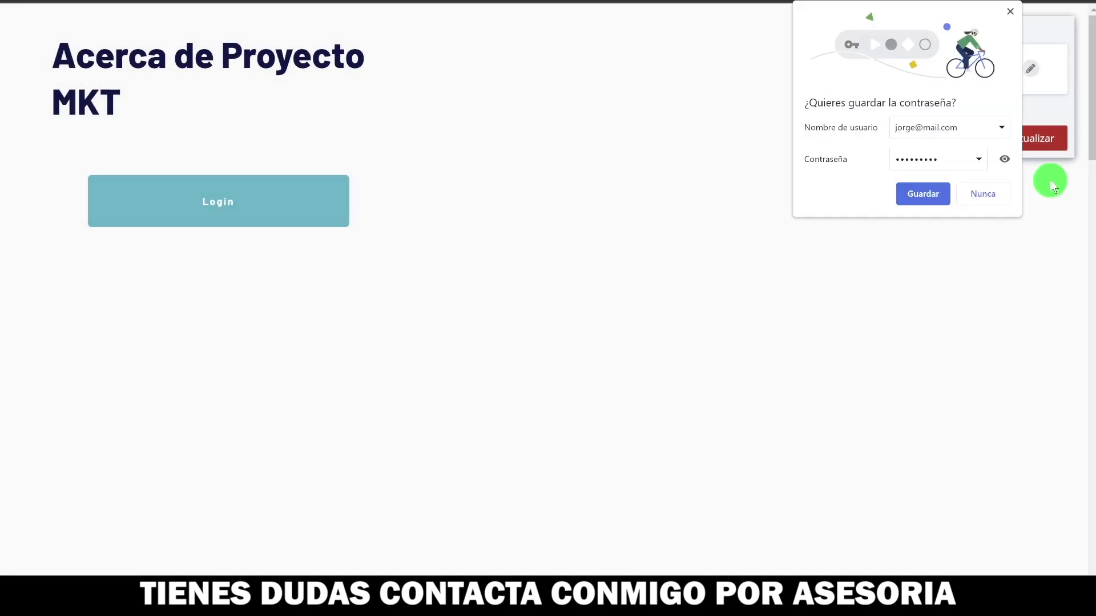
{"action": "left_click", "coordinate": [937, 195]}
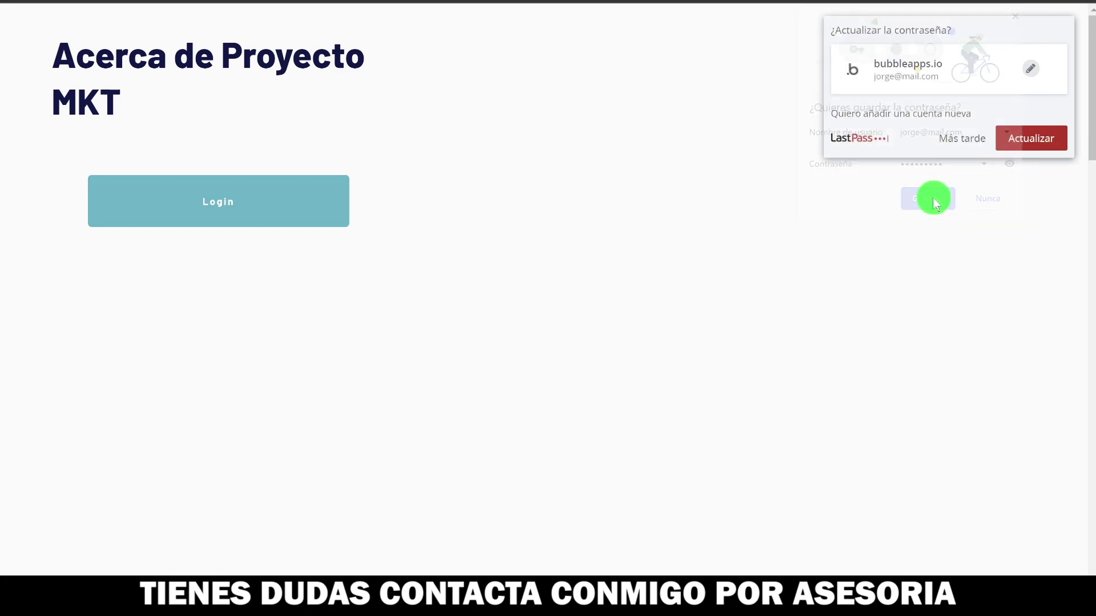
{"action": "left_click", "coordinate": [966, 142]}
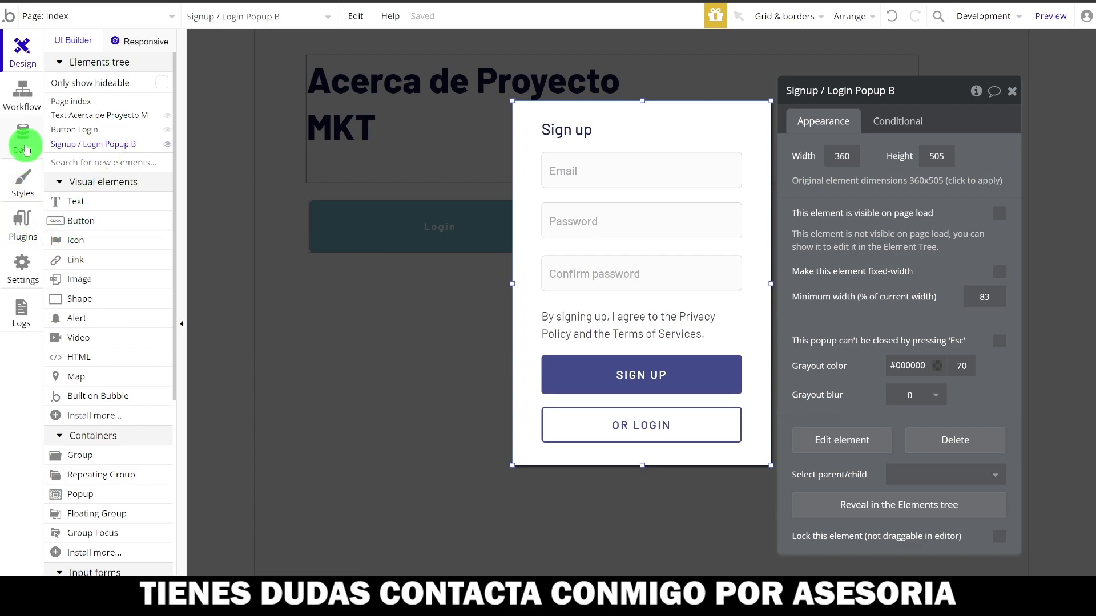
{"action": "left_click", "coordinate": [26, 152]}
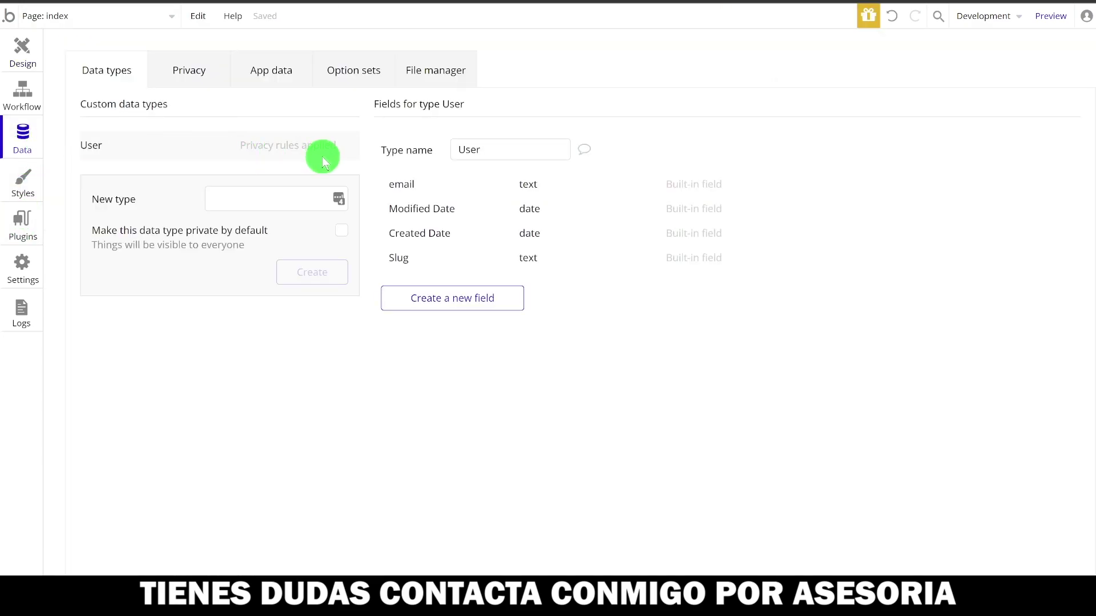
{"action": "left_click", "coordinate": [270, 74]}
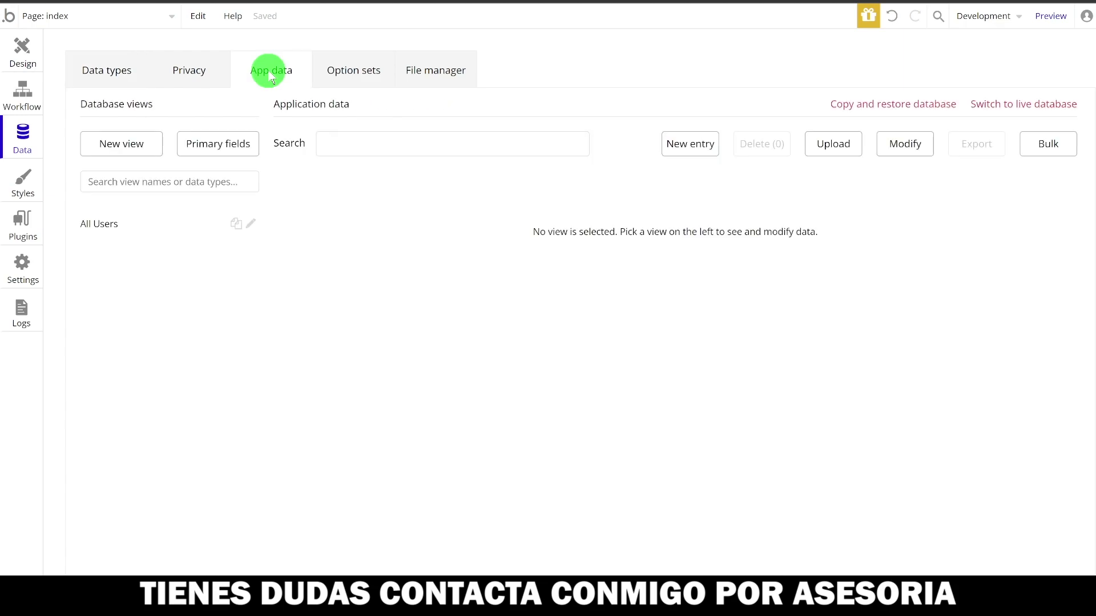
{"action": "left_click", "coordinate": [137, 231]}
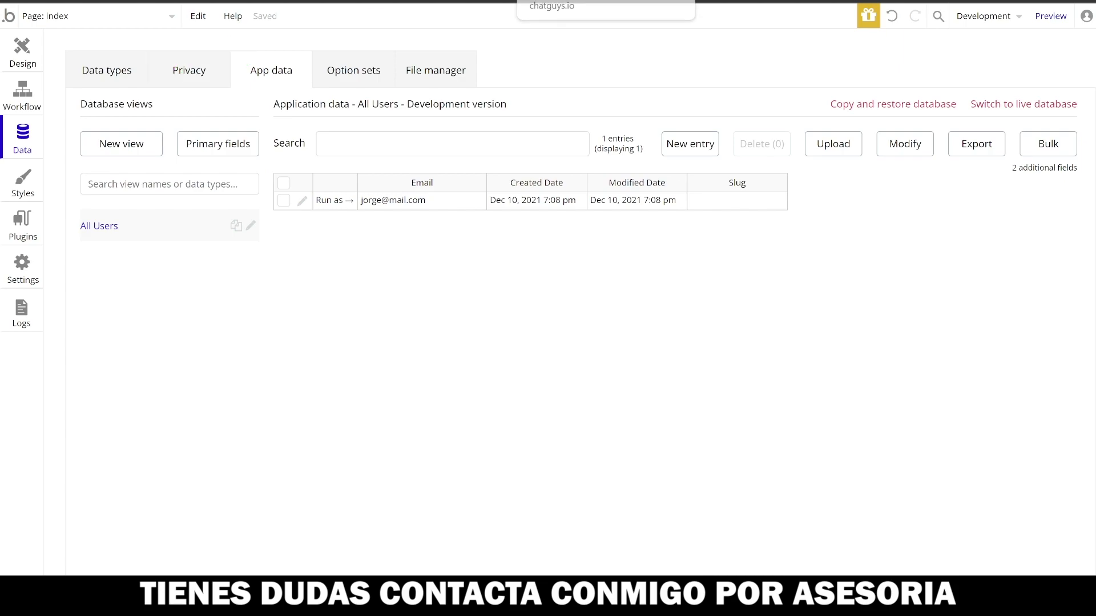
{"action": "left_click", "coordinate": [22, 60]}
{"action": "left_click_drag", "start_coordinate": [616, 372], "coordinate": [611, 283]}
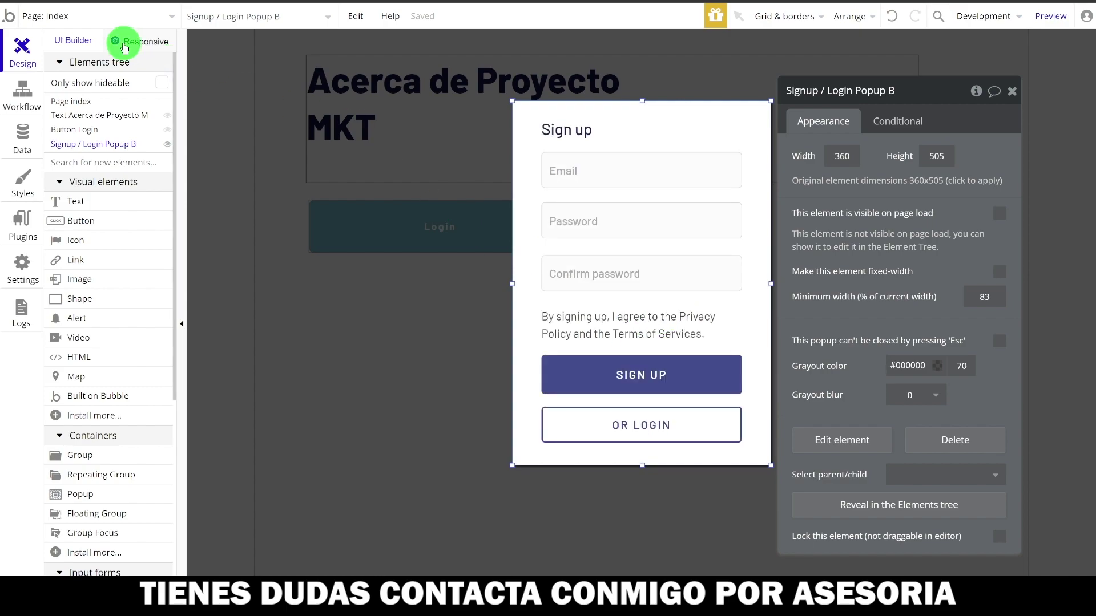
- Open the reusable Signup / Login Popup and edit its SIGN UP button's workflow
{"action": "left_click", "coordinate": [104, 19]}
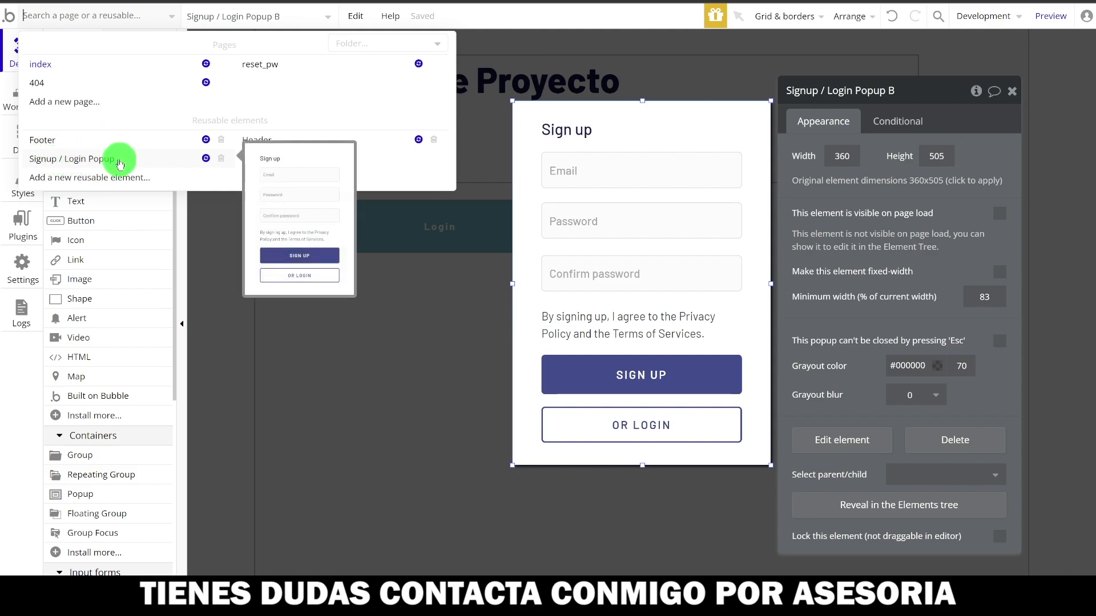
{"action": "left_click", "coordinate": [97, 160]}
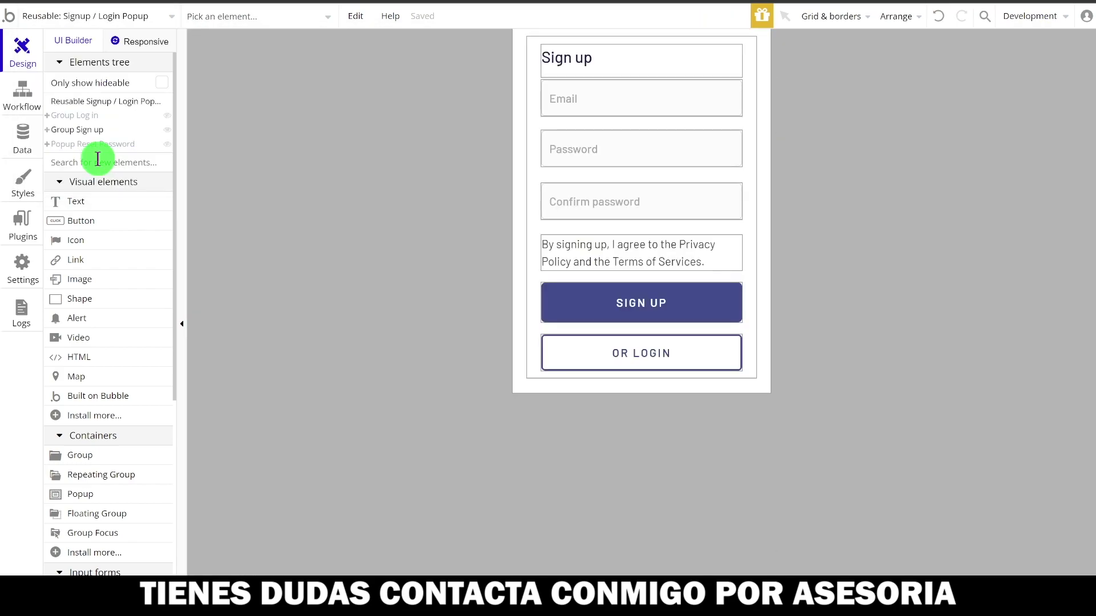
{"action": "double_click", "coordinate": [664, 310]}
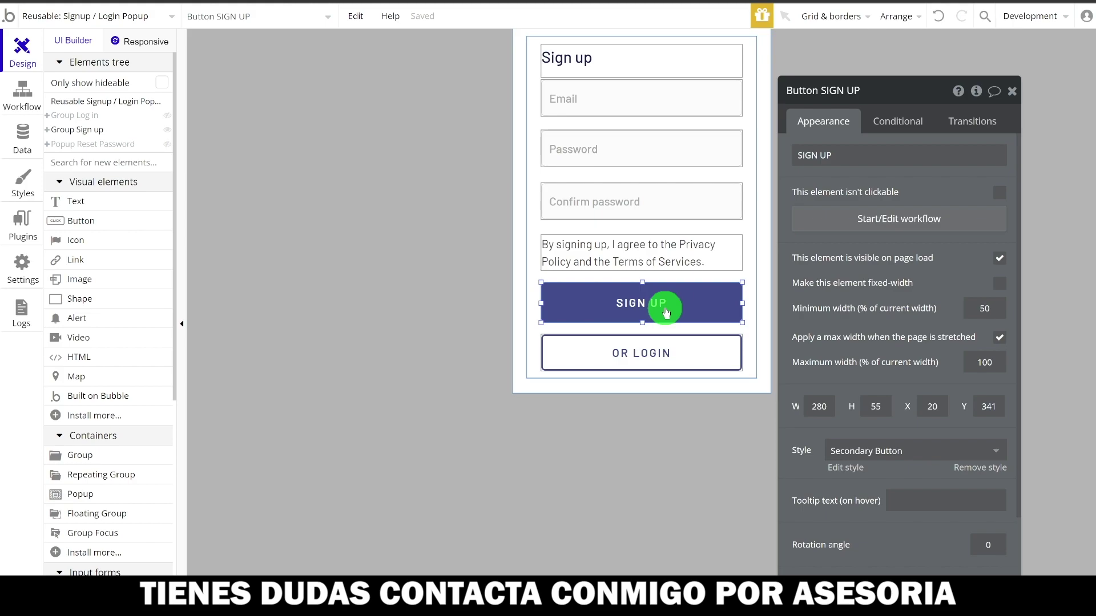
{"action": "left_click", "coordinate": [890, 220]}
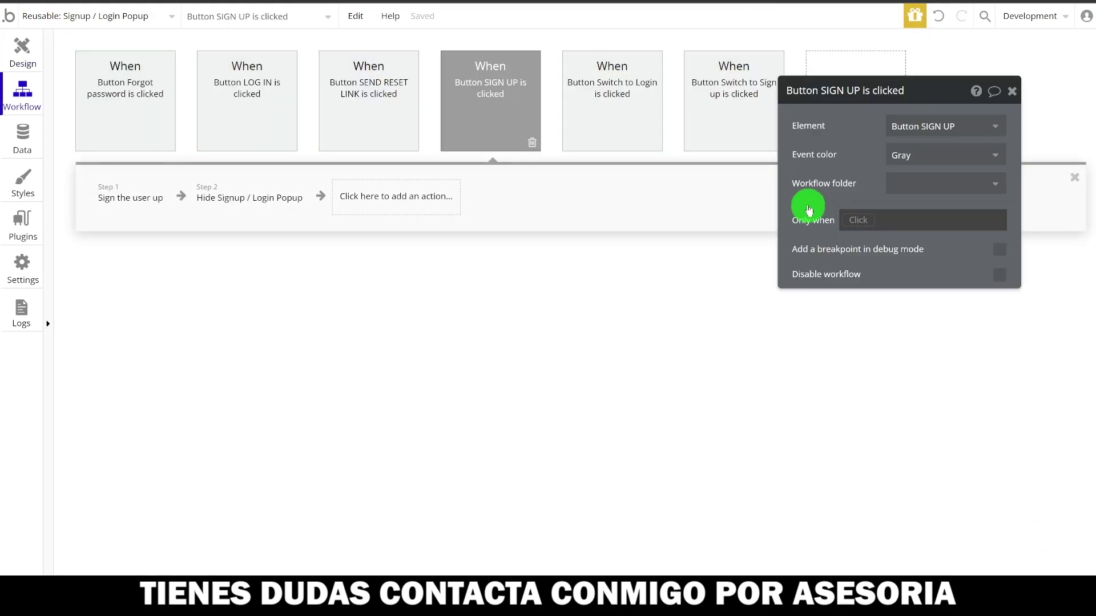
- Add a Go to page action after hiding the popup, choosing Create a new page as destination
{"action": "left_click", "coordinate": [100, 203]}
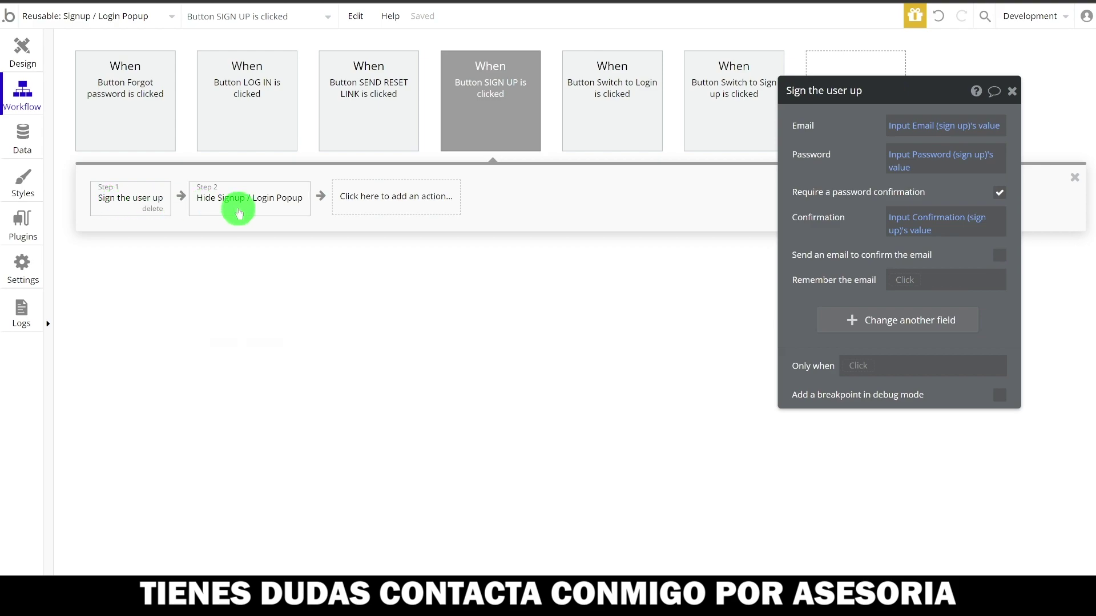
{"action": "left_click", "coordinate": [355, 200]}
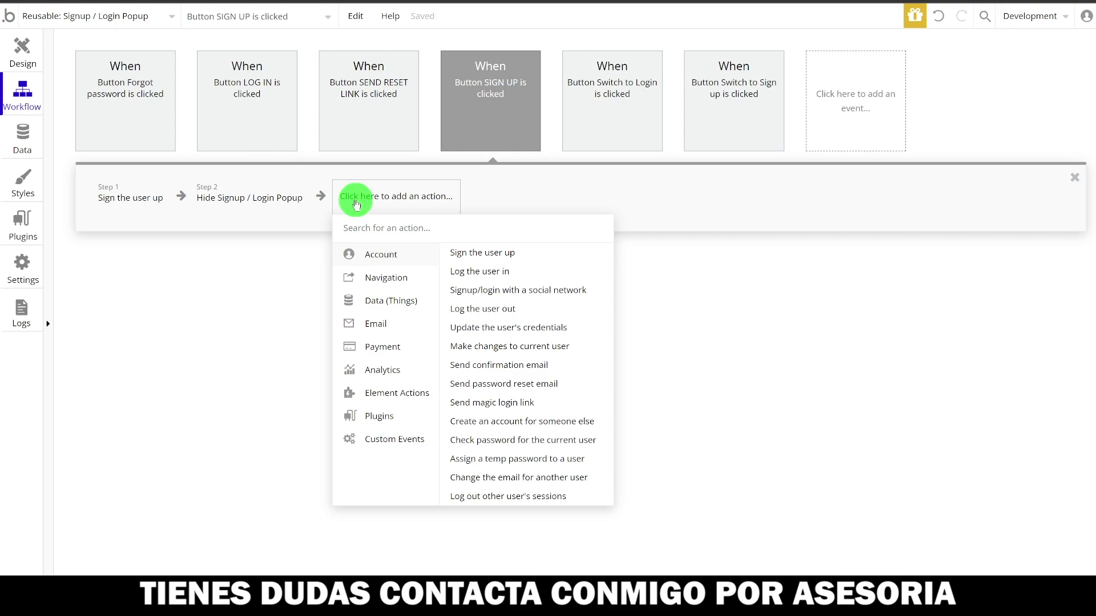
{"action": "type", "text": "go to"}
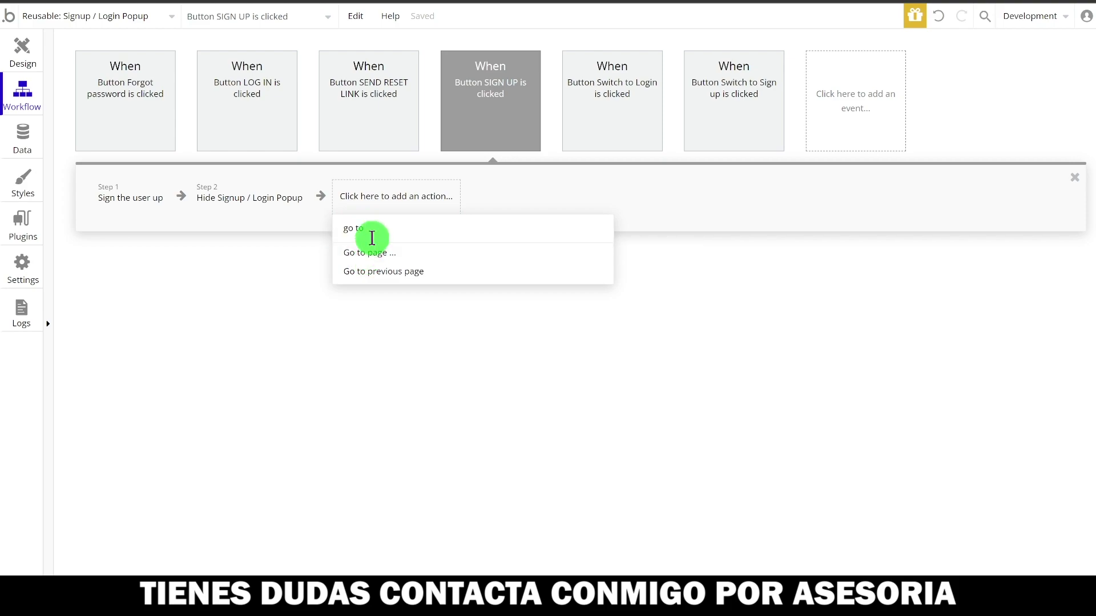
{"action": "key", "text": "BackSpace"}
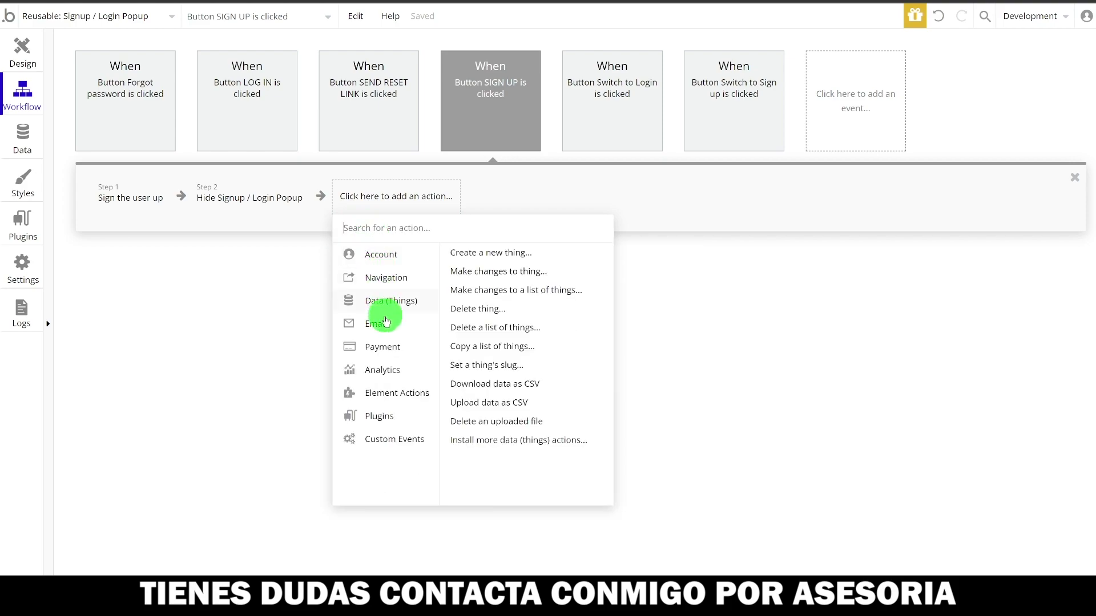
{"action": "mouse_move", "coordinate": [392, 284]}
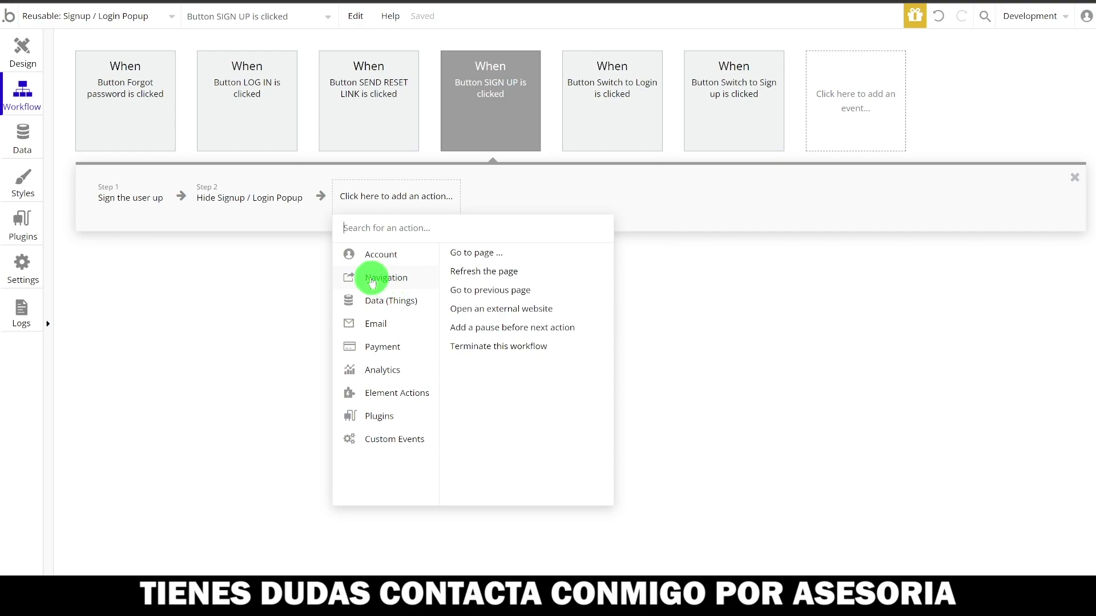
{"action": "mouse_move", "coordinate": [472, 258]}
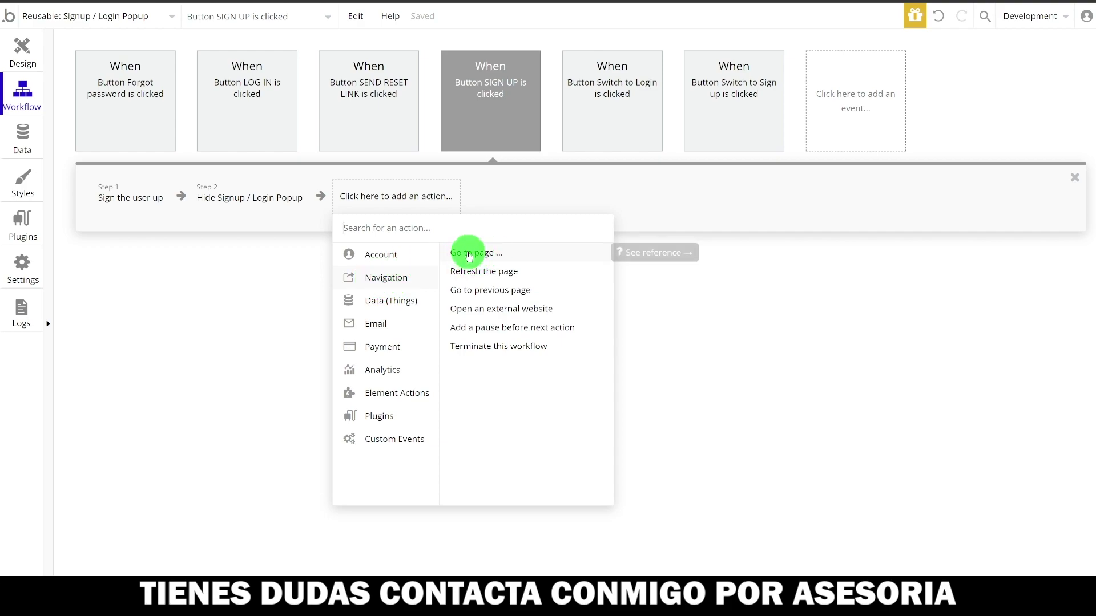
{"action": "left_click", "coordinate": [470, 254]}
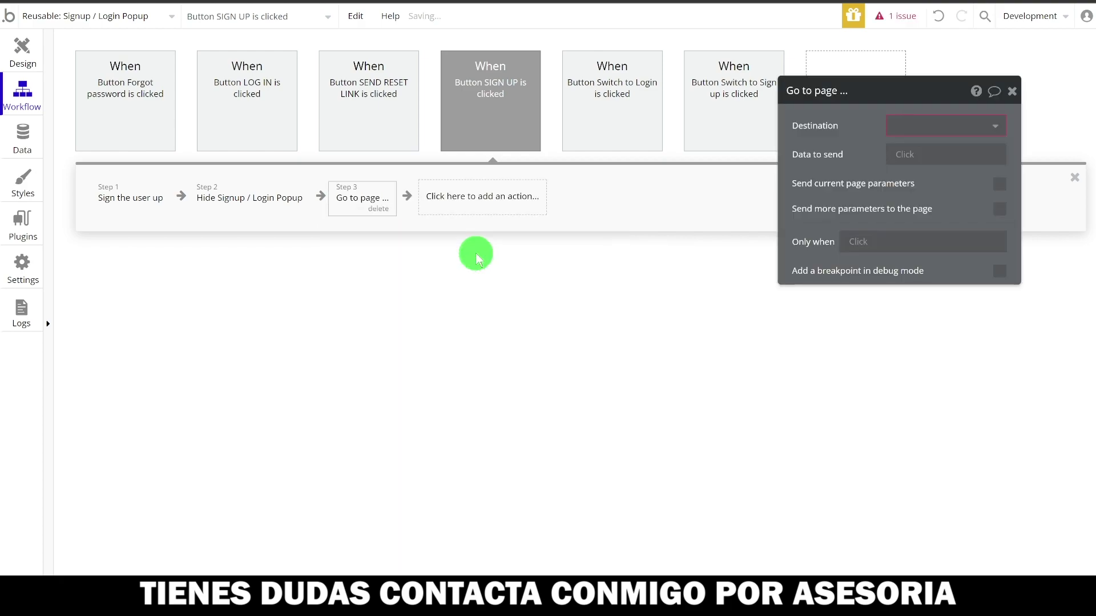
{"action": "left_click", "coordinate": [977, 127]}
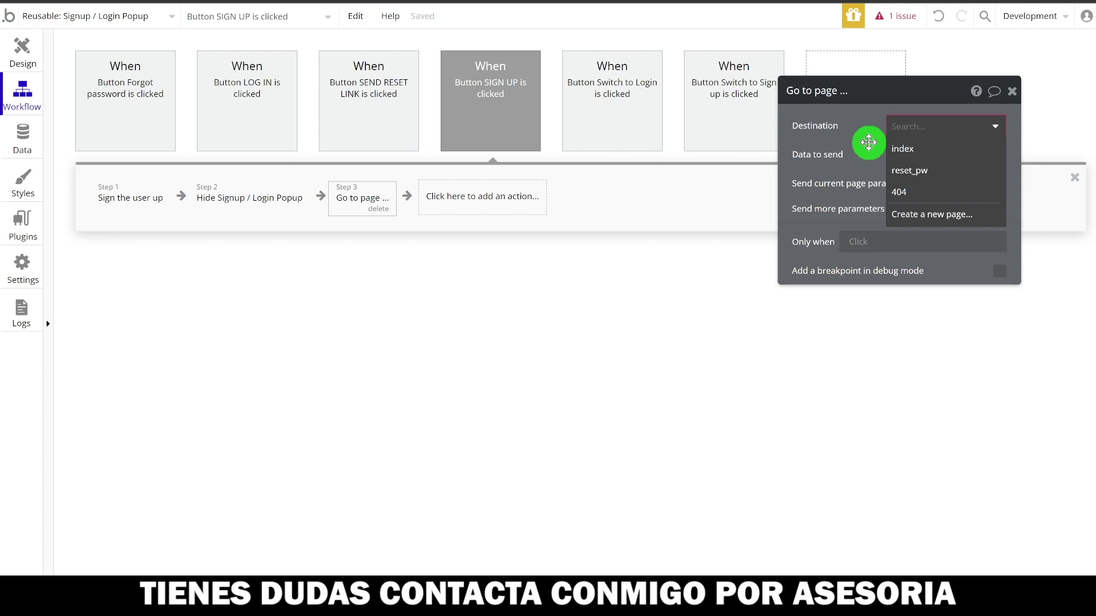
{"action": "left_click", "coordinate": [922, 215]}
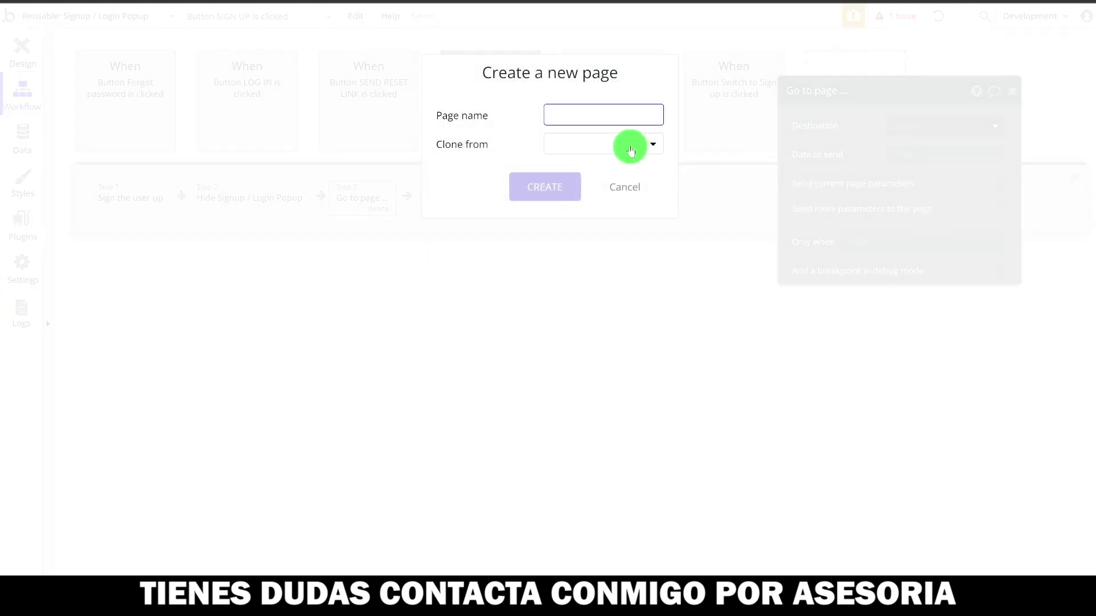
- Create a new page named tablero and set it as the Go to page destination
{"action": "left_click", "coordinate": [609, 117]}
{"action": "type", "text": "T"}
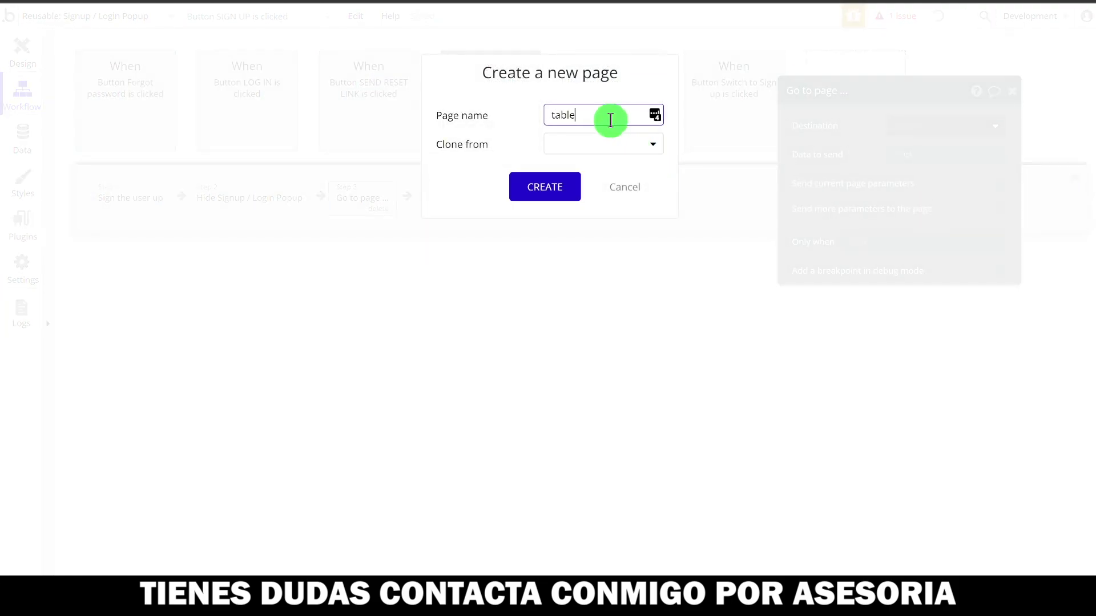
{"action": "left_click", "coordinate": [589, 141]}
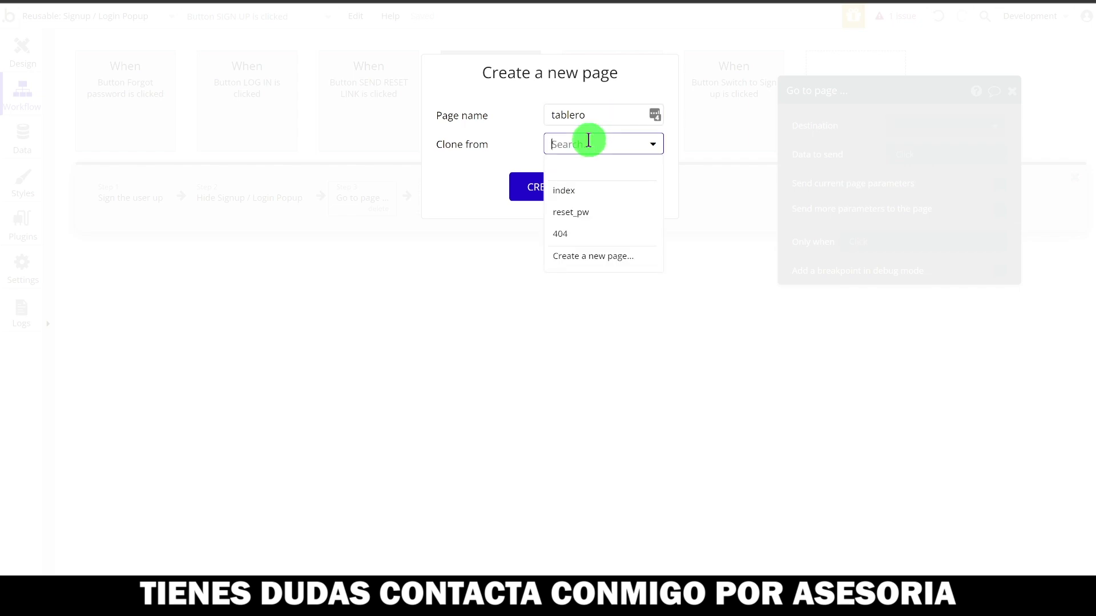
{"action": "left_click", "coordinate": [506, 138]}
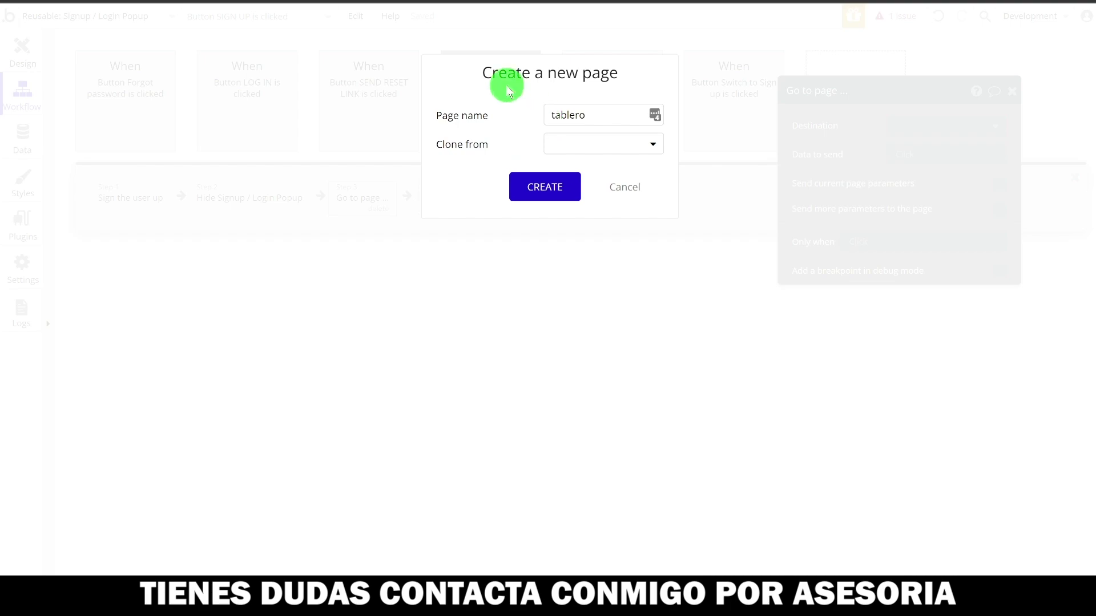
{"action": "left_click", "coordinate": [547, 191]}
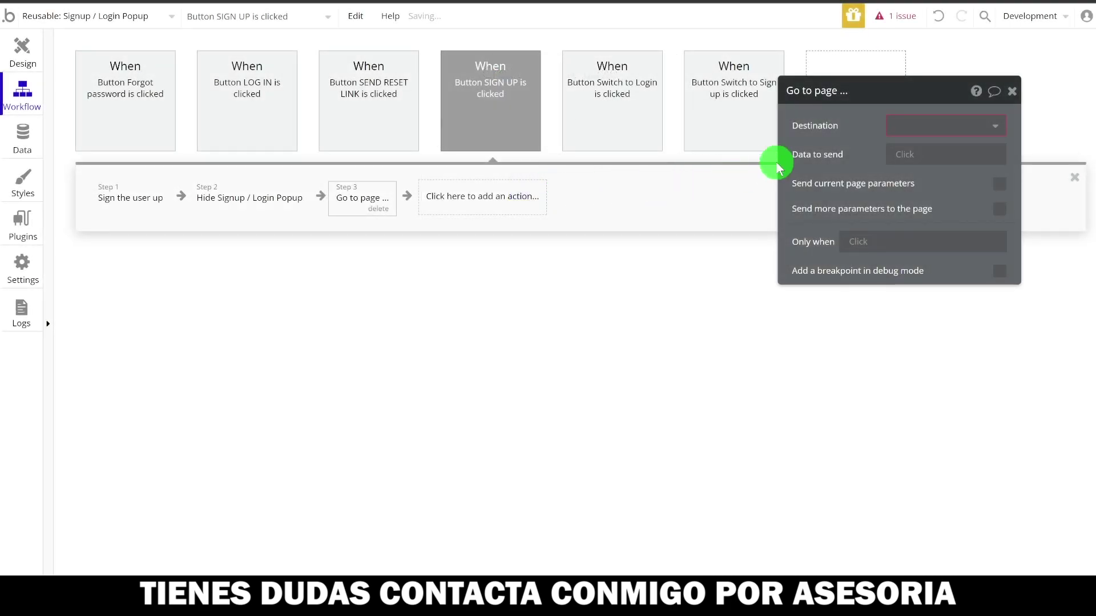
{"action": "left_click", "coordinate": [920, 126]}
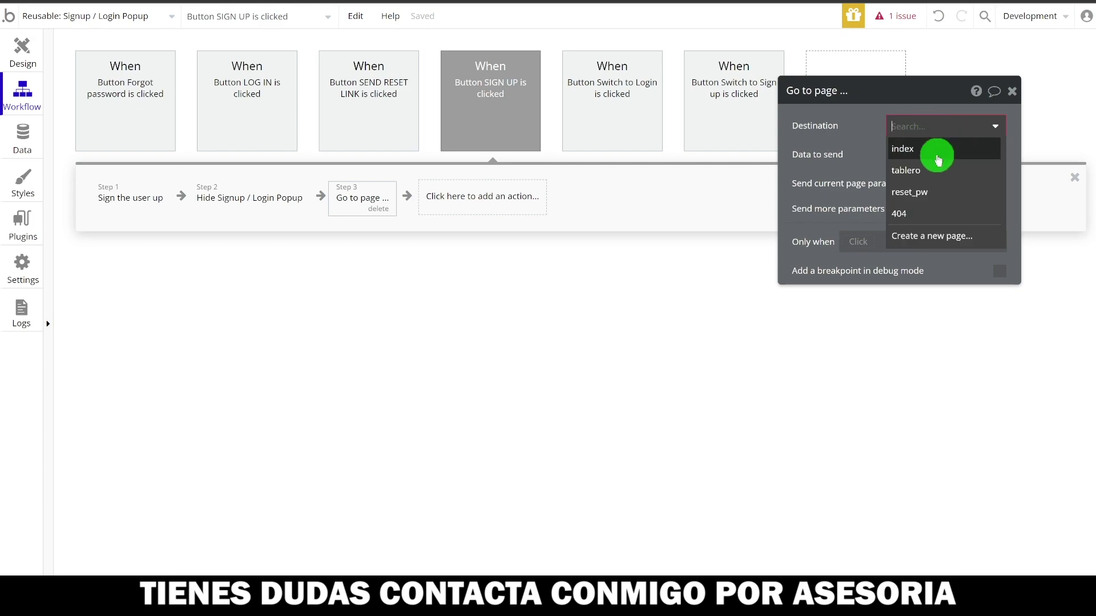
{"action": "left_click", "coordinate": [923, 171]}
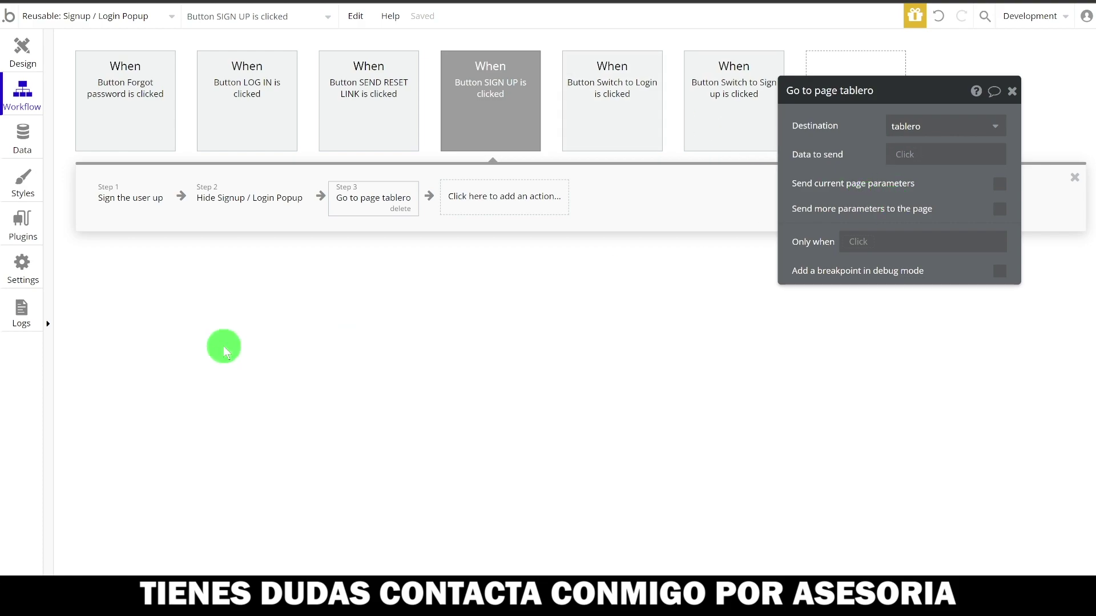
- Open the tablero page in design view
{"action": "left_click", "coordinate": [22, 55]}
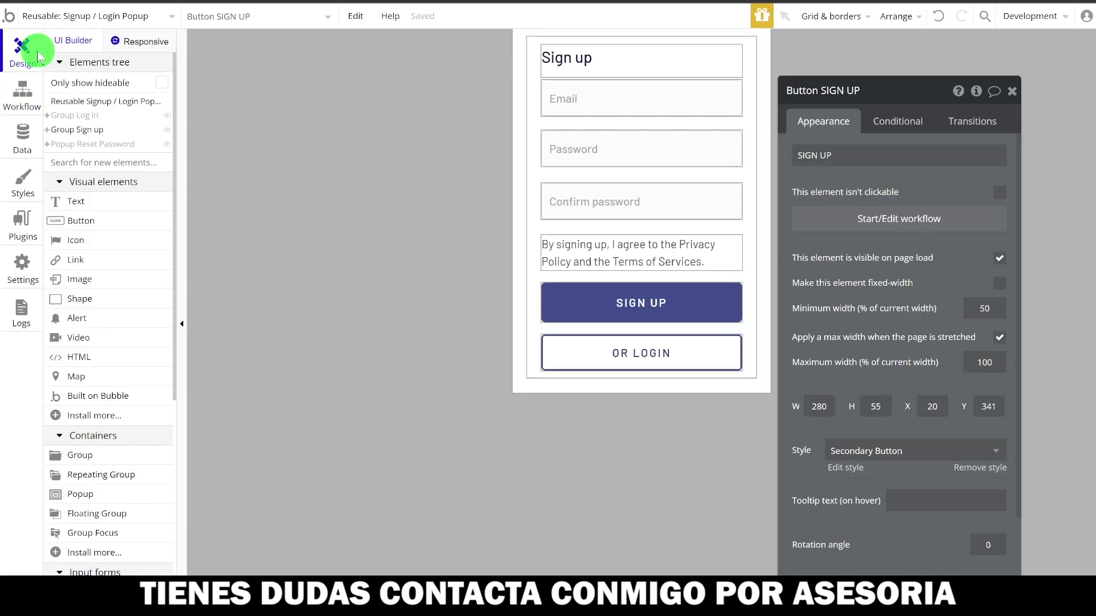
{"action": "left_click", "coordinate": [127, 17]}
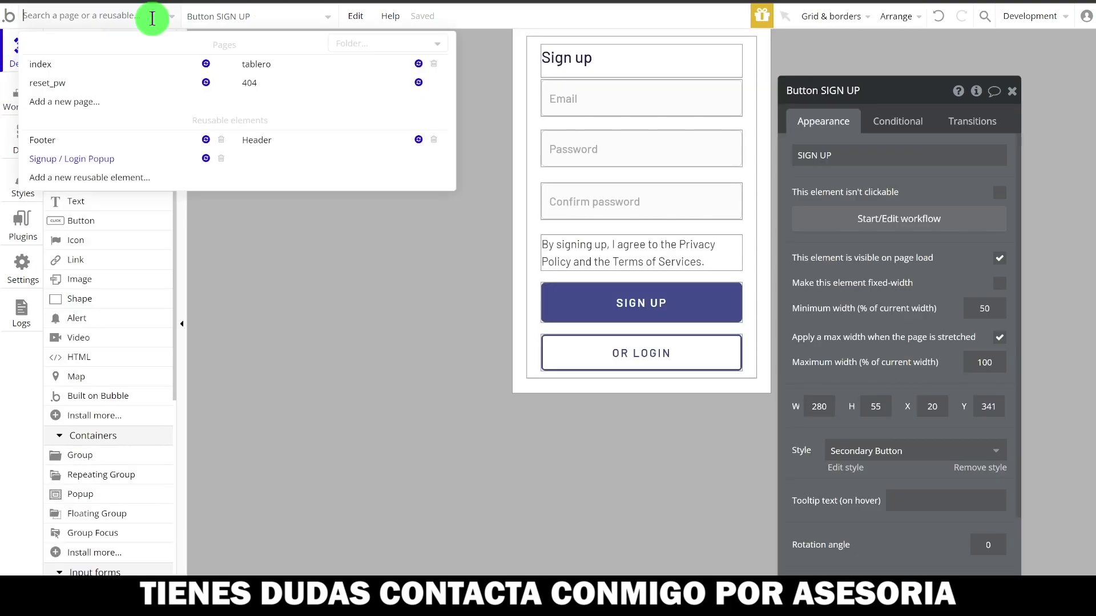
{"action": "left_click", "coordinate": [258, 64]}
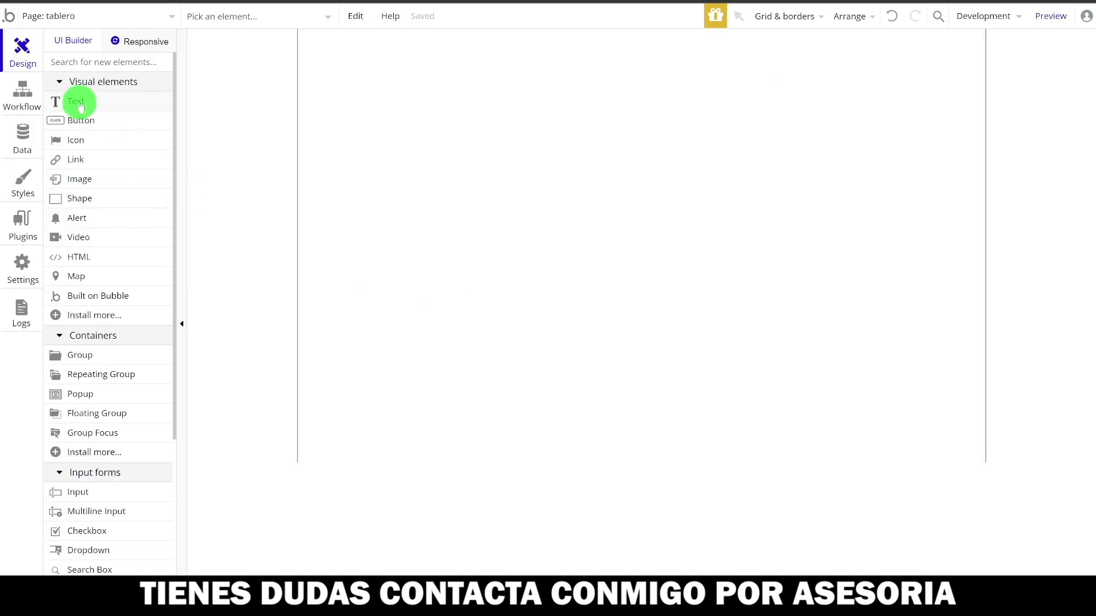
{"action": "left_click", "coordinate": [82, 106]}
{"action": "left_click_drag", "start_coordinate": [363, 76], "coordinate": [838, 166]}
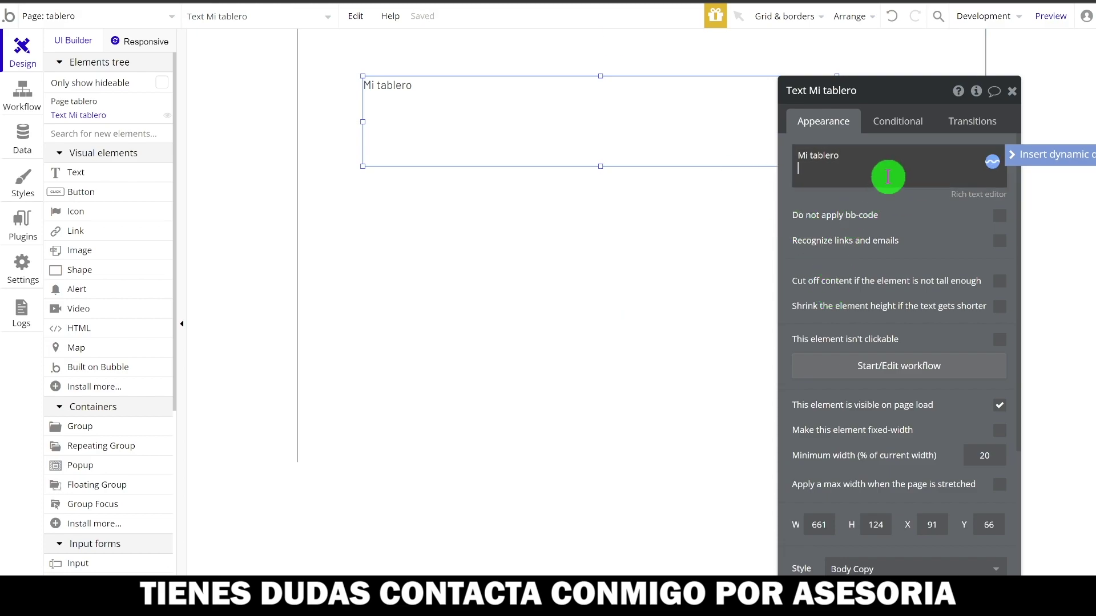
{"action": "key", "text": "Return"}
{"action": "type", "text": "U"}
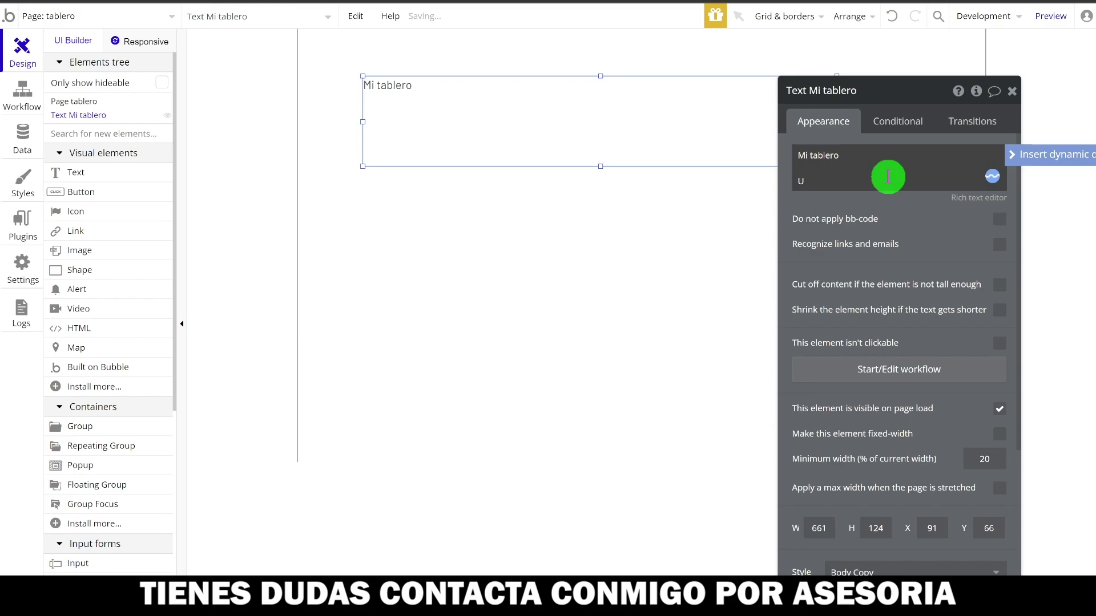
{"action": "type", "text": "suario:"}
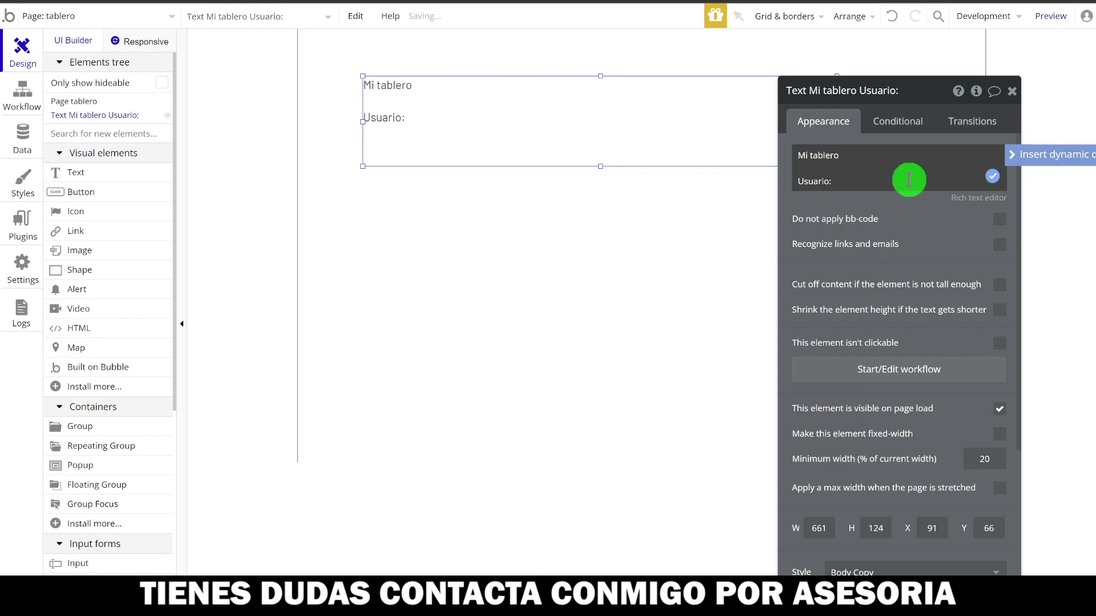
{"action": "left_click", "coordinate": [1030, 164]}
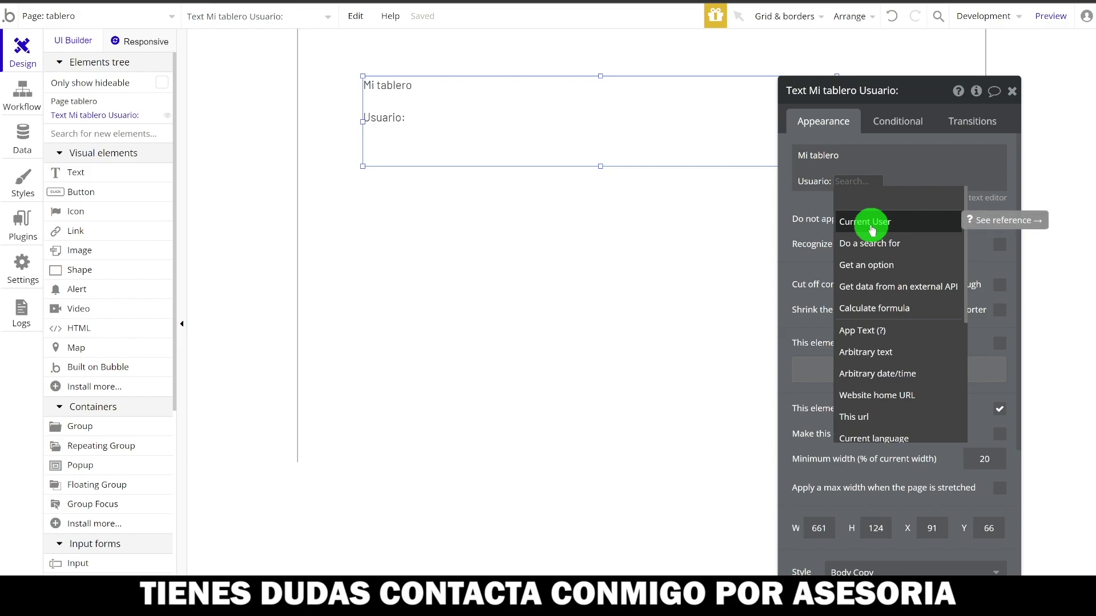
{"action": "left_click", "coordinate": [872, 229]}
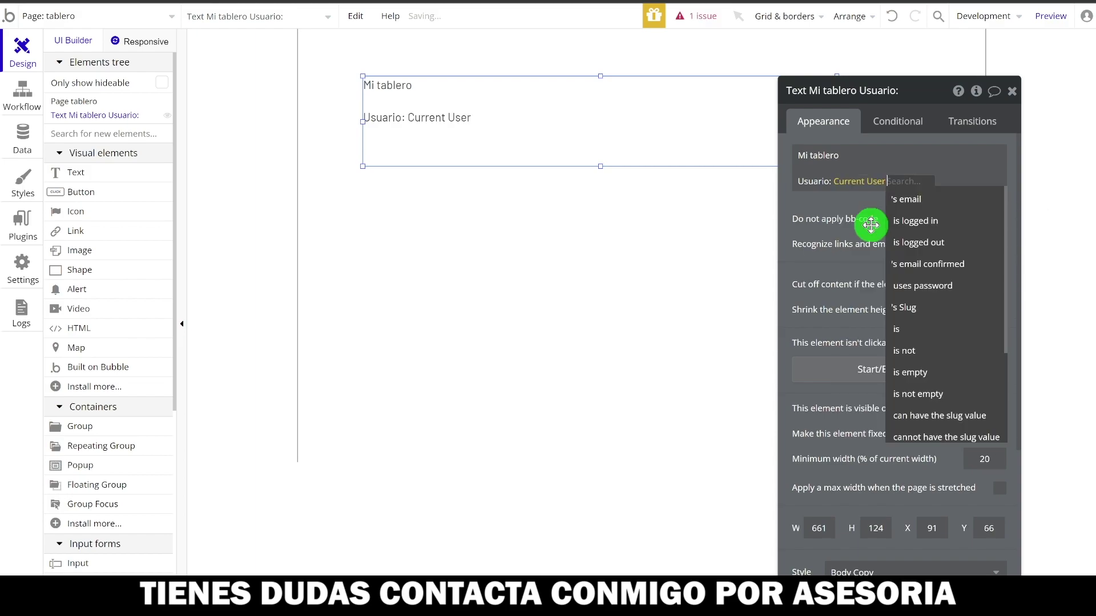
{"action": "left_click", "coordinate": [909, 202]}
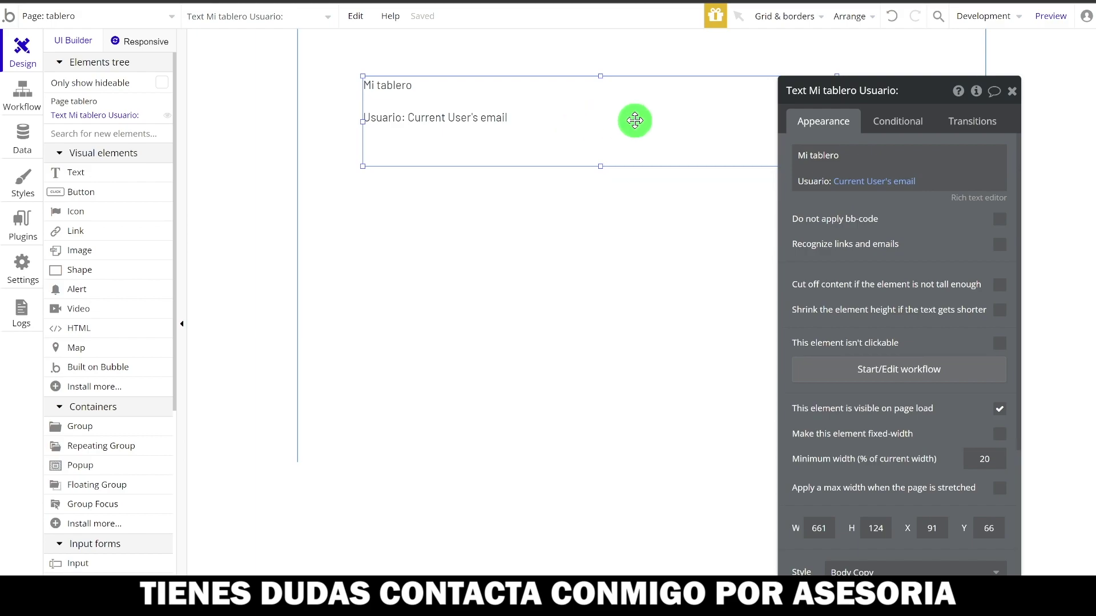
- Style the text as H1 Heading - Dark, make it taller, and preview the app
{"action": "scroll", "coordinate": [922, 476], "scroll_direction": "down", "scroll_amount": 3}
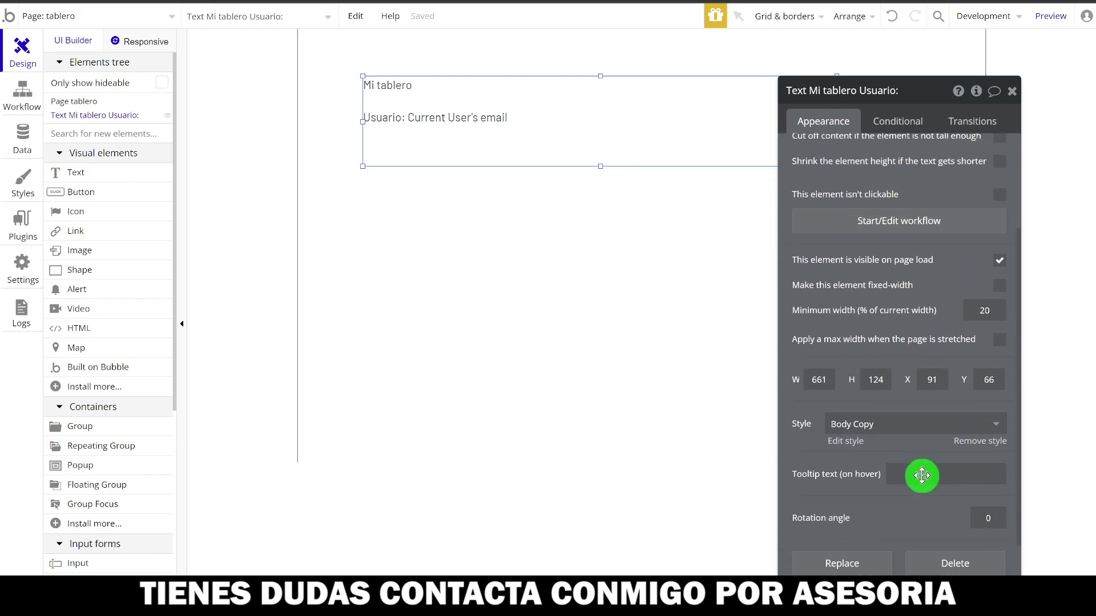
{"action": "left_click", "coordinate": [863, 388]}
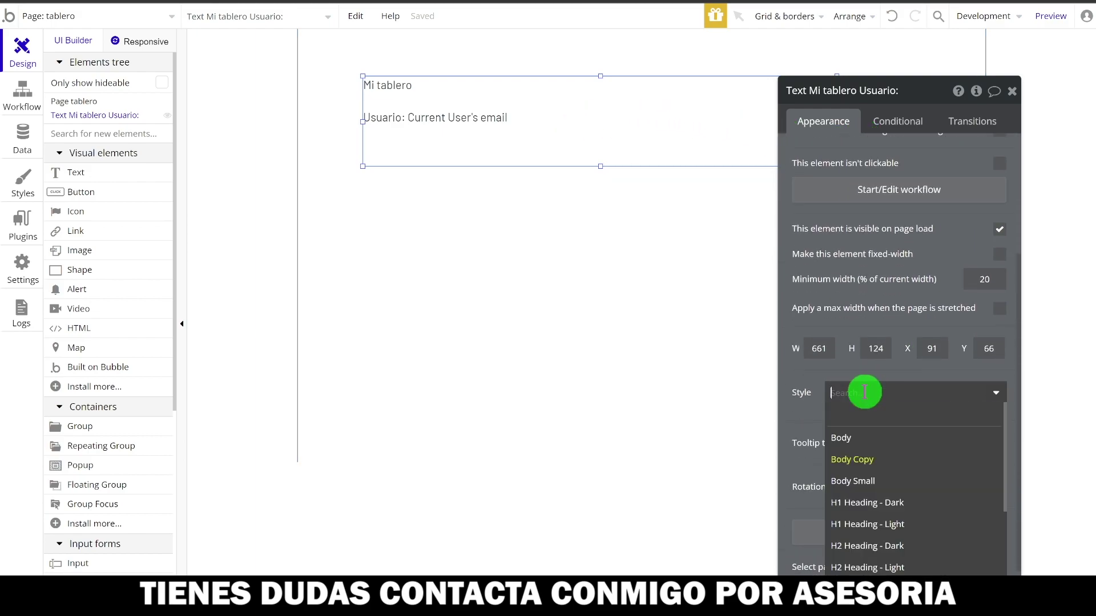
{"action": "left_click", "coordinate": [880, 503]}
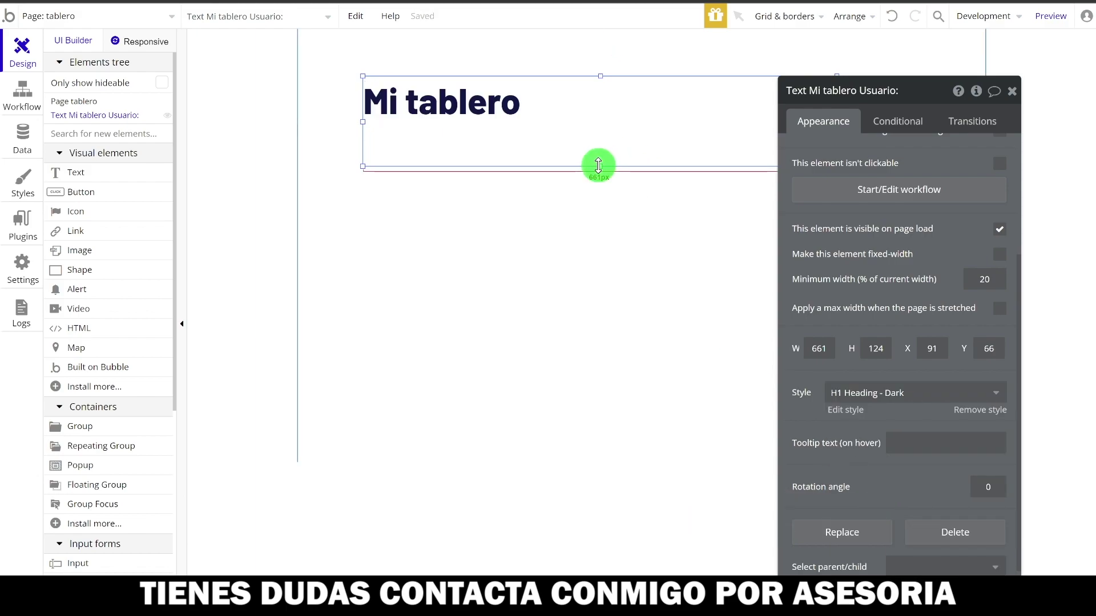
{"action": "left_click_drag", "start_coordinate": [599, 166], "coordinate": [598, 237]}
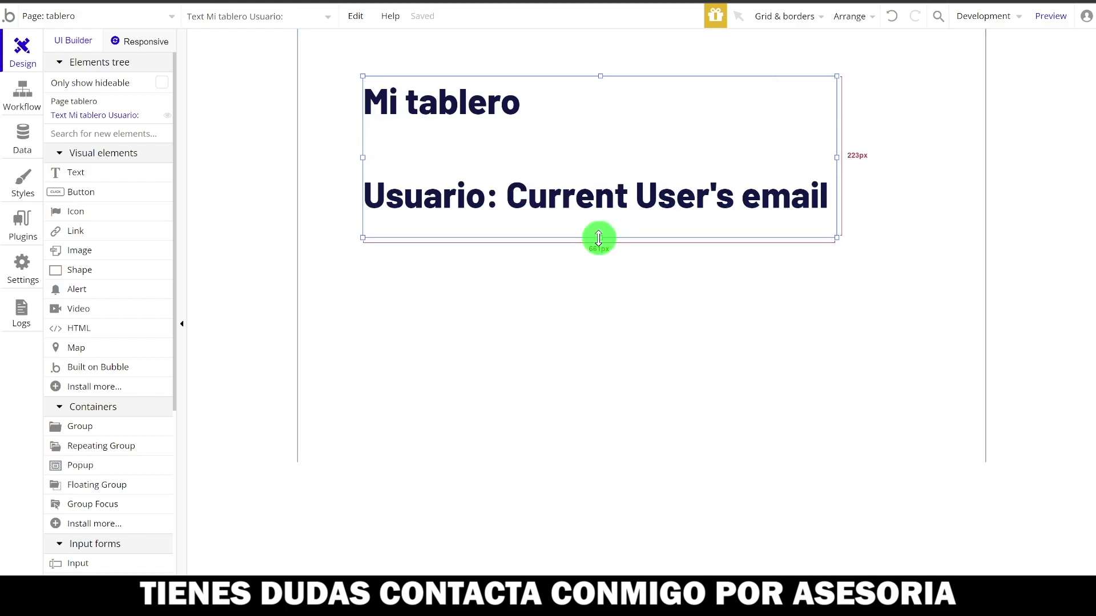
{"action": "left_click", "coordinate": [1055, 22]}
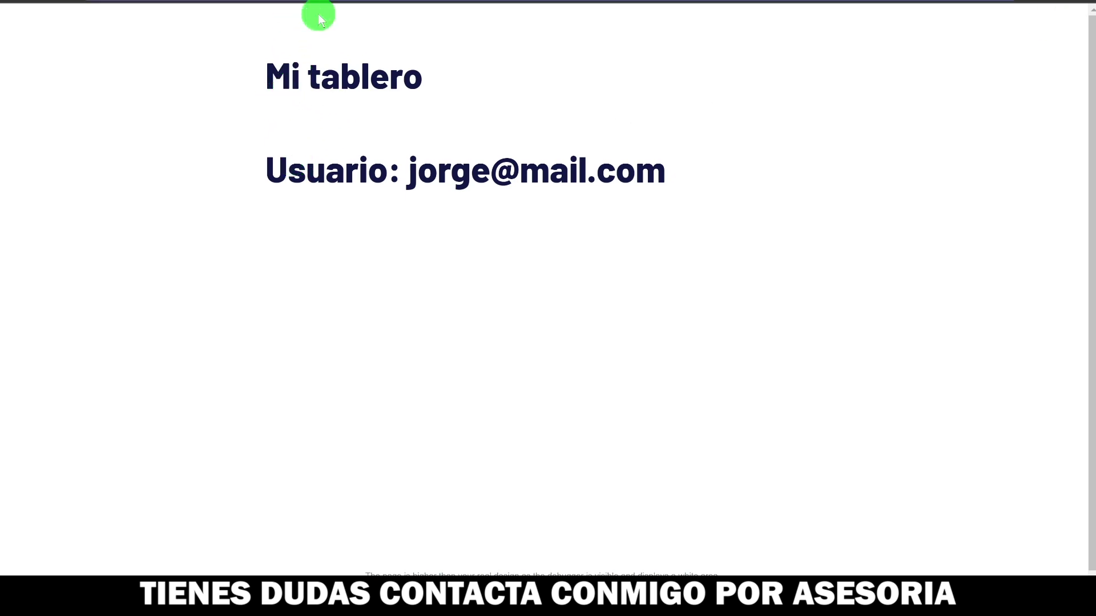
- Highlight the Mi tablero heading and user email in the preview, then open an incognito window
{"action": "left_click_drag", "start_coordinate": [265, 76], "coordinate": [425, 90]}
{"action": "left_click_drag", "start_coordinate": [403, 173], "coordinate": [692, 194]}
{"action": "left_click", "coordinate": [441, 2]}
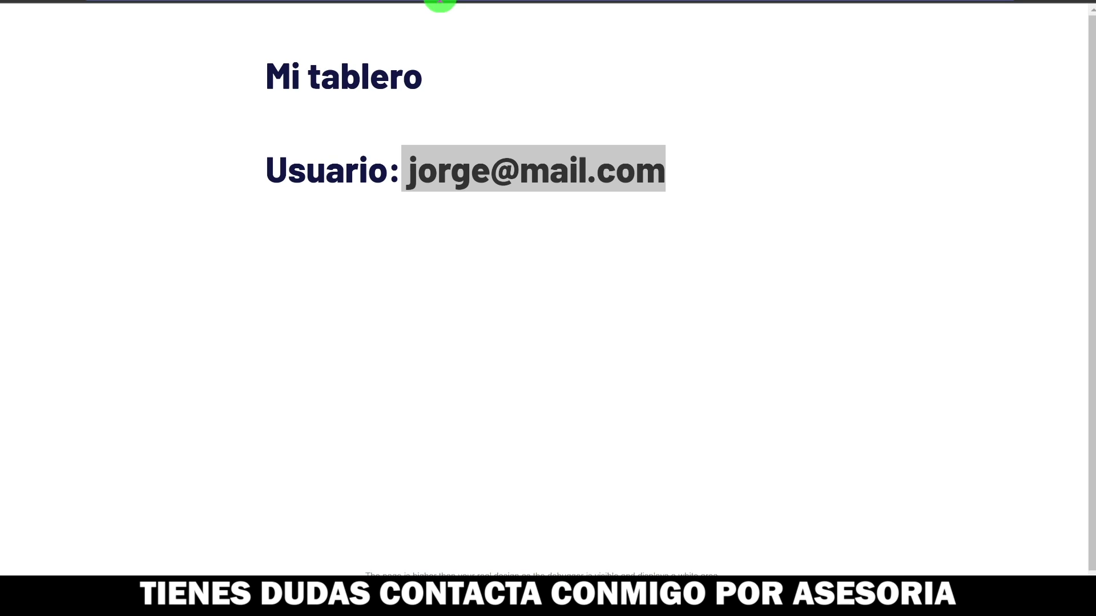
{"action": "key", "text": "ctrl+shift+n"}
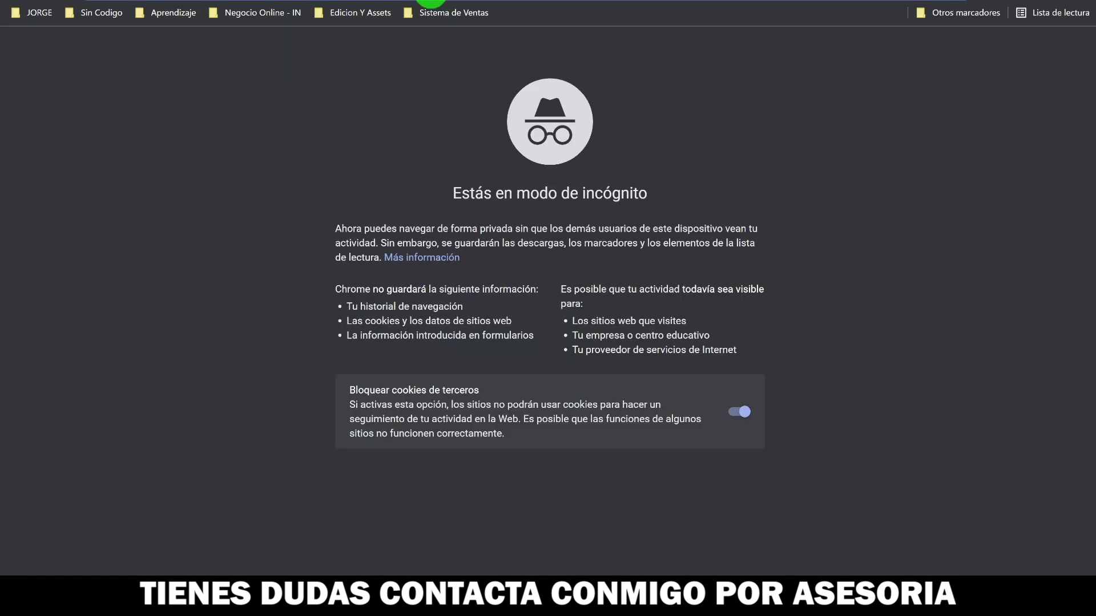
- Load the pasted bubbleapps URL in the incognito window and dismiss the Translate popup
{"action": "type", "text": "https://bwoodcase.bubbleapps.io/version-test/tablero?debug_mode=true"}
{"action": "key", "text": "Return"}
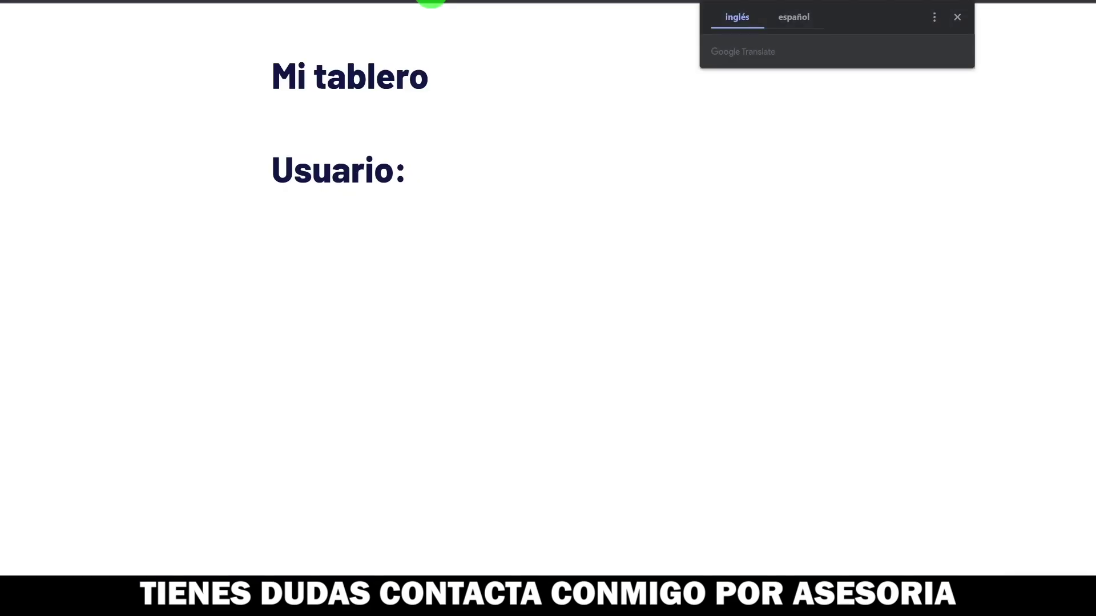
{"action": "left_click", "coordinate": [423, 174]}
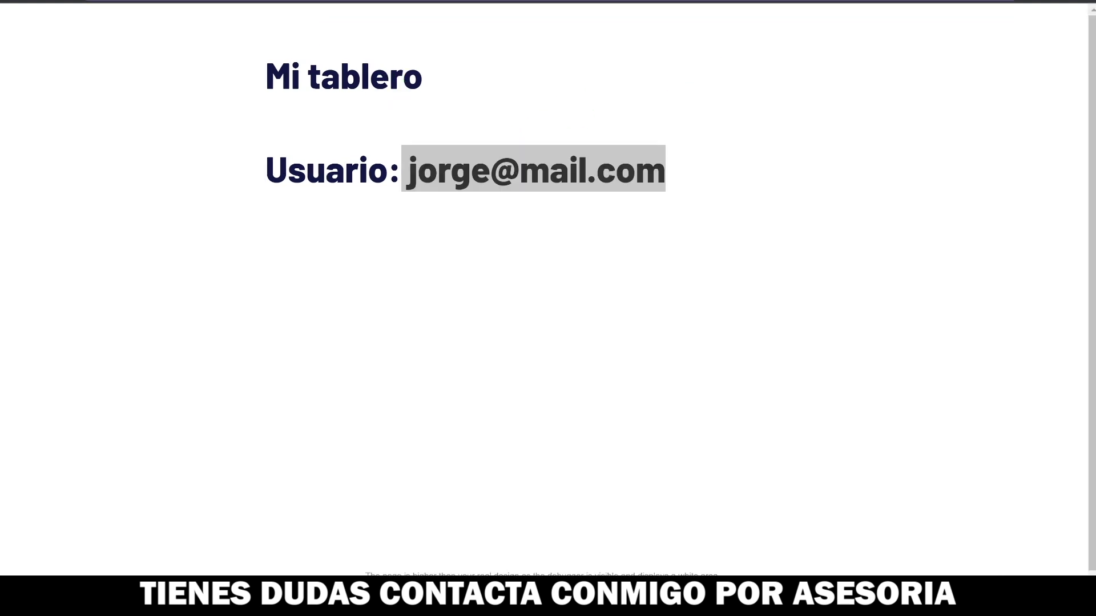
- Return to the editor's index page and display Signup / Login Popup B on the canvas
{"action": "key", "text": "ctrl+Tab"}
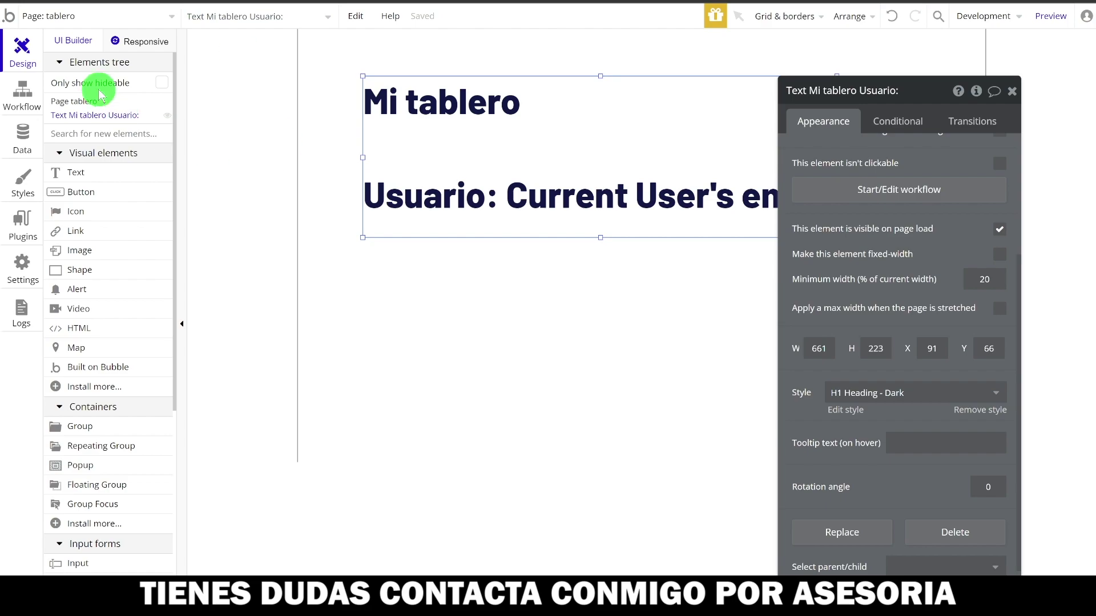
{"action": "left_click", "coordinate": [98, 18]}
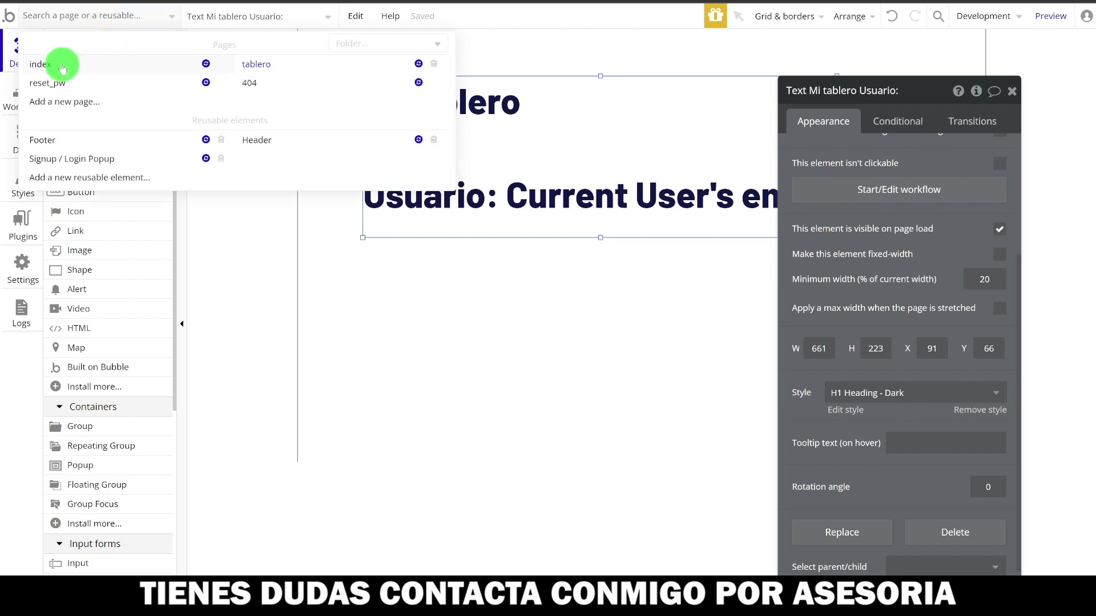
{"action": "left_click", "coordinate": [57, 64]}
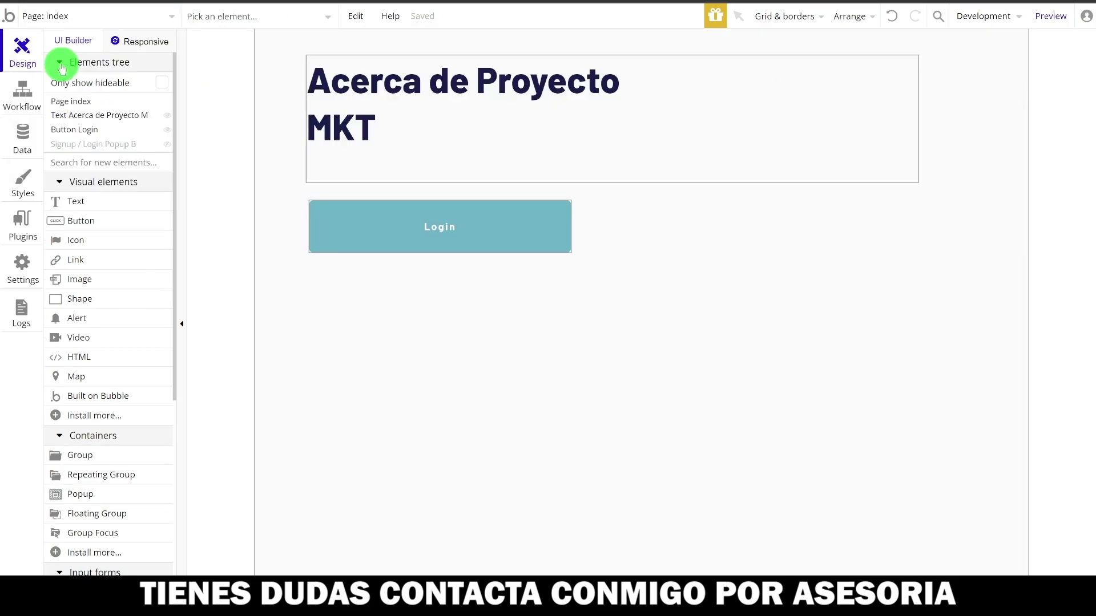
{"action": "left_click", "coordinate": [74, 143]}
{"action": "left_click_drag", "start_coordinate": [651, 179], "coordinate": [637, 316]}
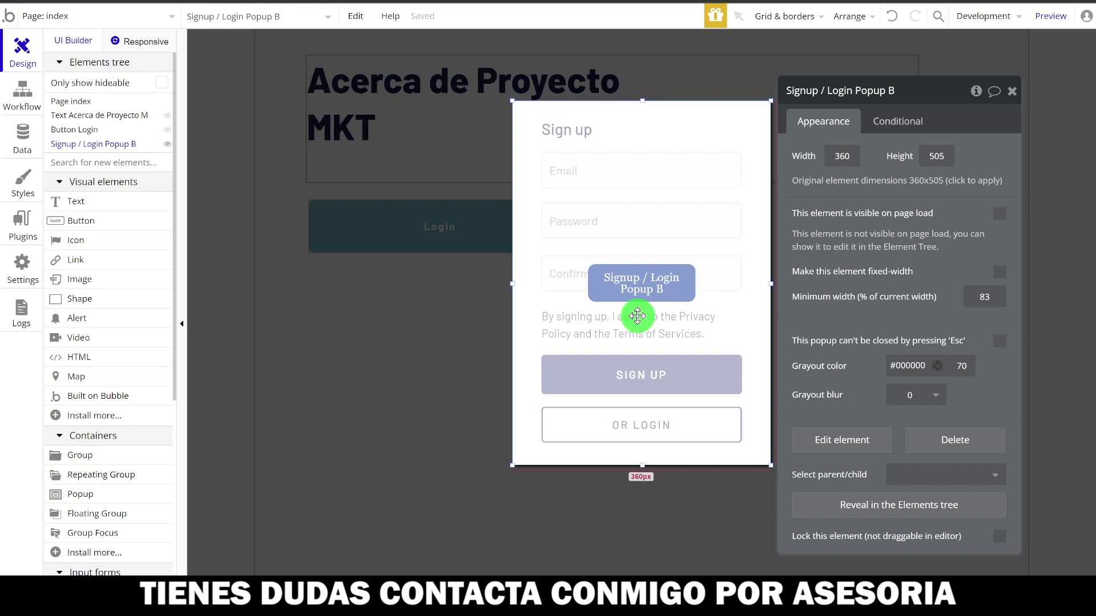
{"action": "left_click_drag", "start_coordinate": [637, 316], "coordinate": [345, 20]}
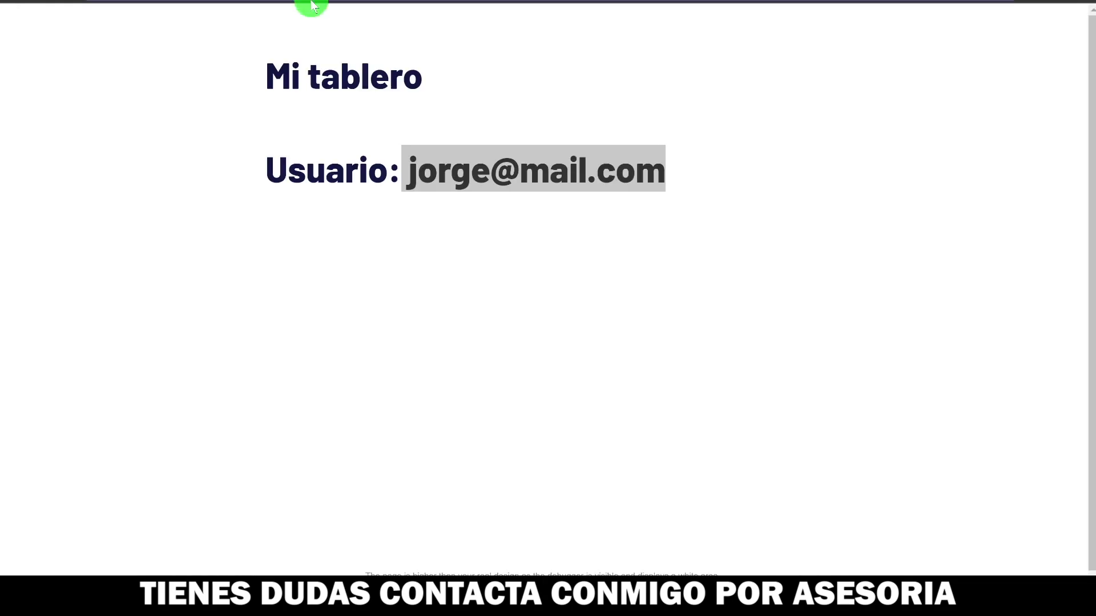
{"action": "left_click", "coordinate": [462, 237]}
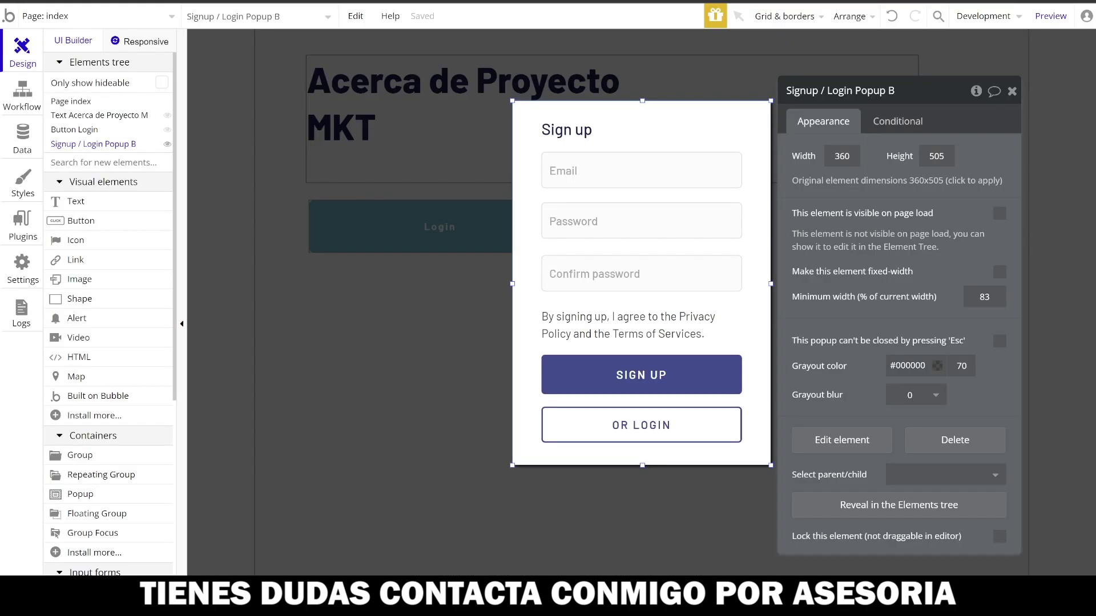
- Switch to the tablero page and move the Mi tablero heading near the page top
{"action": "left_click", "coordinate": [103, 20]}
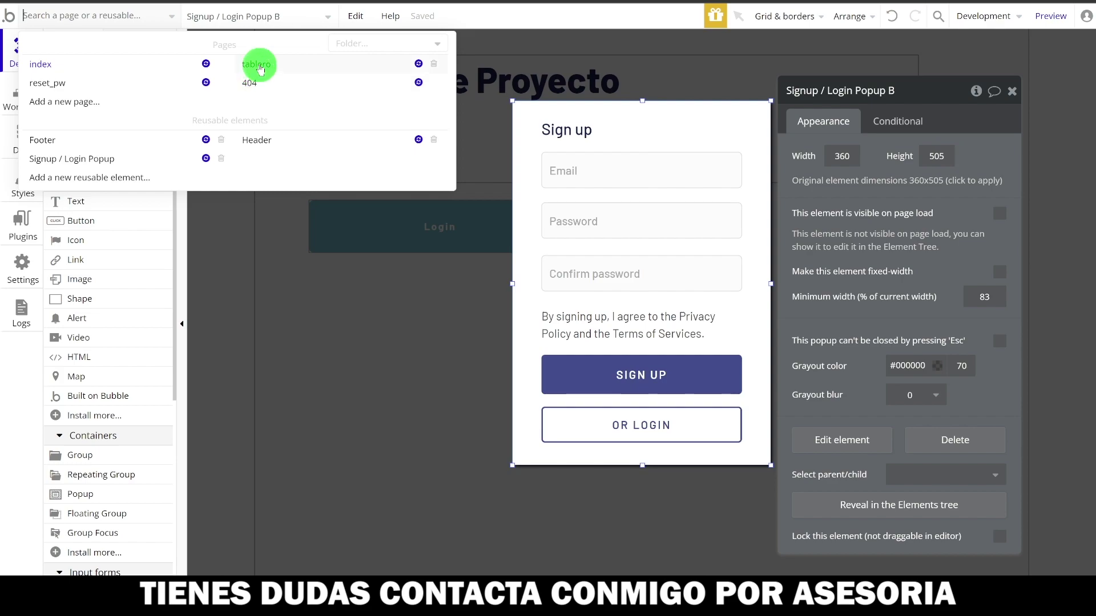
{"action": "left_click", "coordinate": [260, 69]}
{"action": "left_click", "coordinate": [511, 158]}
{"action": "left_click_drag", "start_coordinate": [504, 159], "coordinate": [497, 122]}
{"action": "left_click", "coordinate": [472, 259]}
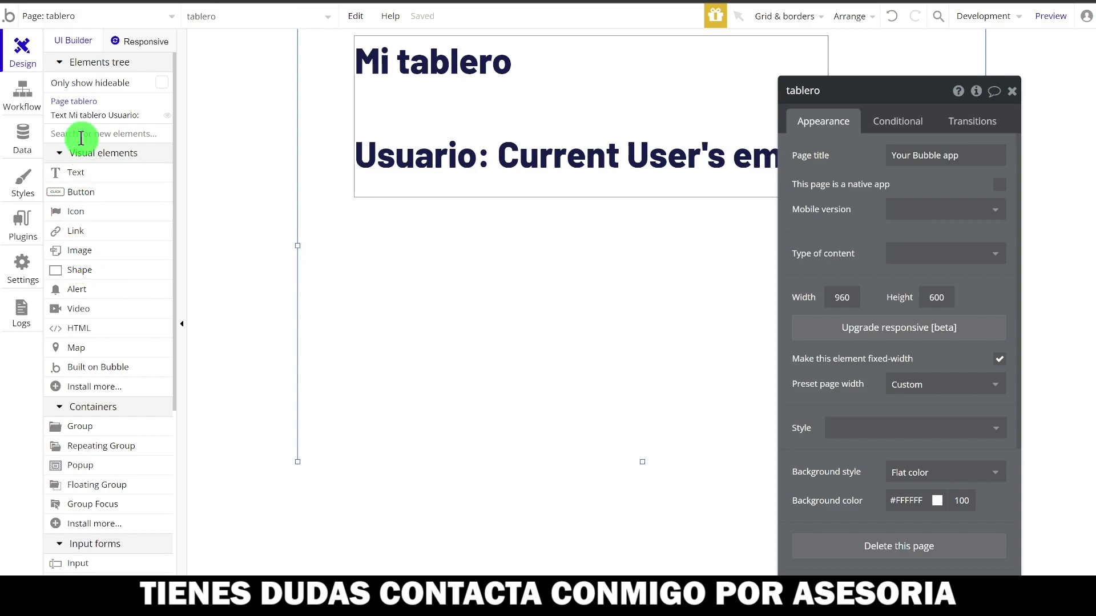
- Pick the Input element from the palette
{"action": "scroll", "coordinate": [110, 448], "scroll_direction": "down", "scroll_amount": 6}
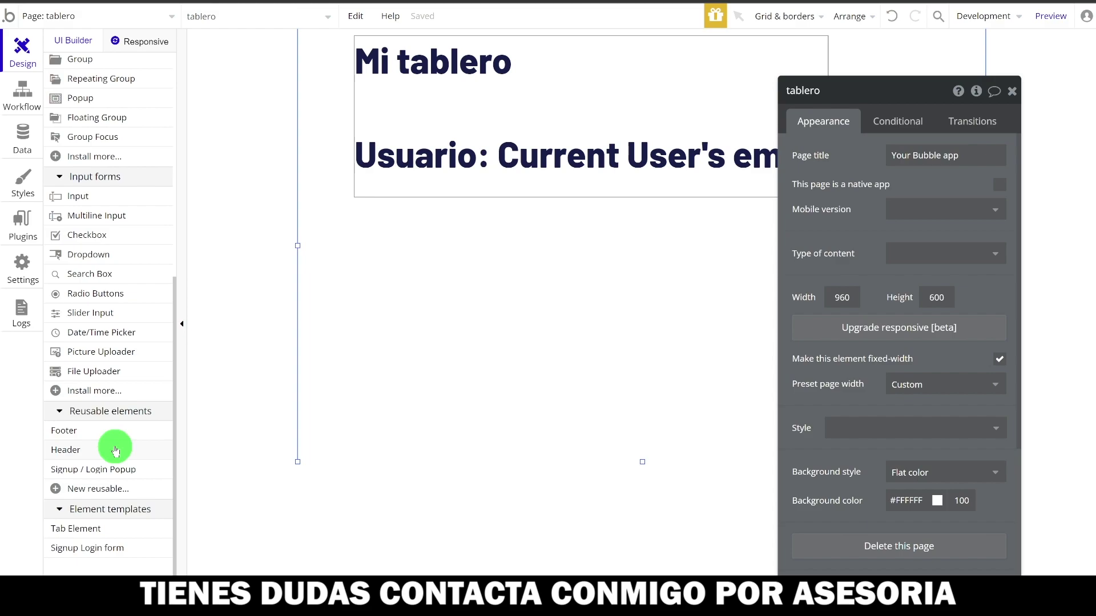
{"action": "scroll", "coordinate": [115, 445], "scroll_direction": "down", "scroll_amount": 1}
{"action": "mouse_move", "coordinate": [116, 451]}
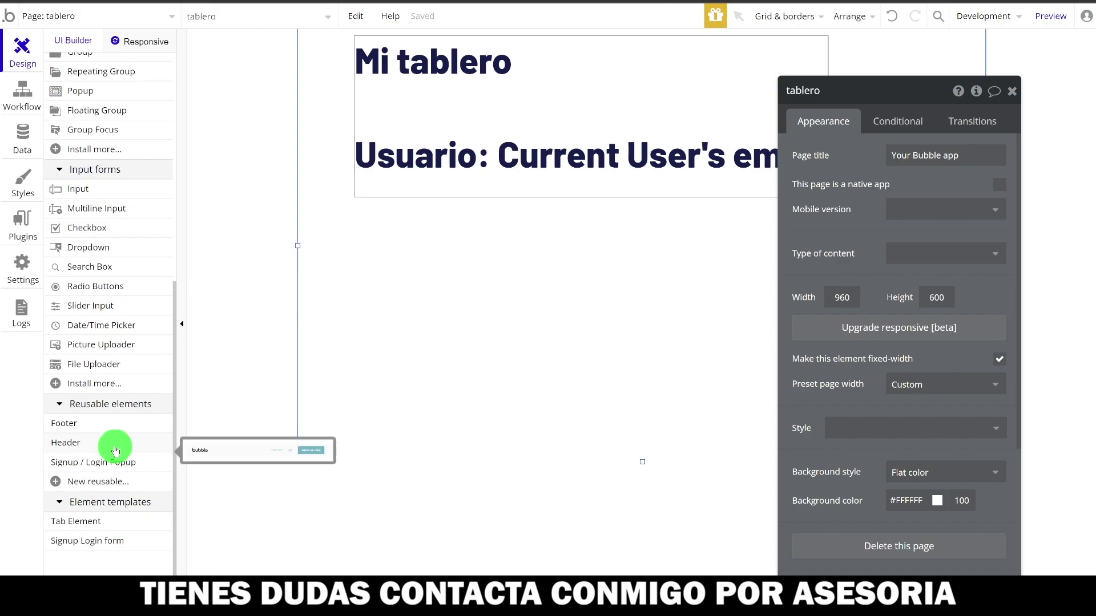
{"action": "left_click", "coordinate": [80, 190]}
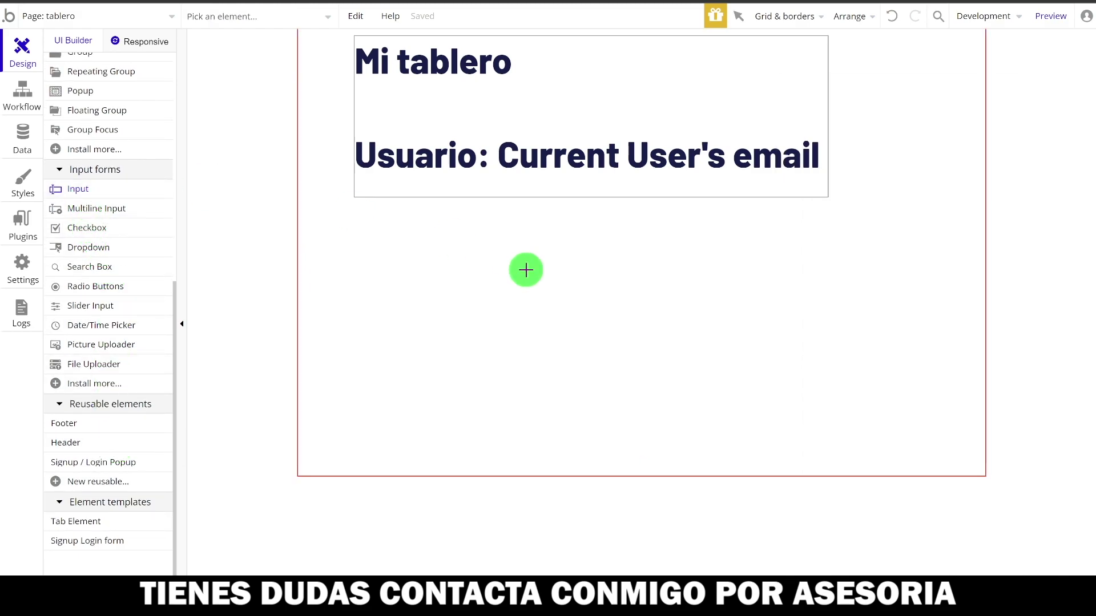
- Draw an input box below the heading with the placeholder 'Nombre del negocio'
{"action": "mouse_move", "coordinate": [439, 281]}
{"action": "left_mouse_down"}
{"action": "mouse_move", "coordinate": [709, 321]}
{"action": "mouse_move", "coordinate": [691, 322]}
{"action": "left_mouse_up"}
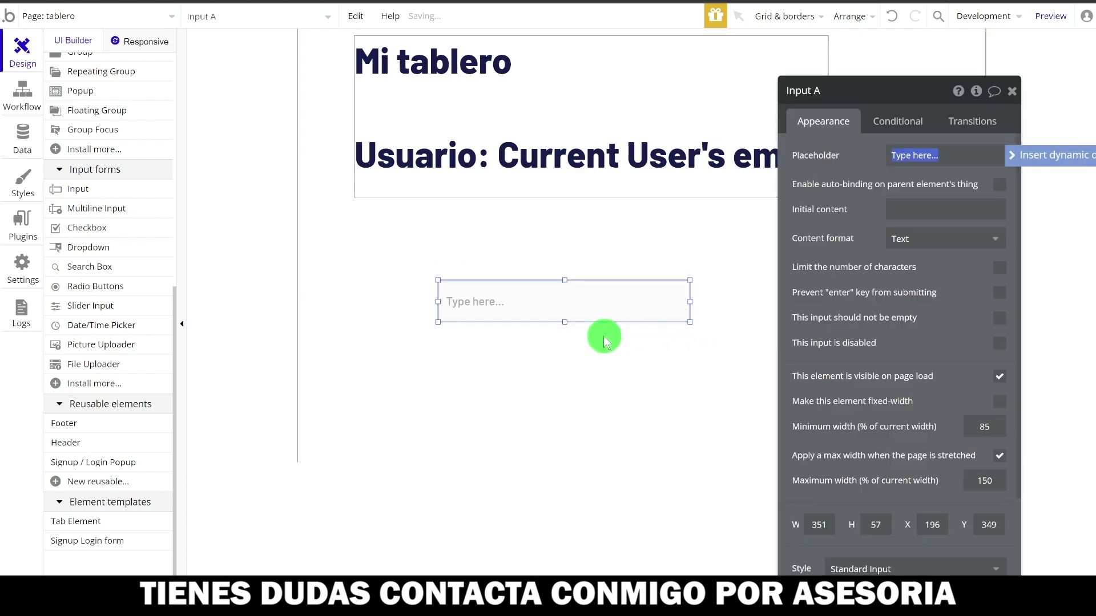
{"action": "type", "text": "Nombre del negocio"}
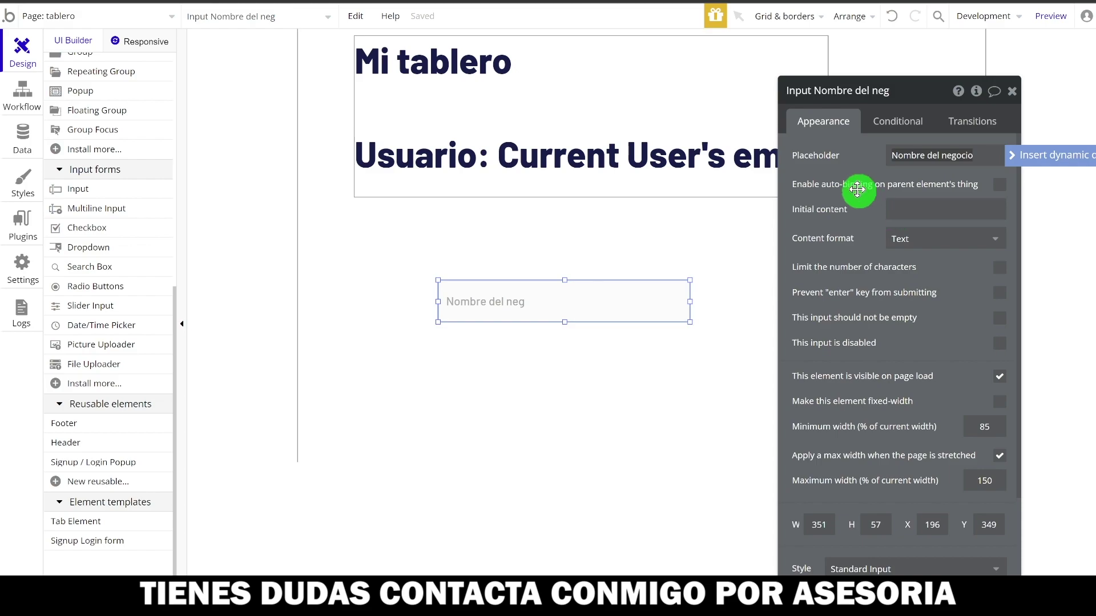
{"action": "left_click", "coordinate": [848, 175]}
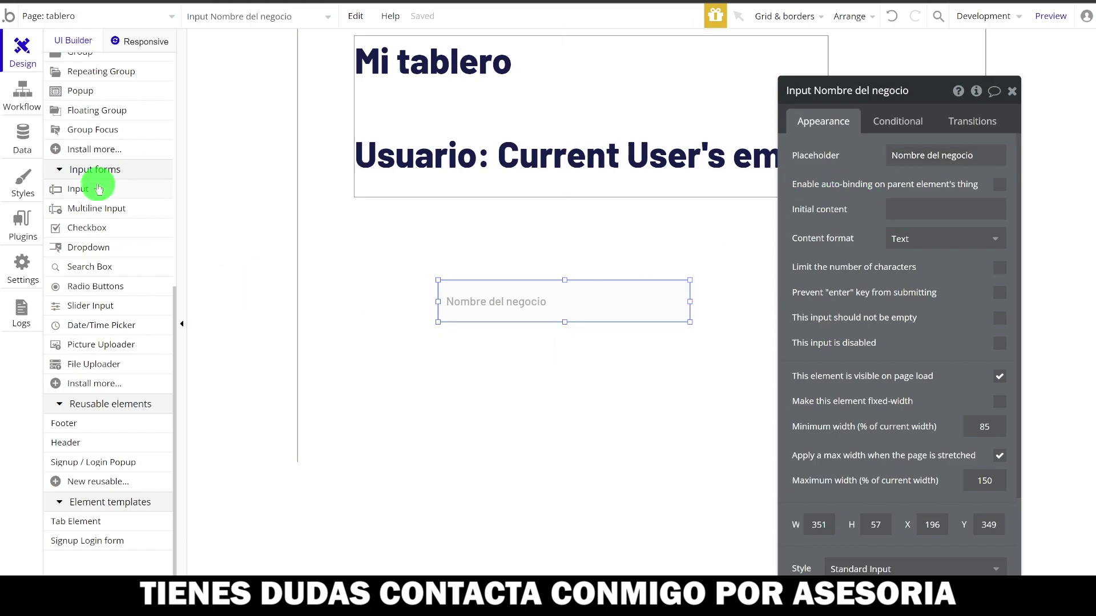
{"action": "scroll", "coordinate": [97, 181], "scroll_direction": "up", "scroll_amount": 2}
{"action": "scroll", "coordinate": [97, 184], "scroll_direction": "up", "scroll_amount": 5}
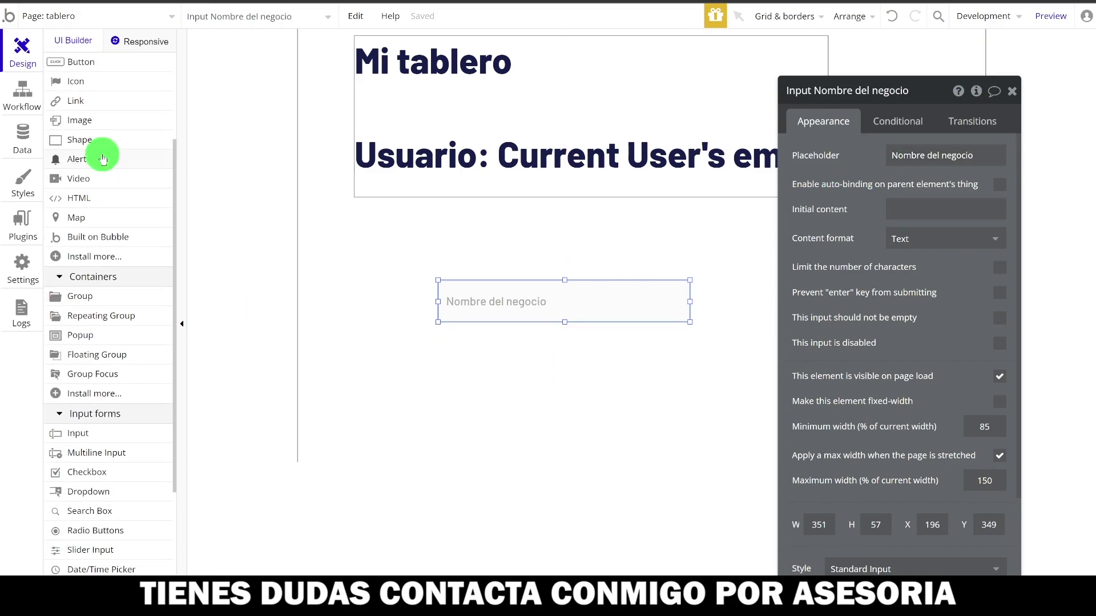
{"action": "left_click", "coordinate": [100, 163]}
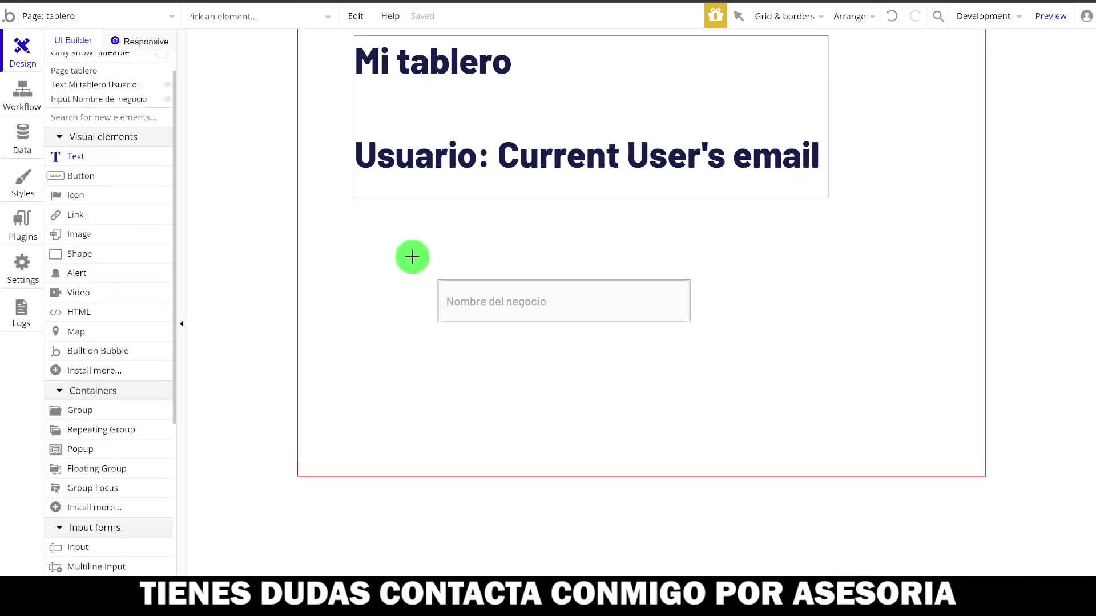
- Add a text label above the input reading 'Nombre del negocio', fixing its spelling
{"action": "left_click_drag", "start_coordinate": [438, 251], "coordinate": [591, 277]}
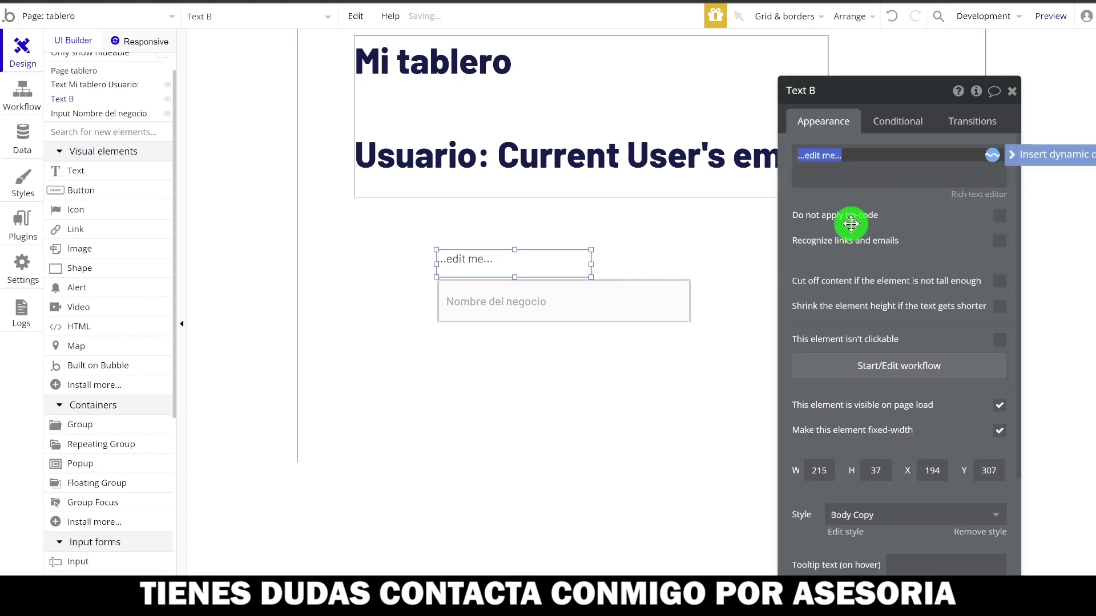
{"action": "type", "text": "No"}
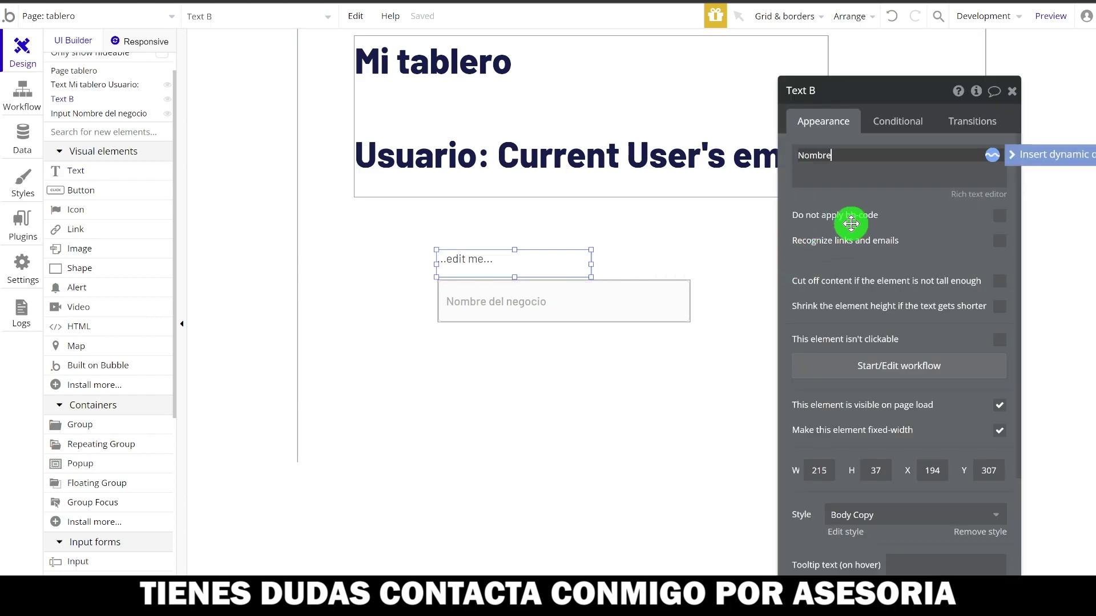
{"action": "type", "text": "mbre"}
{"action": "left_click", "coordinate": [434, 283]}
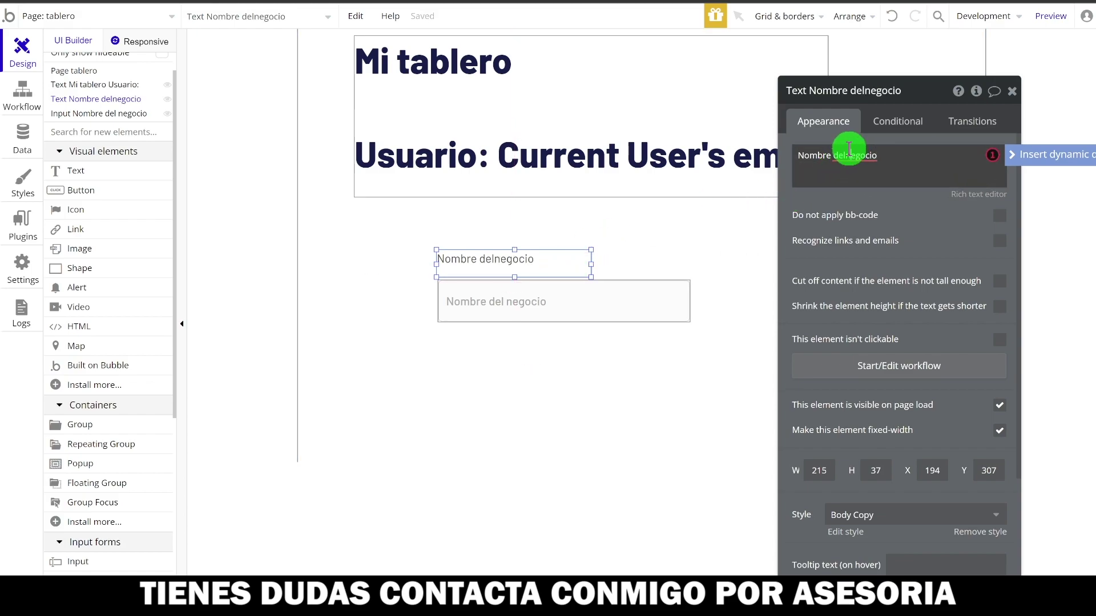
{"action": "right_click", "coordinate": [838, 162]}
{"action": "left_click", "coordinate": [859, 225]}
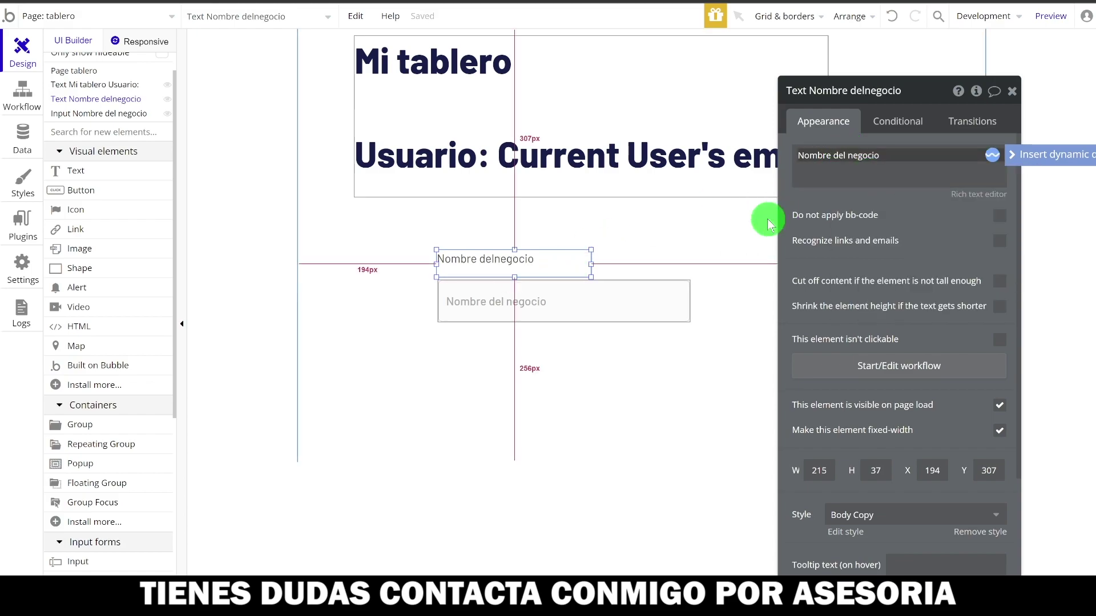
- Align the label just above the input and select both elements together
{"action": "left_click", "coordinate": [560, 299]}
{"action": "left_click_drag", "start_coordinate": [496, 255], "coordinate": [512, 257]}
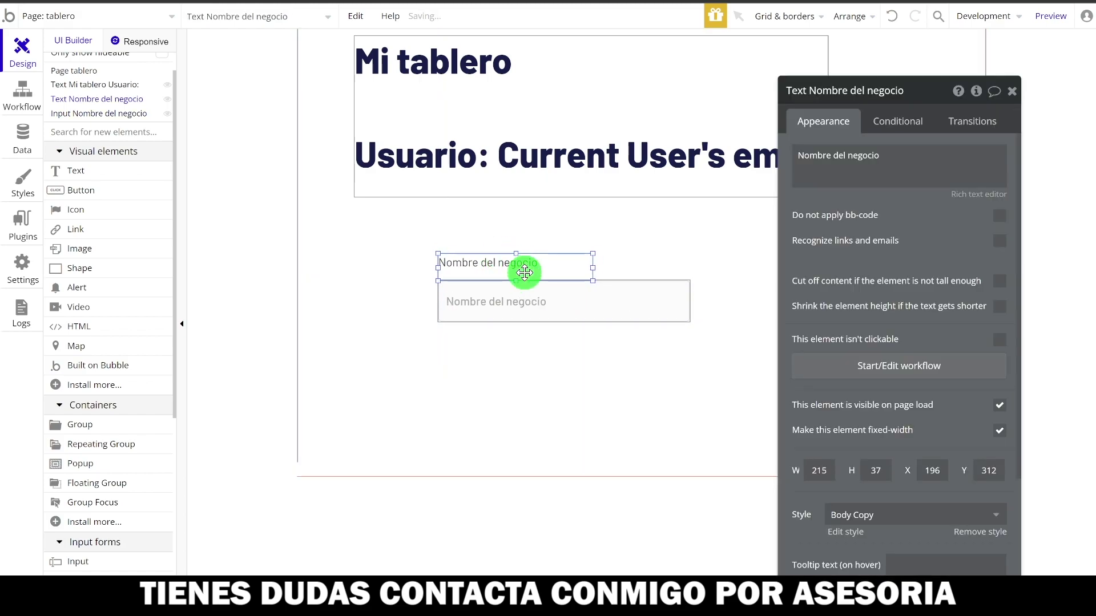
{"action": "left_click", "coordinate": [543, 316], "text": "shift"}
{"action": "left_click", "coordinate": [378, 162]}
{"action": "left_click", "coordinate": [335, 115]}
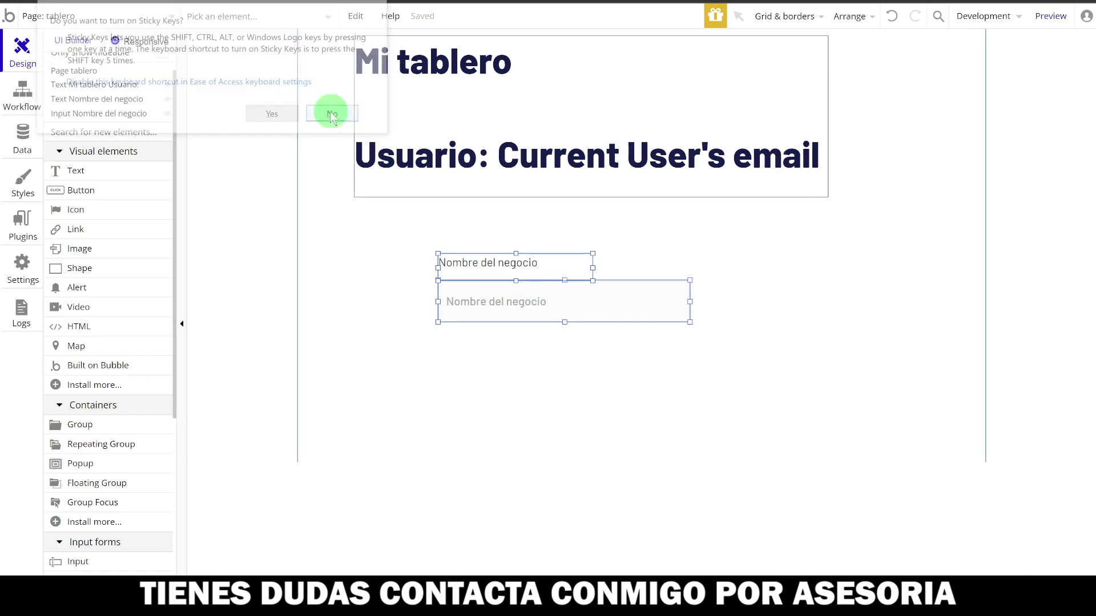
- Group the label and input into one group and nudge it into place
{"action": "right_click", "coordinate": [533, 275]}
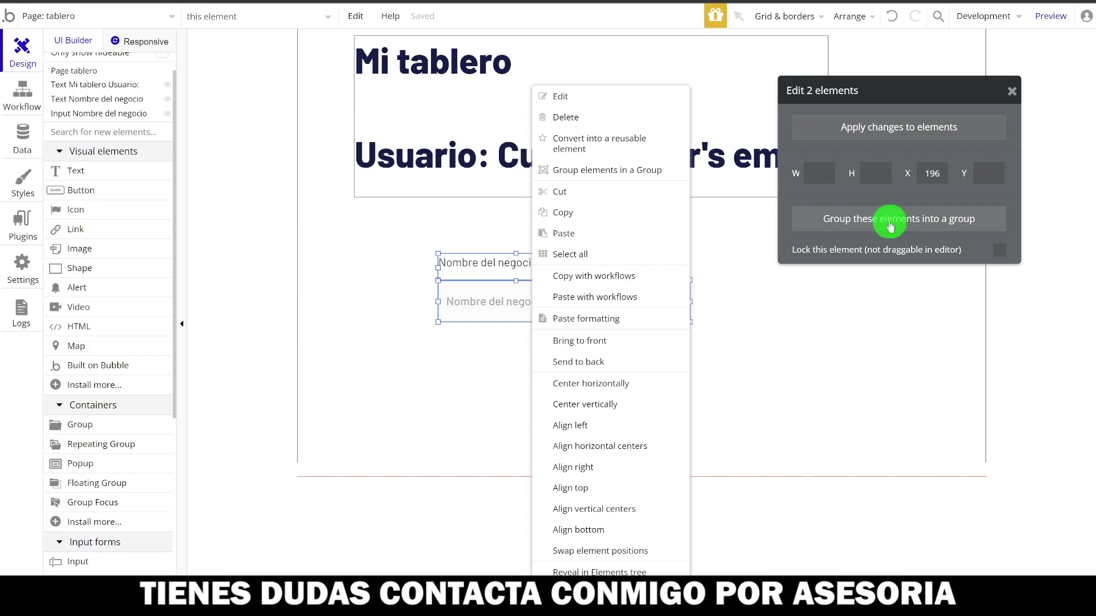
{"action": "left_click", "coordinate": [873, 230]}
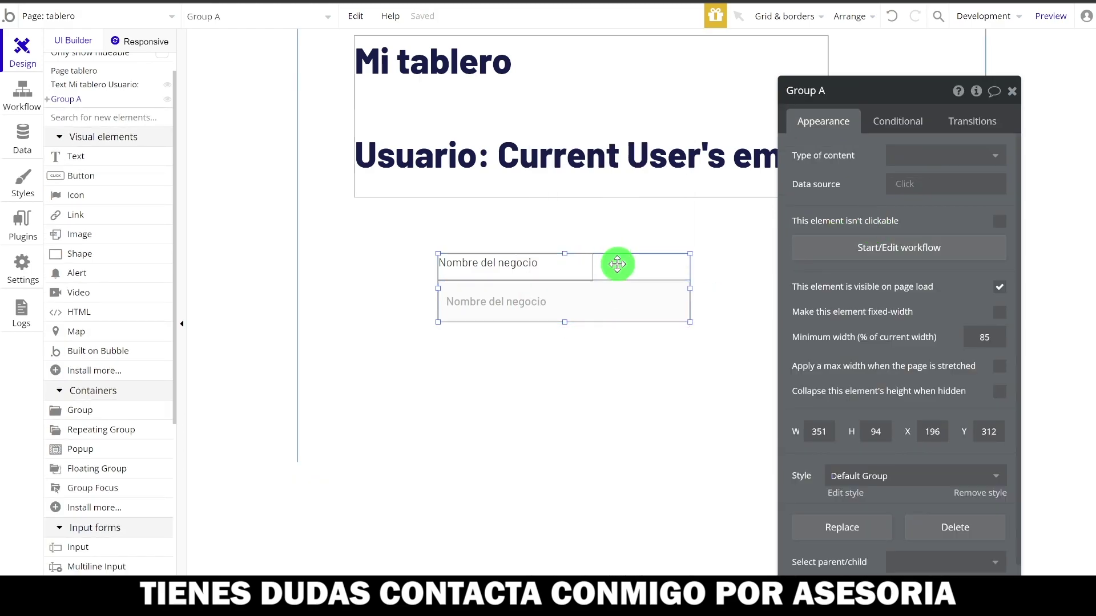
{"action": "left_click_drag", "start_coordinate": [615, 264], "coordinate": [622, 256]}
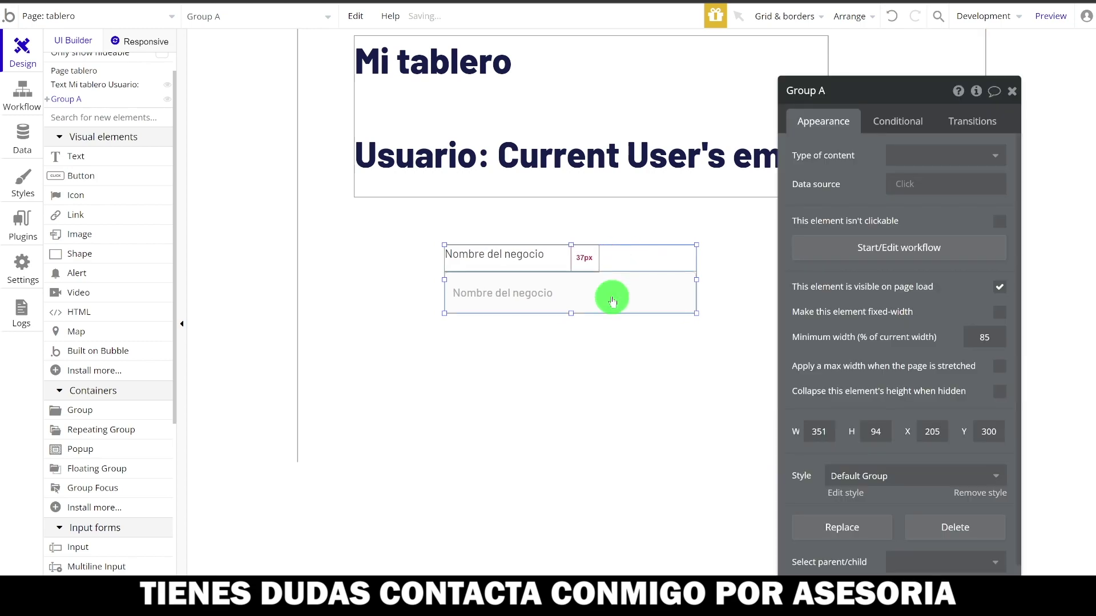
- Duplicate the group, place the copy below the first, and stretch it taller
{"action": "key", "text": "ctrl+c"}
{"action": "key", "text": "ctrl+v"}
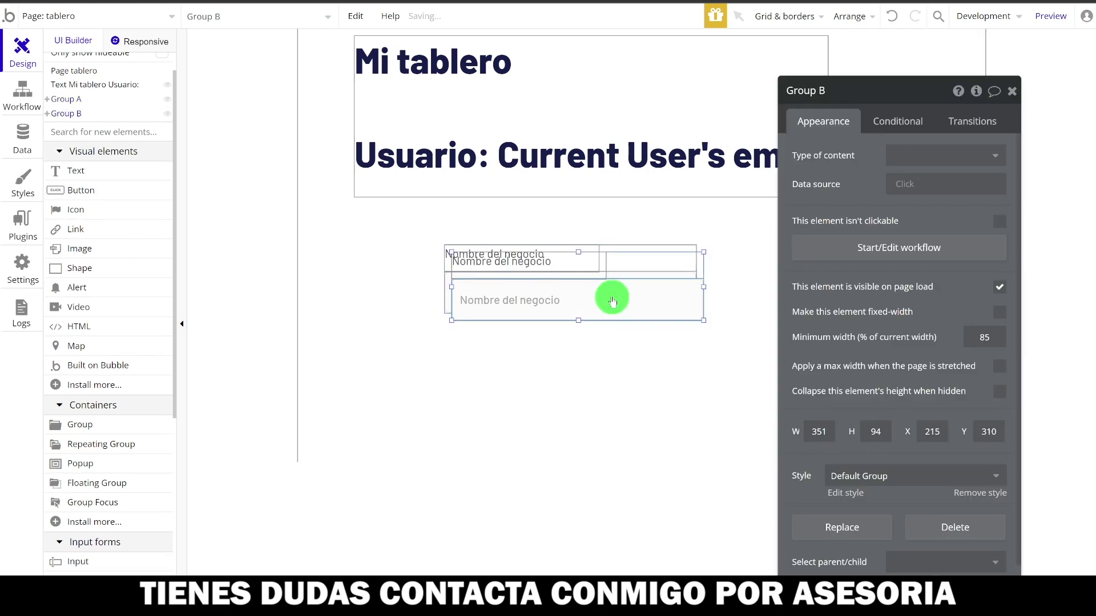
{"action": "left_click_drag", "start_coordinate": [653, 264], "coordinate": [646, 331]}
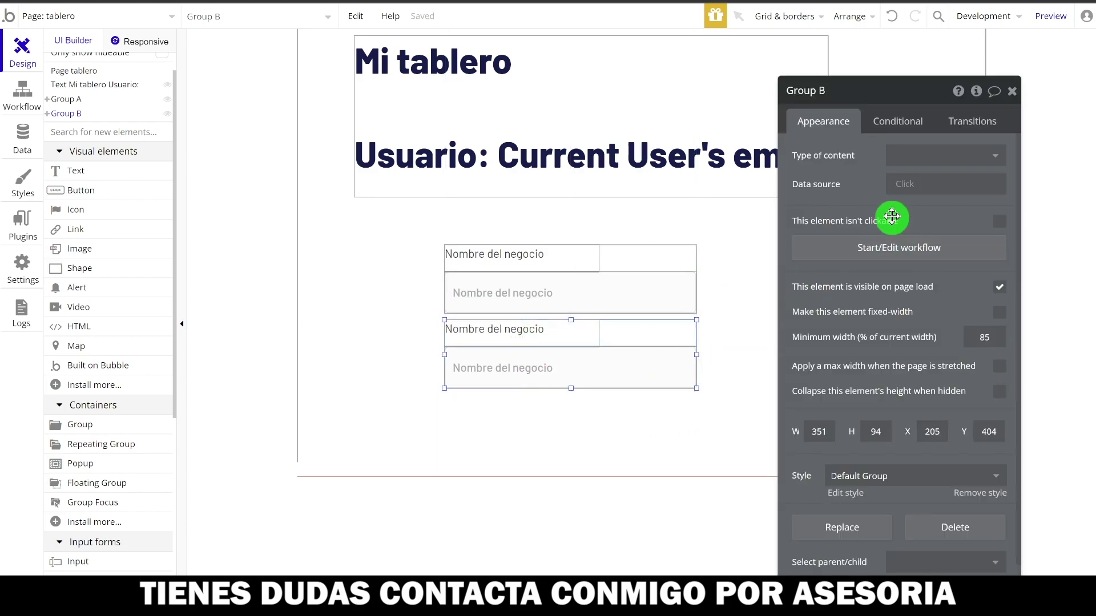
{"action": "scroll", "coordinate": [870, 213], "scroll_direction": "down", "scroll_amount": 1}
{"action": "scroll", "coordinate": [874, 213], "scroll_direction": "up", "scroll_amount": 1}
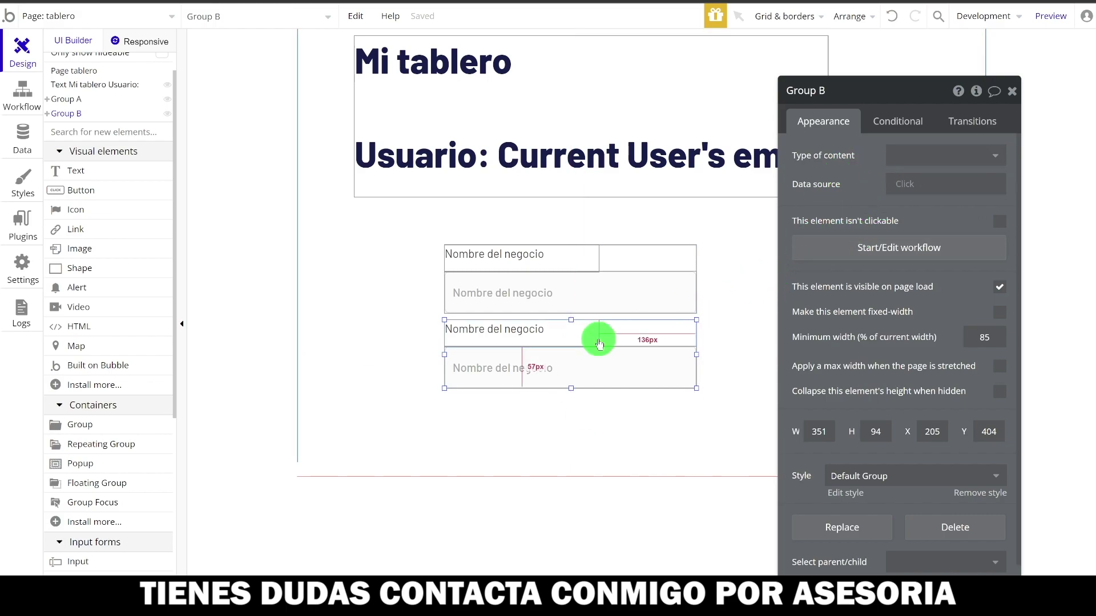
{"action": "left_click", "coordinate": [579, 376]}
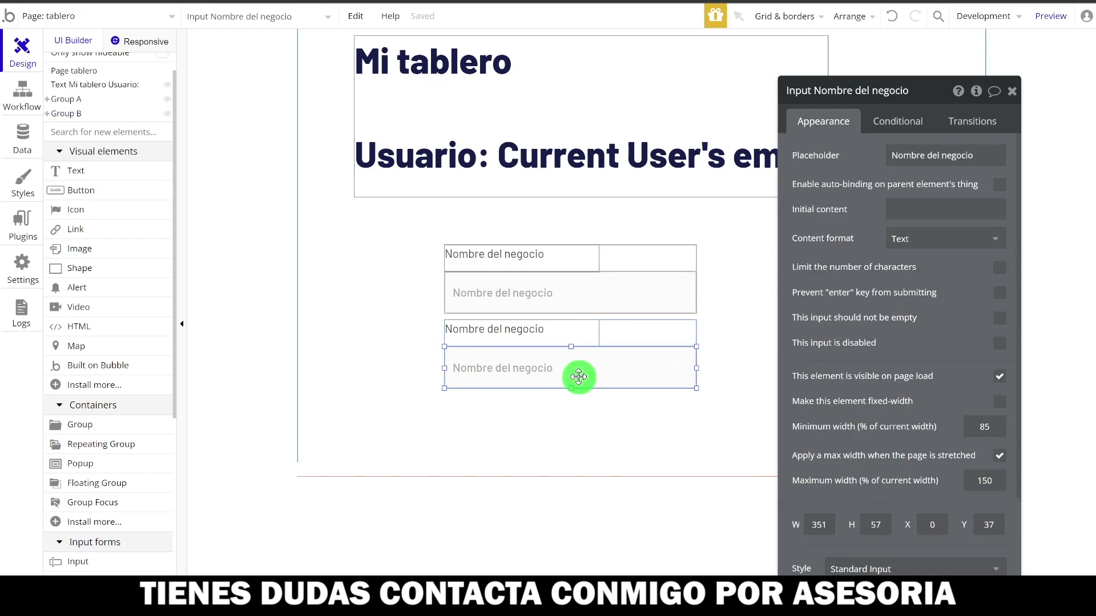
{"action": "left_click", "coordinate": [627, 335]}
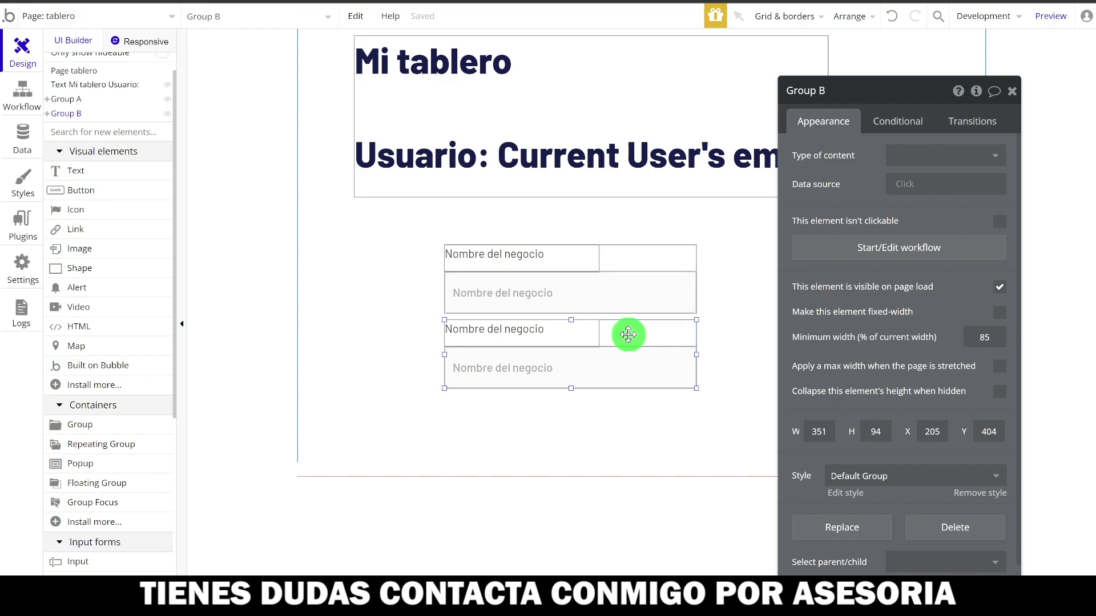
{"action": "left_click_drag", "start_coordinate": [628, 335], "coordinate": [578, 475]}
{"action": "left_click", "coordinate": [580, 387]}
{"action": "left_click", "coordinate": [582, 381]}
- Delete the second group's input and draw a Picture Uploader beneath its label instead
{"action": "key", "text": "Delete"}
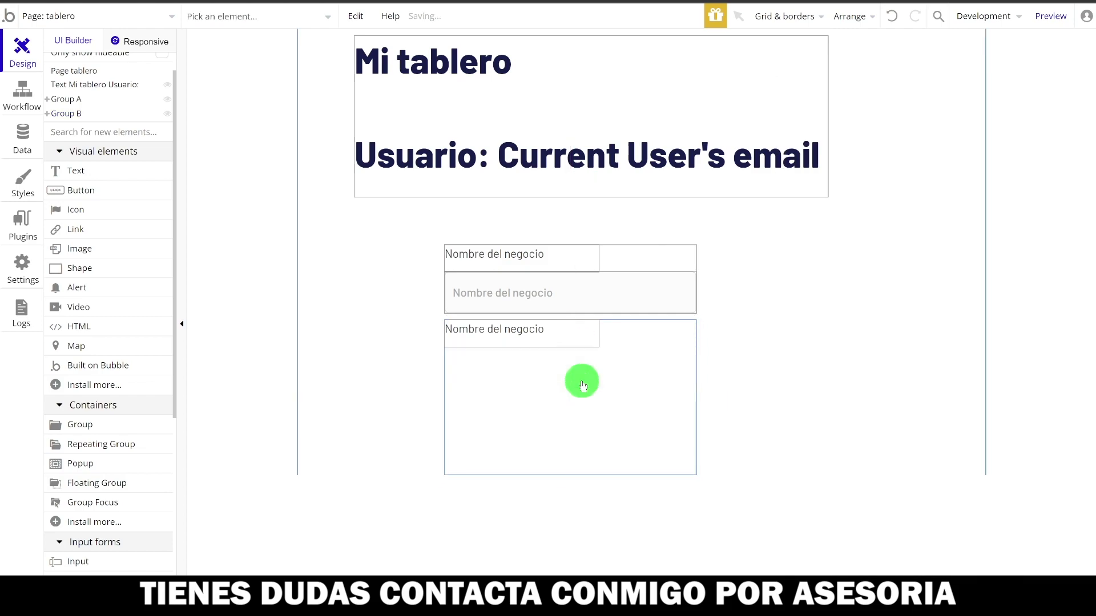
{"action": "left_click", "coordinate": [66, 133]}
{"action": "type", "text": "i"}
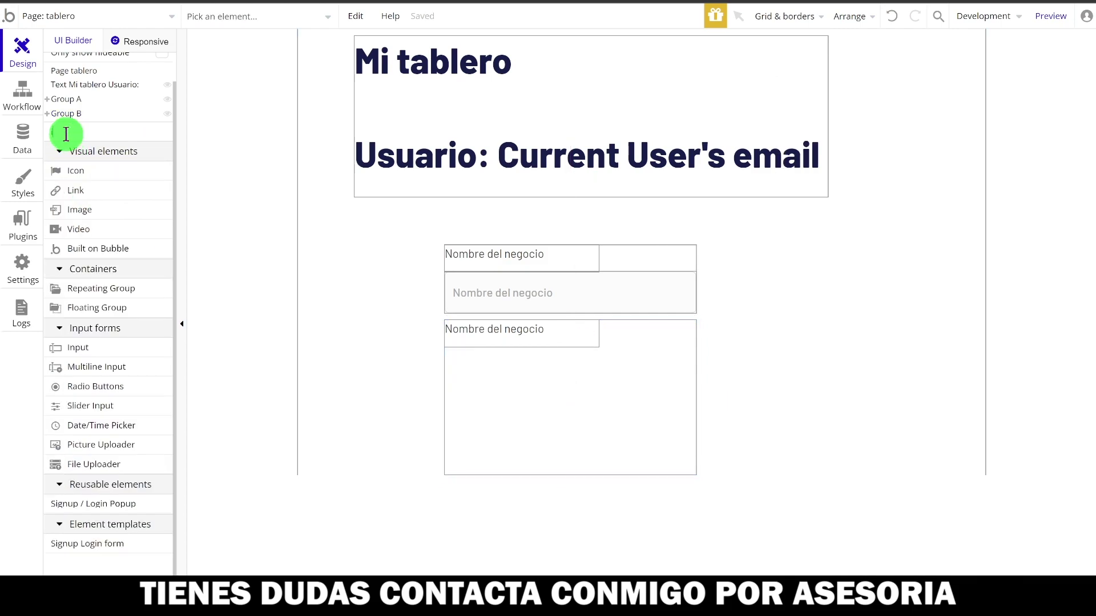
{"action": "type", "text": "magen"}
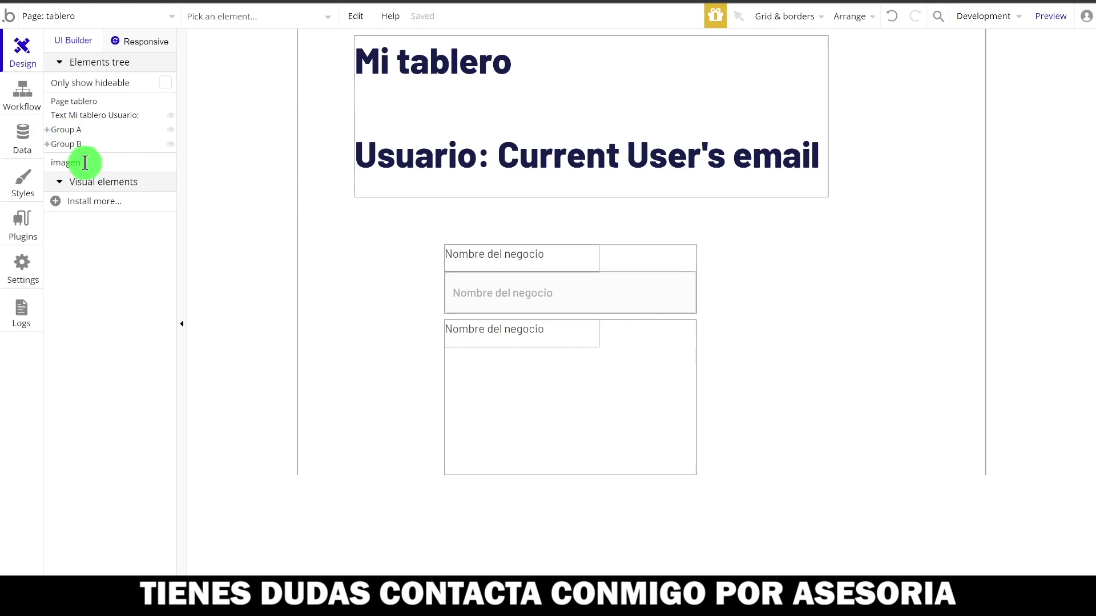
{"action": "key", "text": "BackSpace"}
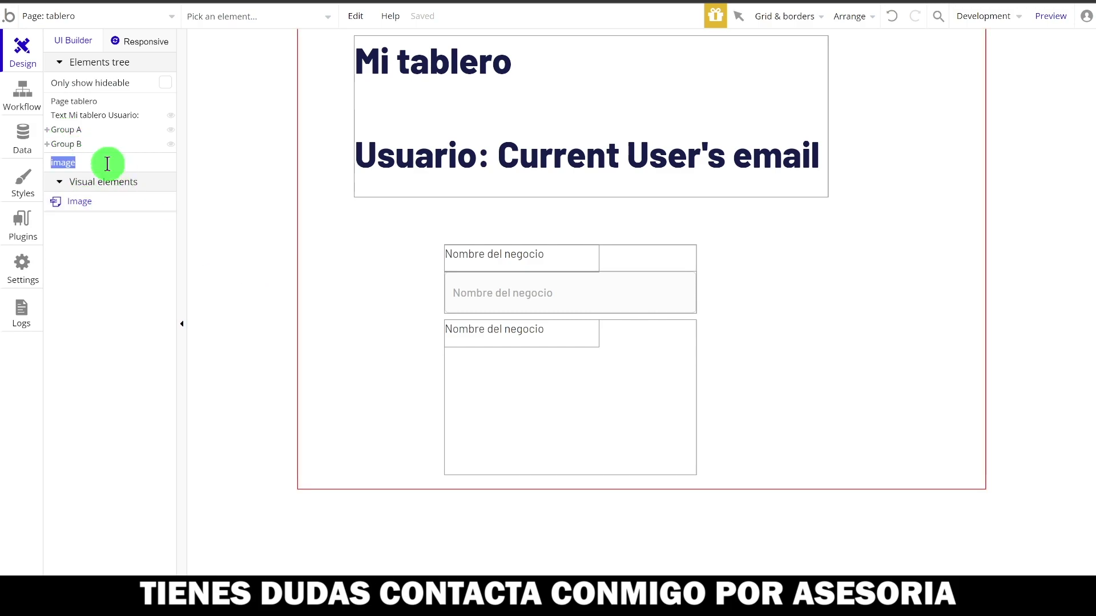
{"action": "key", "text": "BackSpace"}
{"action": "type", "text": "pic"}
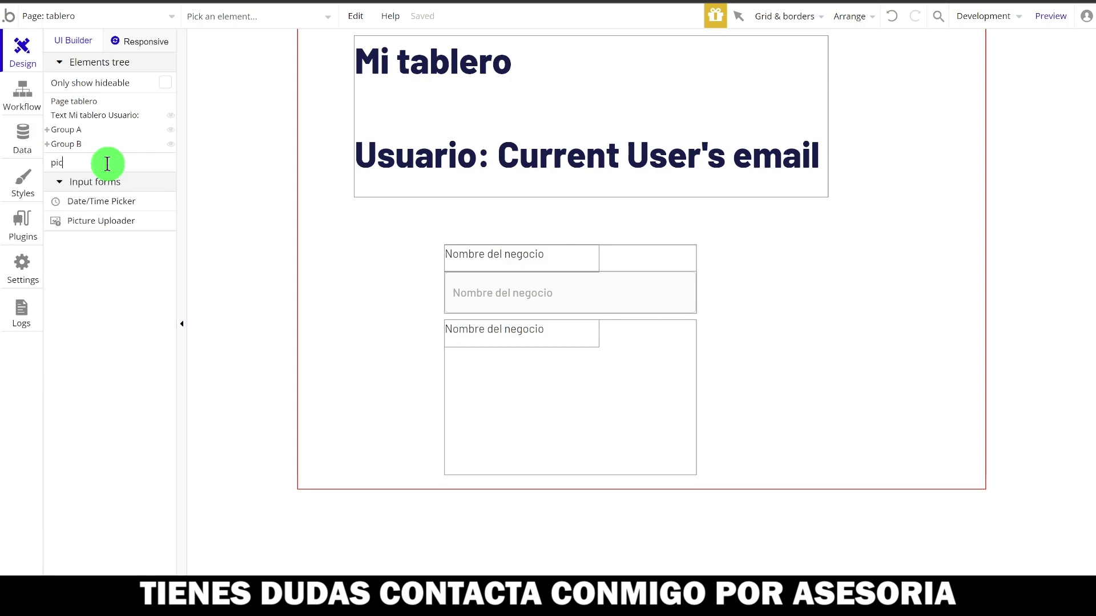
{"action": "left_click", "coordinate": [87, 230]}
{"action": "mouse_move", "coordinate": [463, 363]}
{"action": "left_mouse_down"}
{"action": "mouse_move", "coordinate": [562, 458]}
{"action": "mouse_move", "coordinate": [550, 450]}
{"action": "left_mouse_up"}
{"action": "left_click_drag", "start_coordinate": [512, 407], "coordinate": [497, 398]}
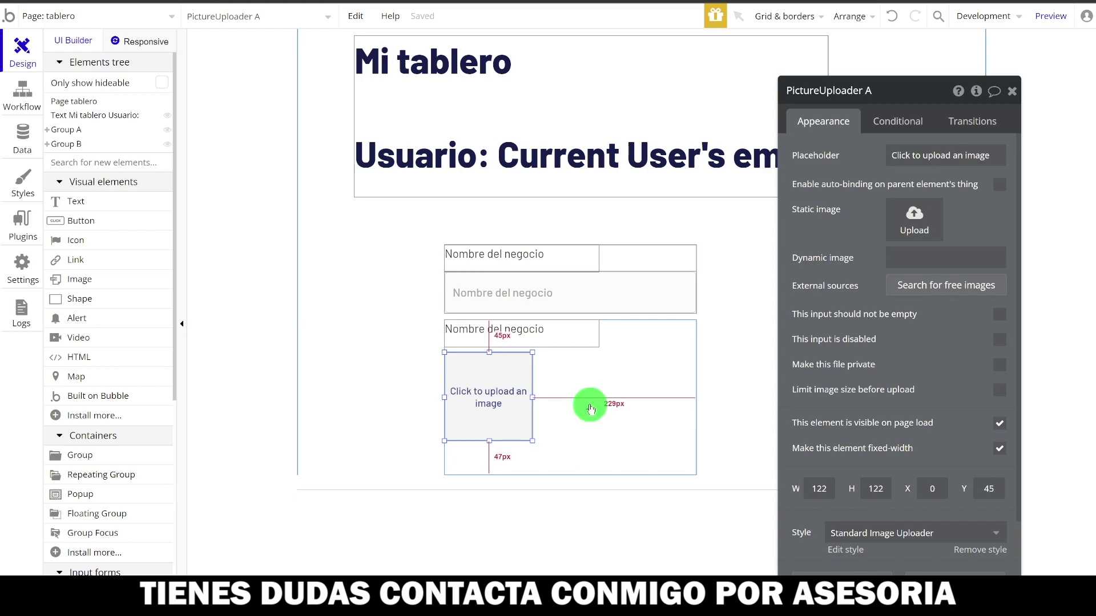
- Change the second group's label to 'Logo del negocio'
{"action": "left_click", "coordinate": [542, 333]}
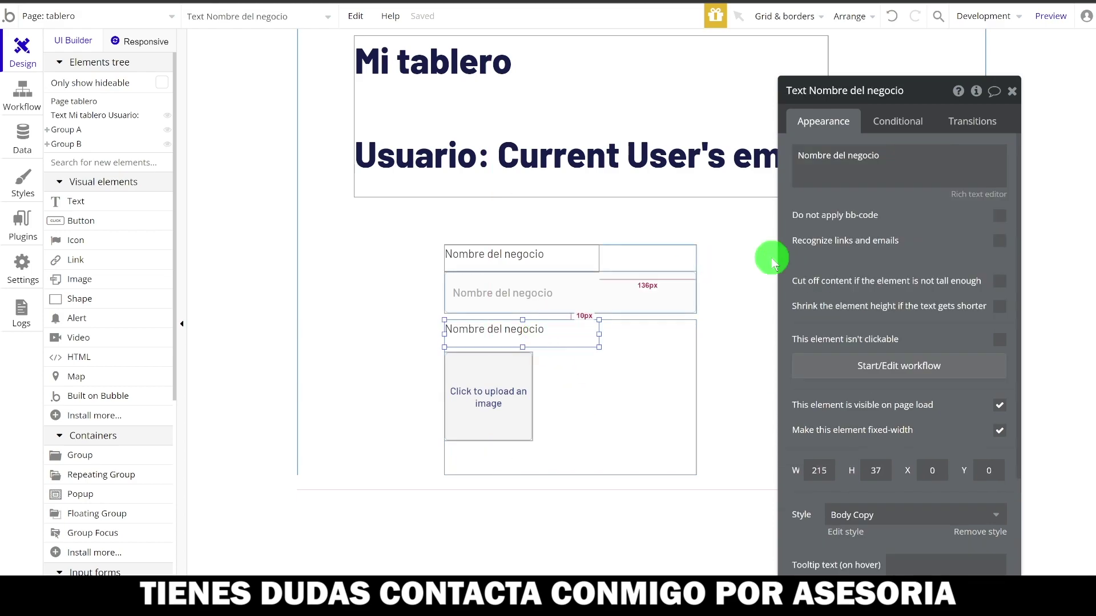
{"action": "triple_click", "coordinate": [889, 153]}
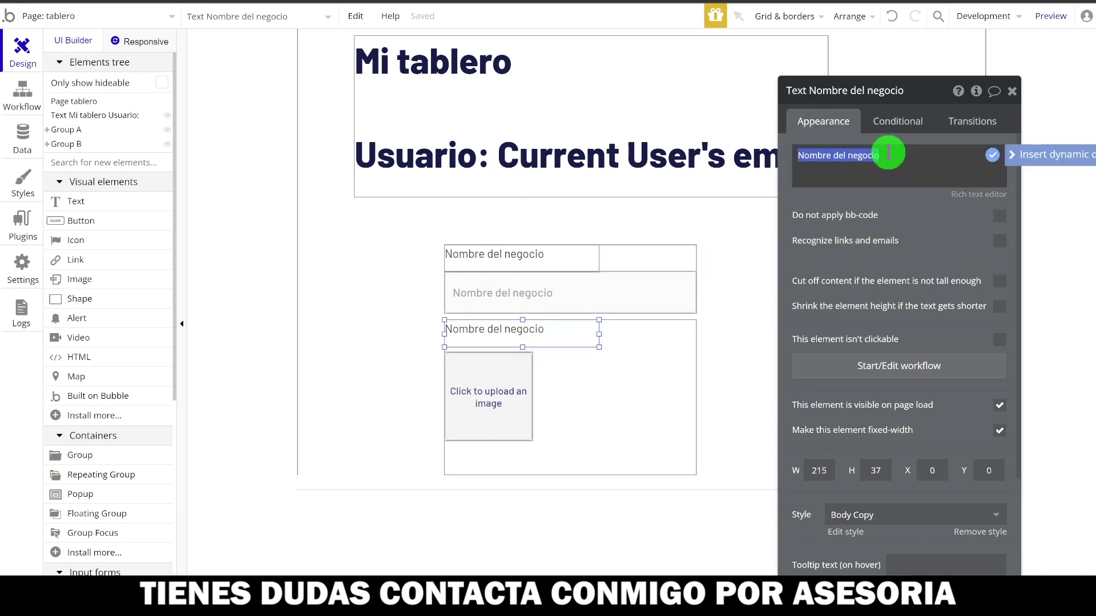
{"action": "type", "text": "Logo"}
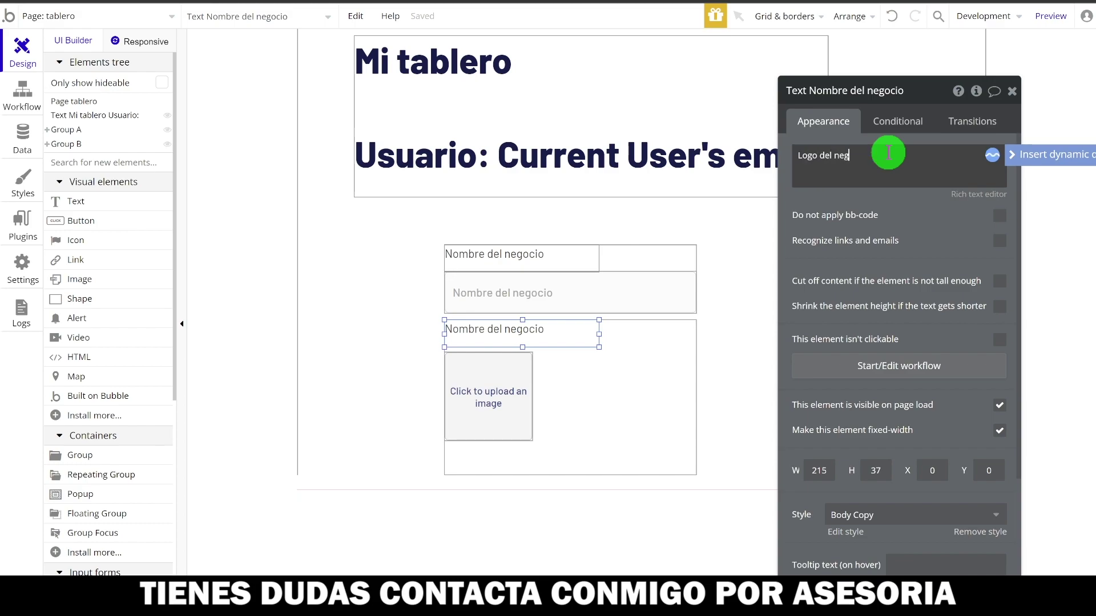
- Shorten the logo group so it fits its picture uploader
{"action": "left_click", "coordinate": [600, 409]}
{"action": "left_click_drag", "start_coordinate": [572, 474], "coordinate": [570, 440]}
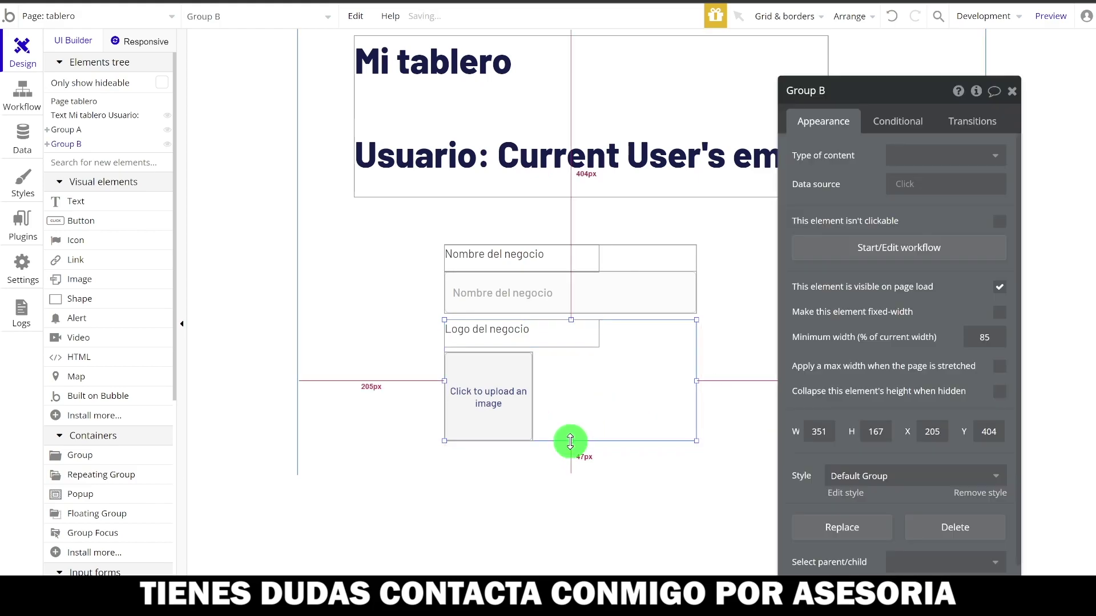
{"action": "left_click", "coordinate": [491, 406]}
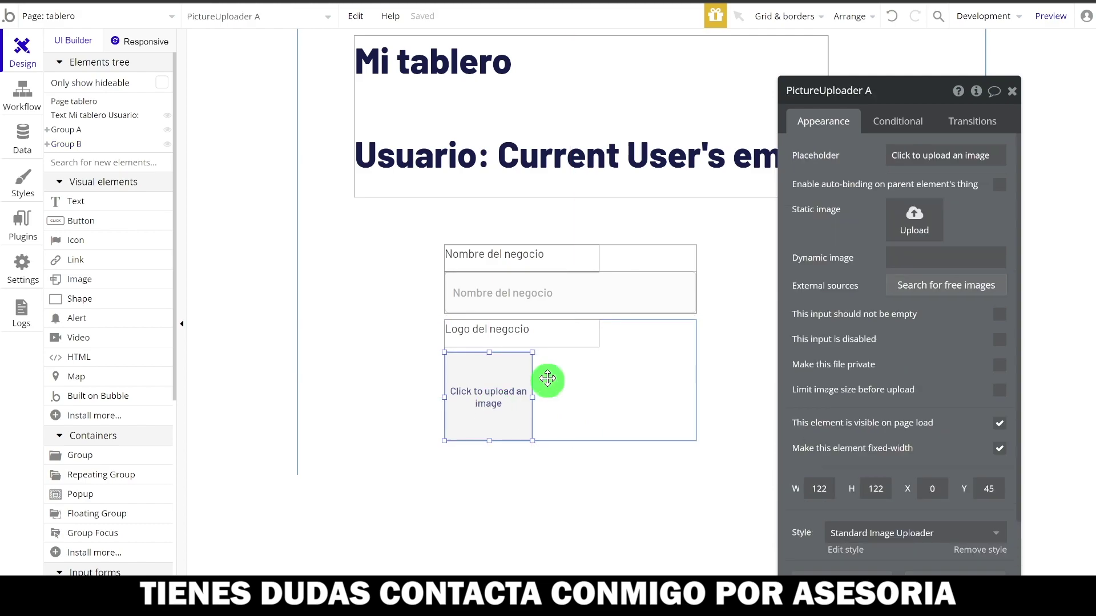
{"action": "left_click", "coordinate": [633, 388]}
- Make the tablero page taller, to a height of 880
{"action": "scroll", "coordinate": [633, 386], "scroll_direction": "down", "scroll_amount": 3}
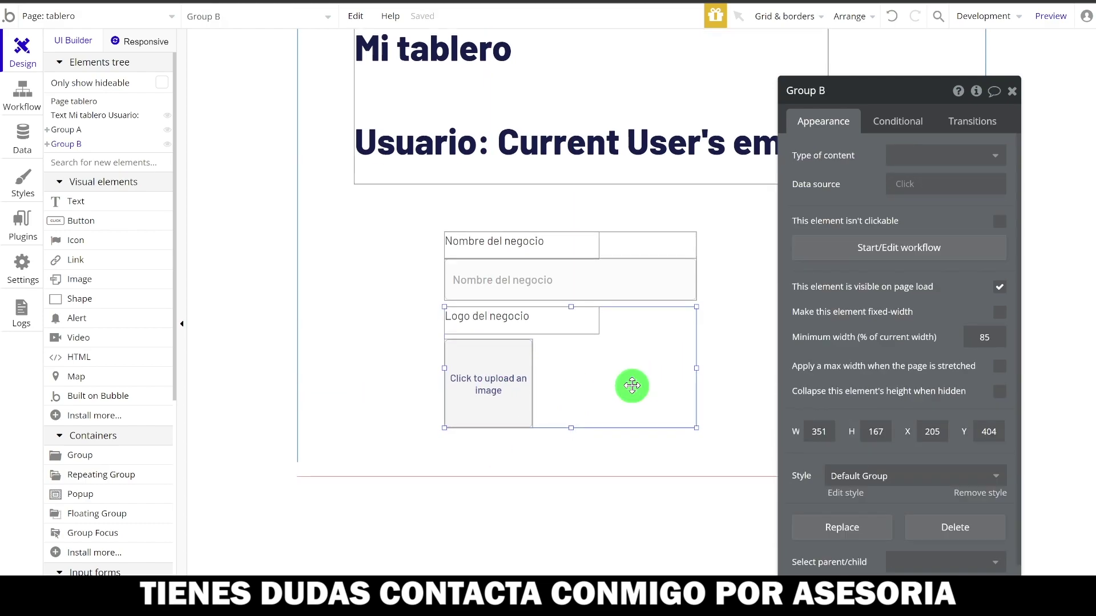
{"action": "left_click", "coordinate": [581, 392]}
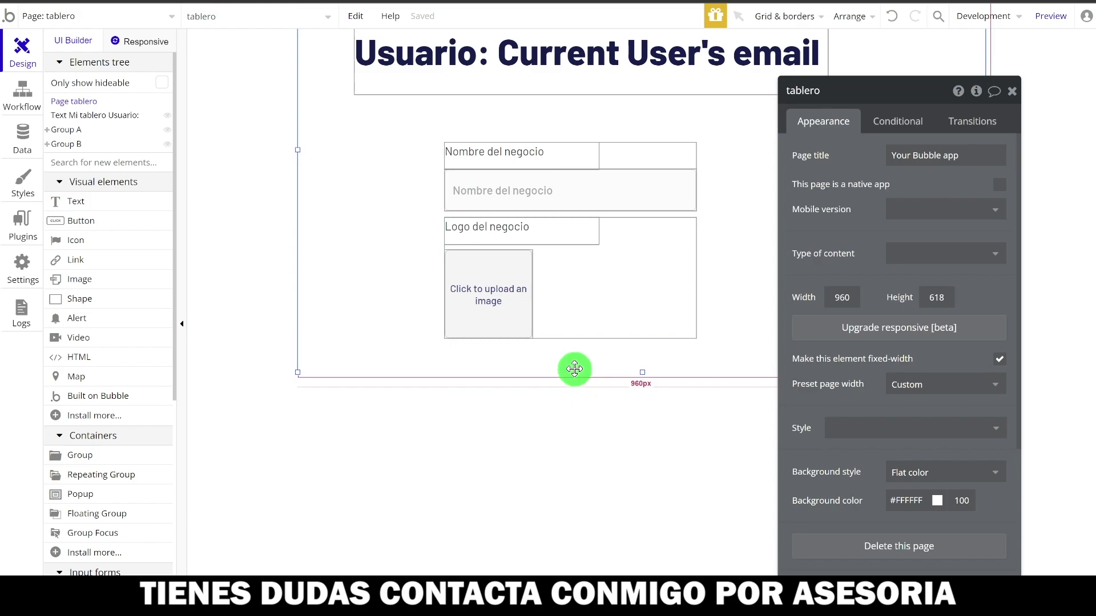
{"action": "left_click_drag", "start_coordinate": [643, 374], "coordinate": [643, 561]}
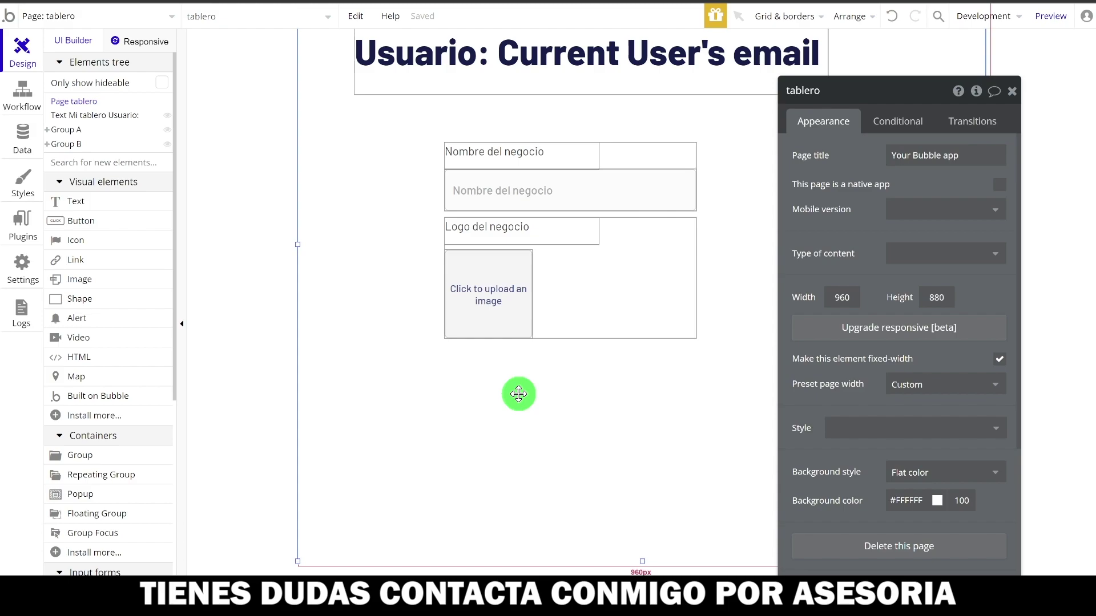
{"action": "left_click", "coordinate": [502, 299]}
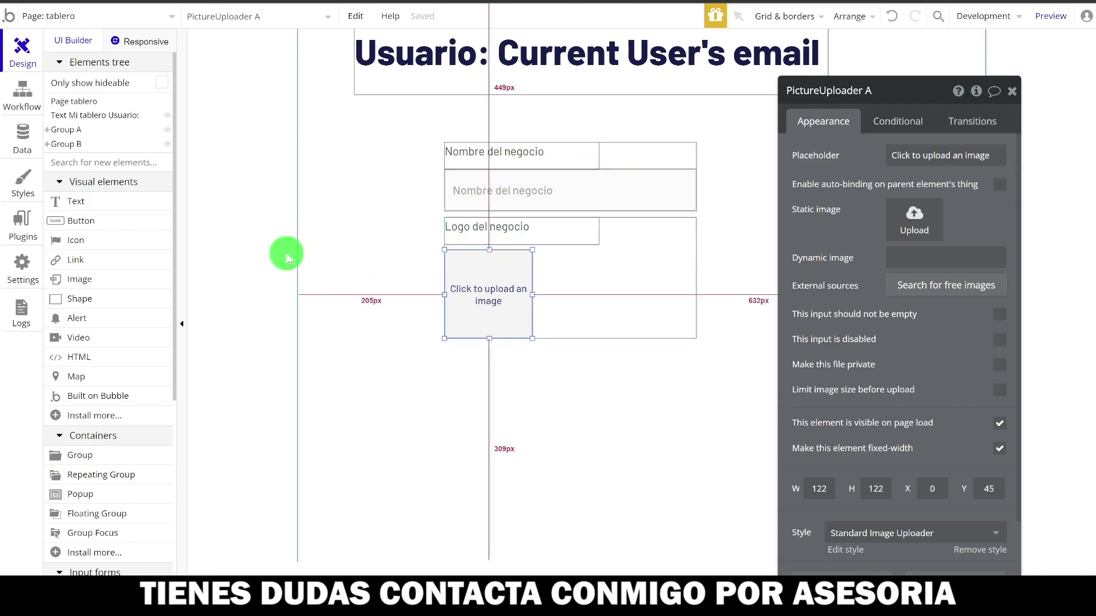
{"action": "left_click", "coordinate": [428, 381]}
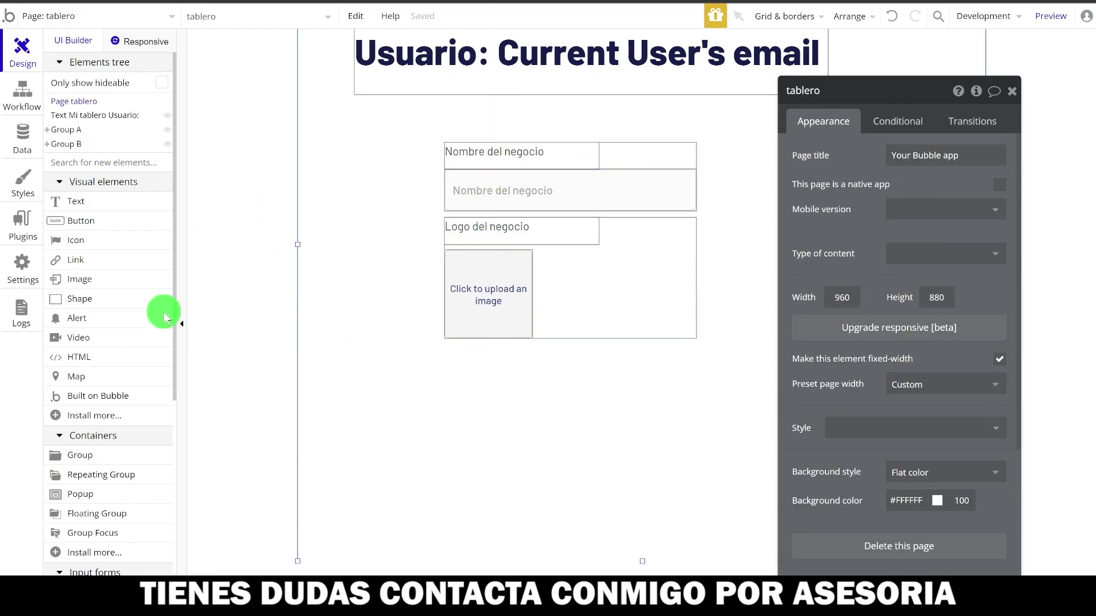
- Draw a Button labelled 'Crear' below the logo group
{"action": "left_click", "coordinate": [73, 161]}
{"action": "type", "text": "boto"}
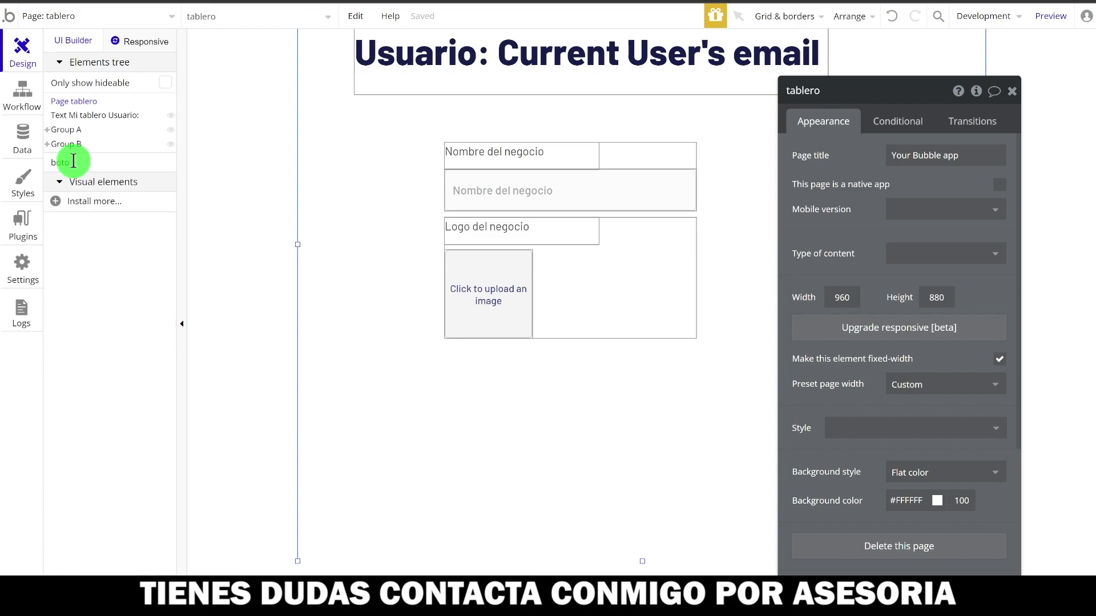
{"action": "key", "text": "BackSpace"}
{"action": "key", "text": "BackSpace"}
{"action": "key", "text": "BackSpace"}
{"action": "type", "text": "ut"}
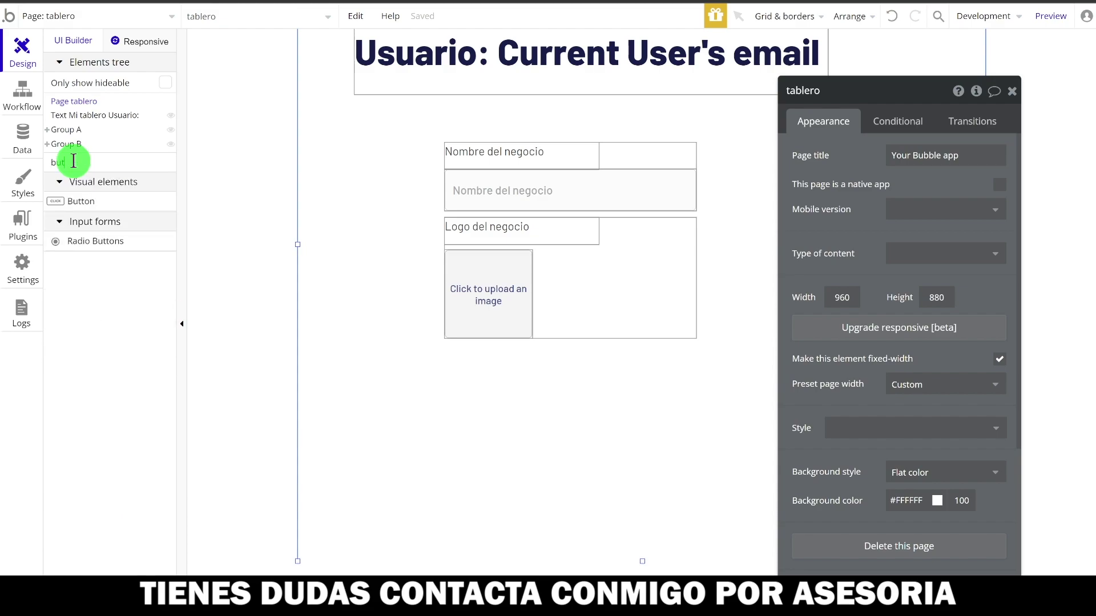
{"action": "left_click", "coordinate": [78, 206]}
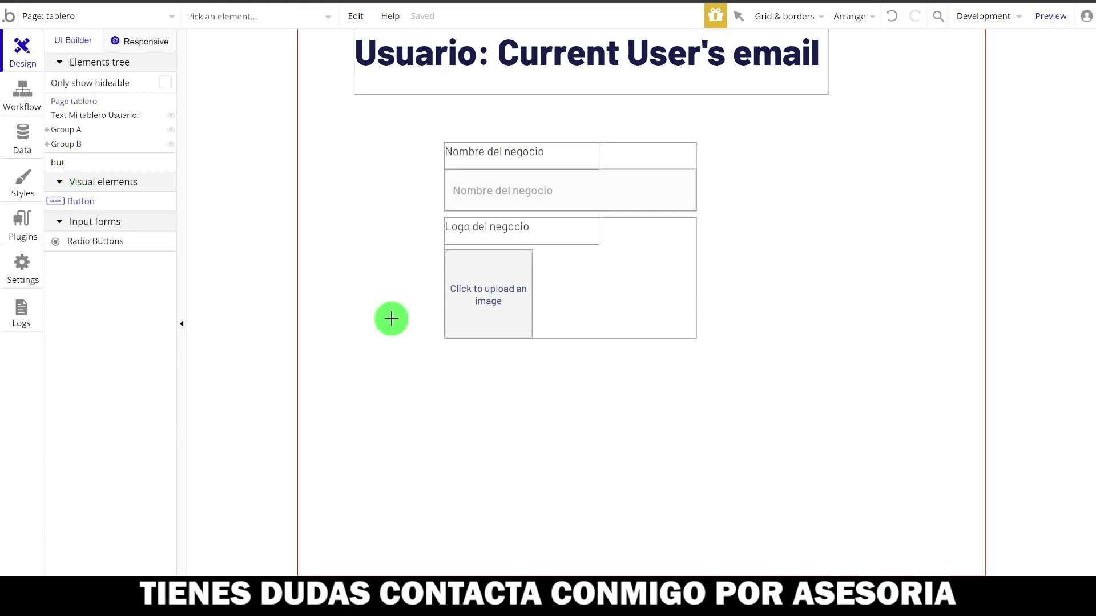
{"action": "left_click_drag", "start_coordinate": [444, 355], "coordinate": [593, 395]}
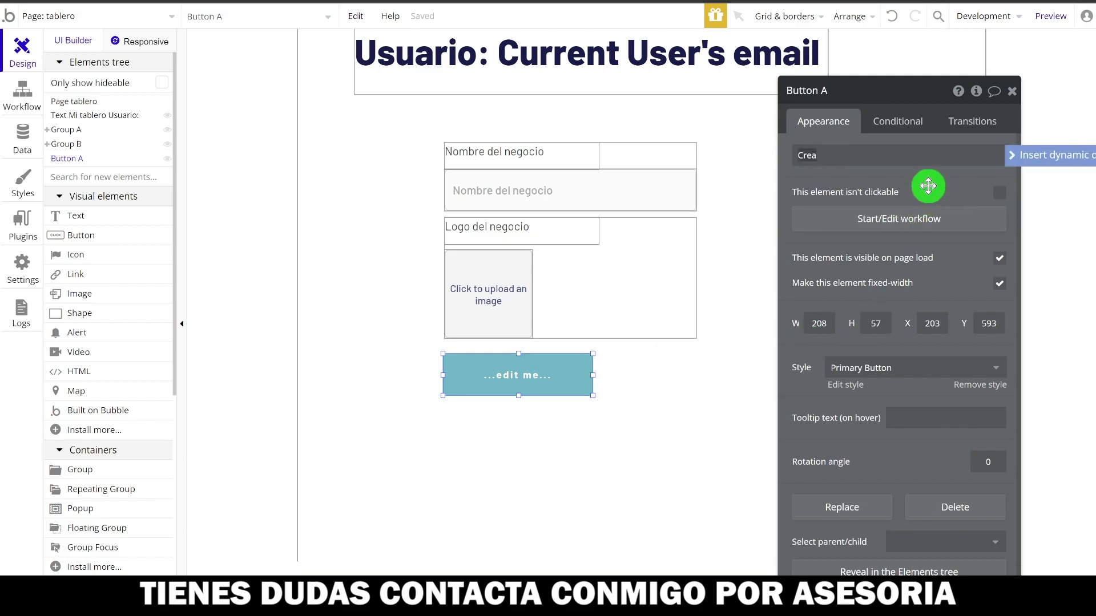
{"action": "left_click", "coordinate": [612, 429]}
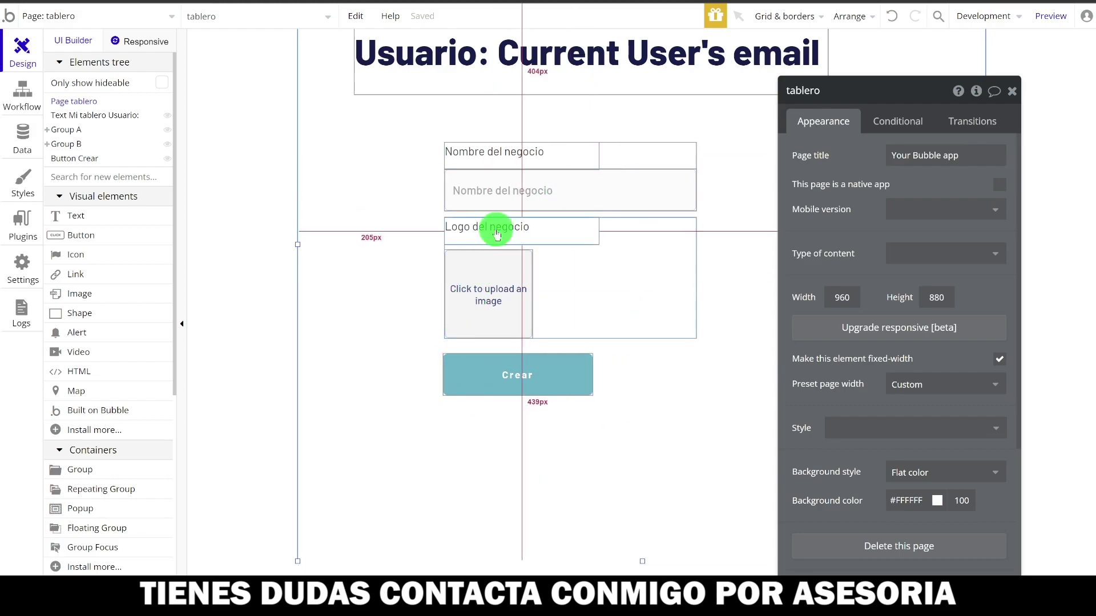
{"action": "left_click", "coordinate": [664, 164]}
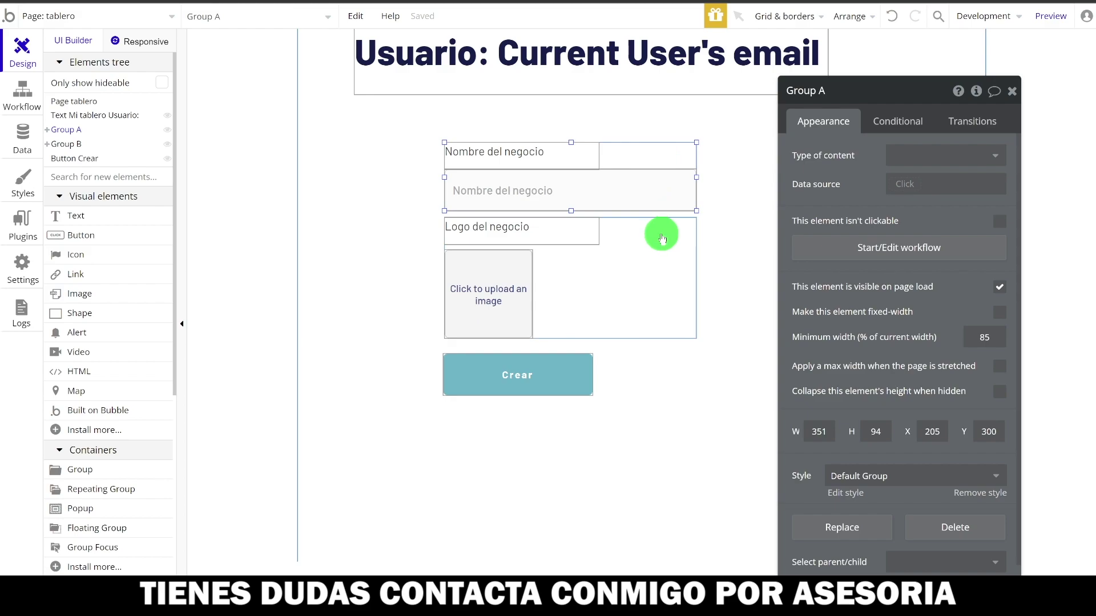
- Group both groups and the Crear button together, extending the new group upward
{"action": "left_click", "coordinate": [661, 233], "text": "shift"}
{"action": "left_click", "coordinate": [555, 373], "text": "shift"}
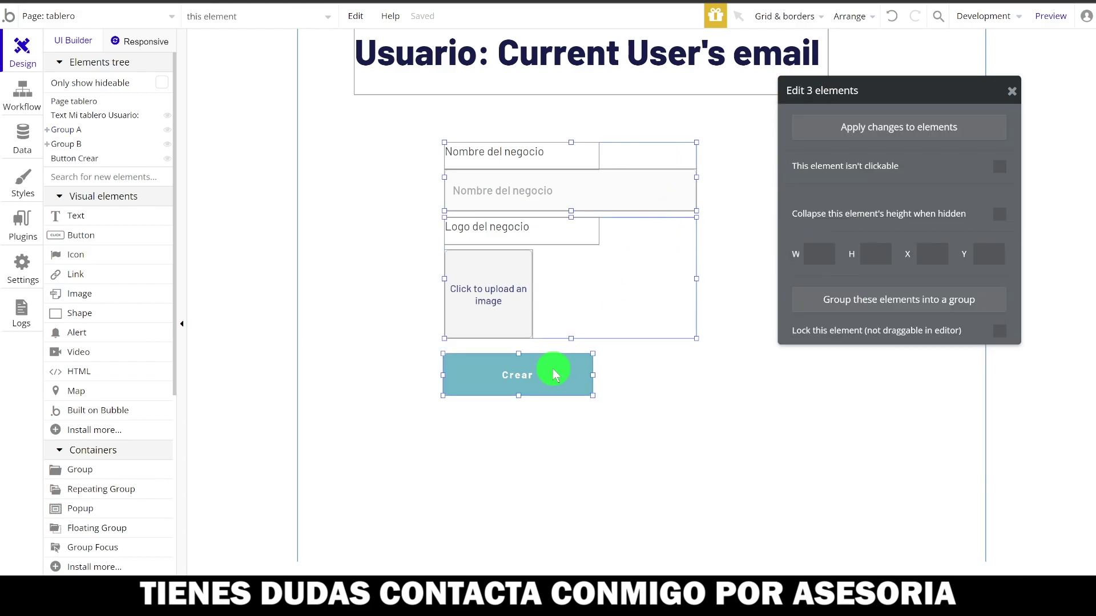
{"action": "left_click", "coordinate": [844, 299]}
{"action": "left_click_drag", "start_coordinate": [649, 376], "coordinate": [653, 452]}
{"action": "left_click_drag", "start_coordinate": [572, 216], "coordinate": [567, 160]}
- Copy the label to the top of the combined group and retitle it 'Crear un negocio'
{"action": "left_click", "coordinate": [556, 227]}
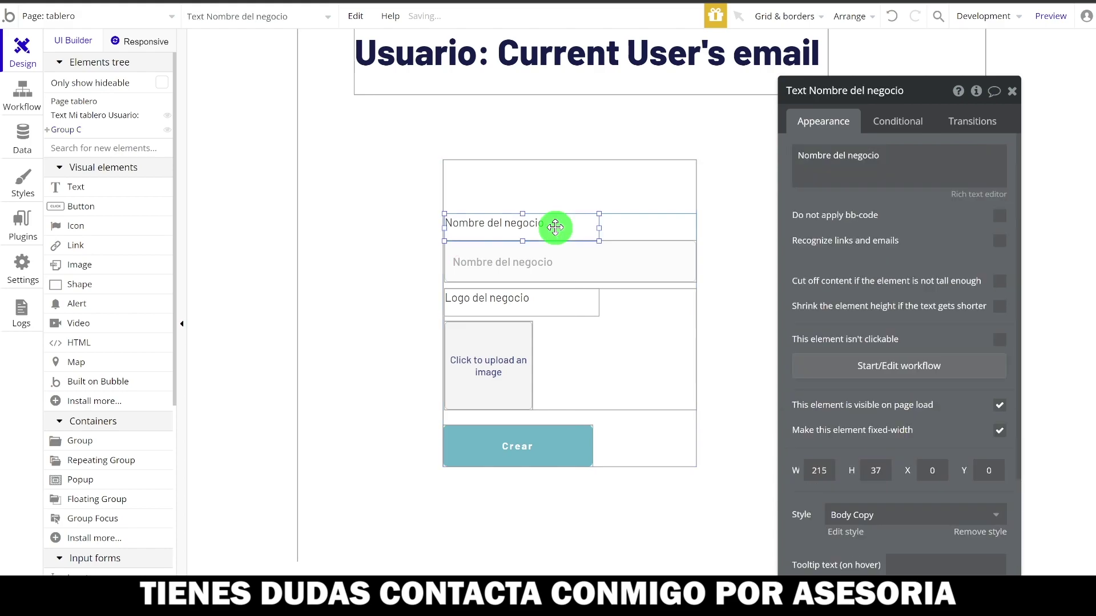
{"action": "left_click_drag", "start_coordinate": [556, 227], "coordinate": [557, 231]}
{"action": "right_click", "coordinate": [556, 231]}
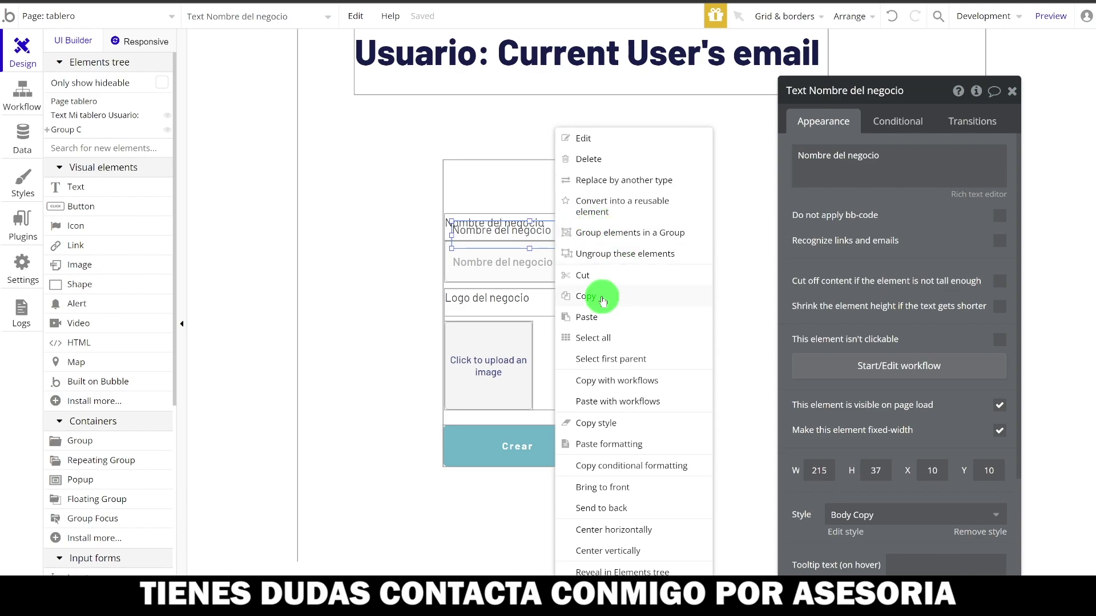
{"action": "left_click_drag", "start_coordinate": [517, 236], "coordinate": [507, 184]}
{"action": "double_click", "coordinate": [507, 184]}
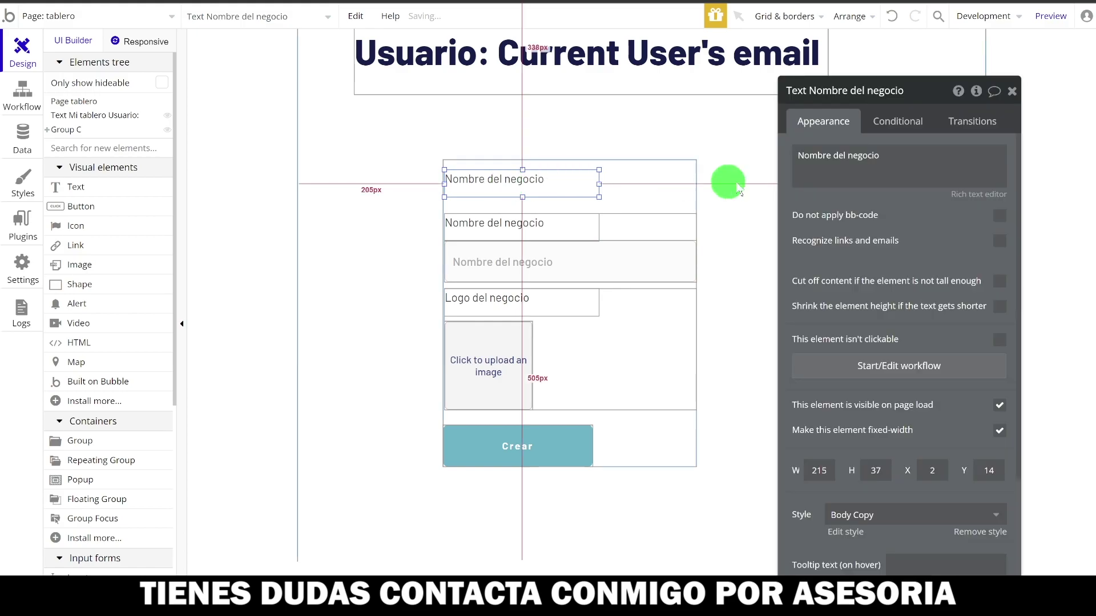
{"action": "triple_click", "coordinate": [873, 159]}
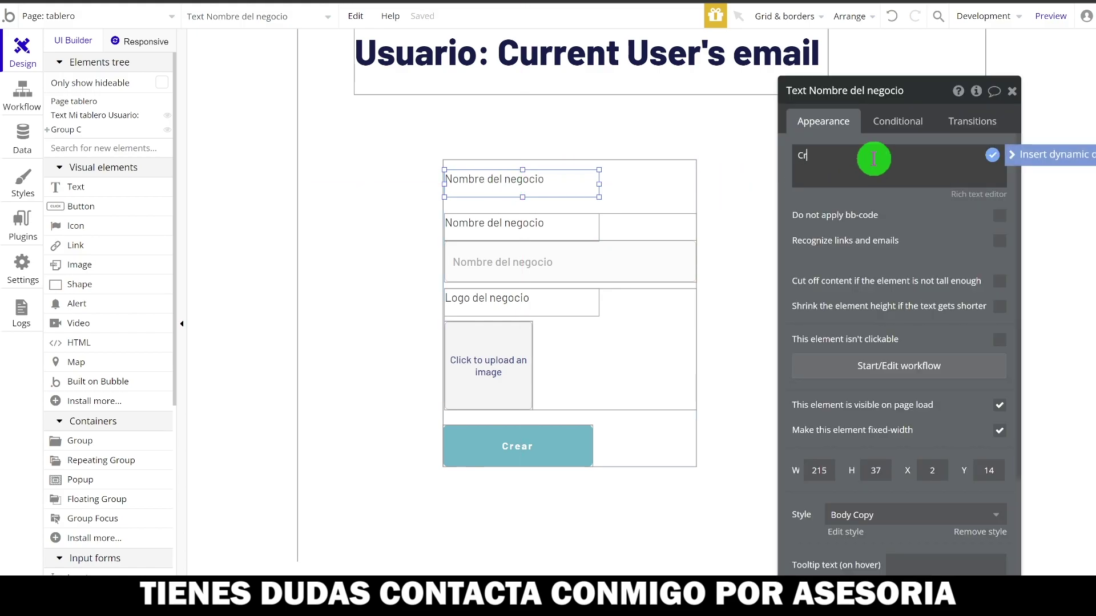
{"action": "type", "text": "Craer un negocio"}
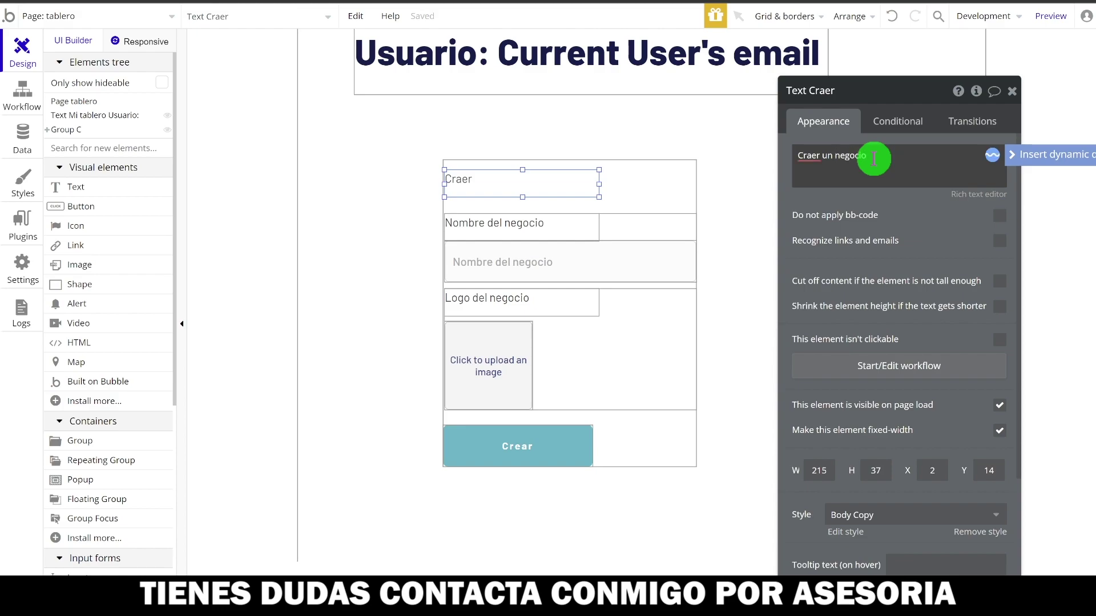
{"action": "left_click", "coordinate": [810, 156]}
{"action": "left_click", "coordinate": [827, 223]}
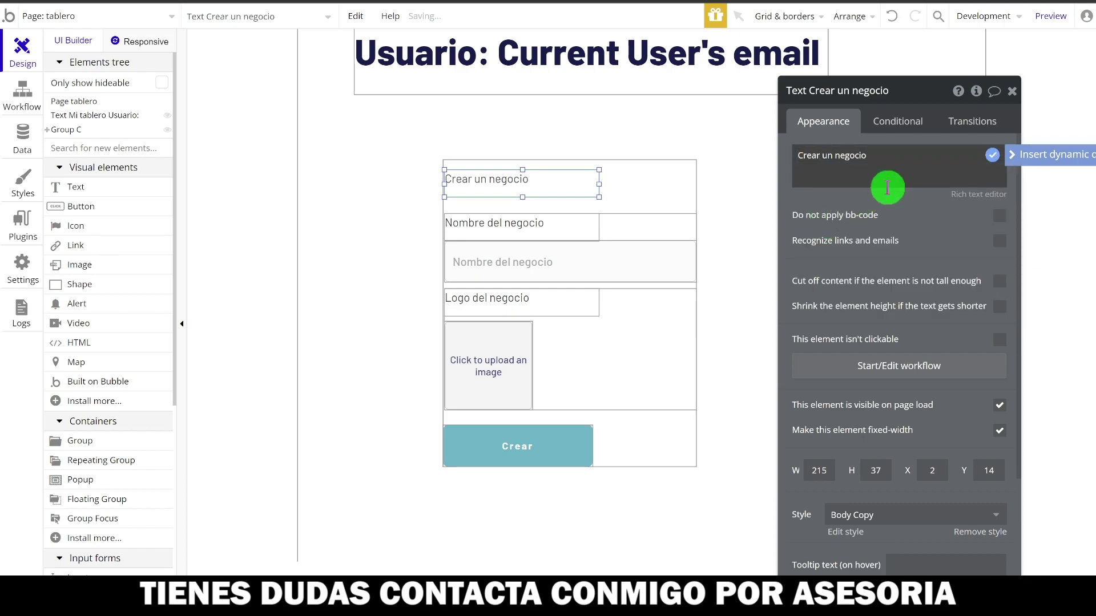
{"action": "scroll", "coordinate": [886, 428], "scroll_direction": "down", "scroll_amount": 3}
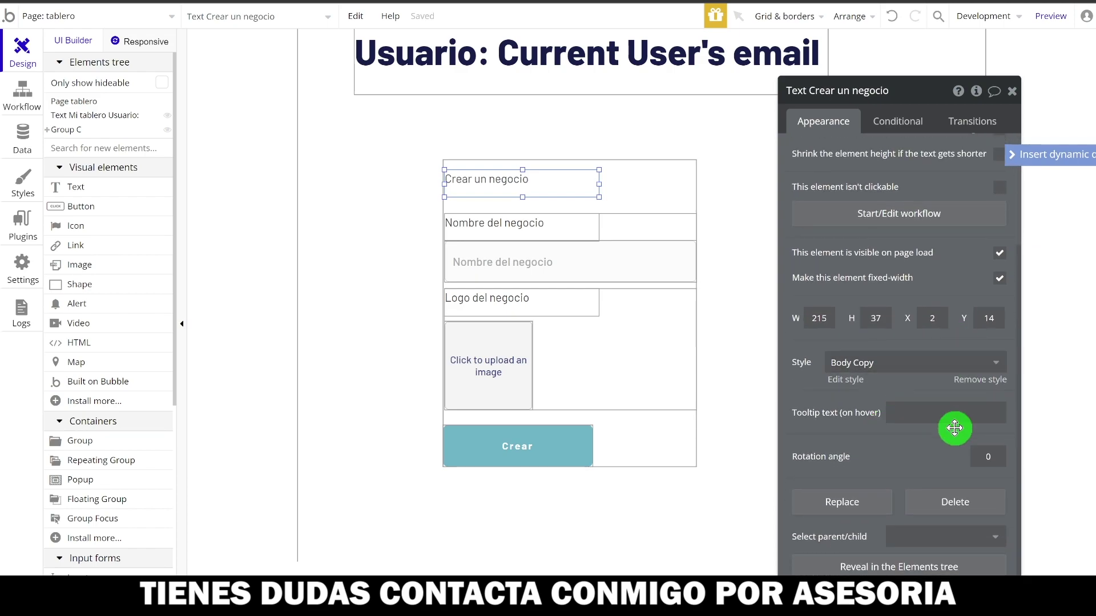
- Give the 'Crear un negocio' heading the Section Heading text style
{"action": "left_click", "coordinate": [975, 355]}
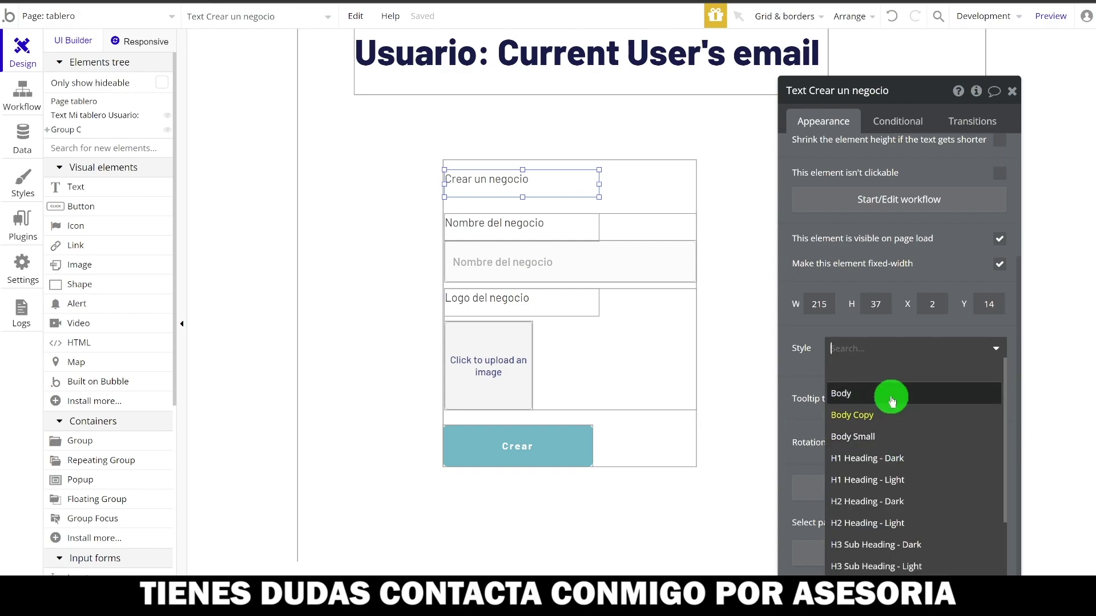
{"action": "left_click", "coordinate": [893, 402]}
{"action": "left_click", "coordinate": [919, 347]}
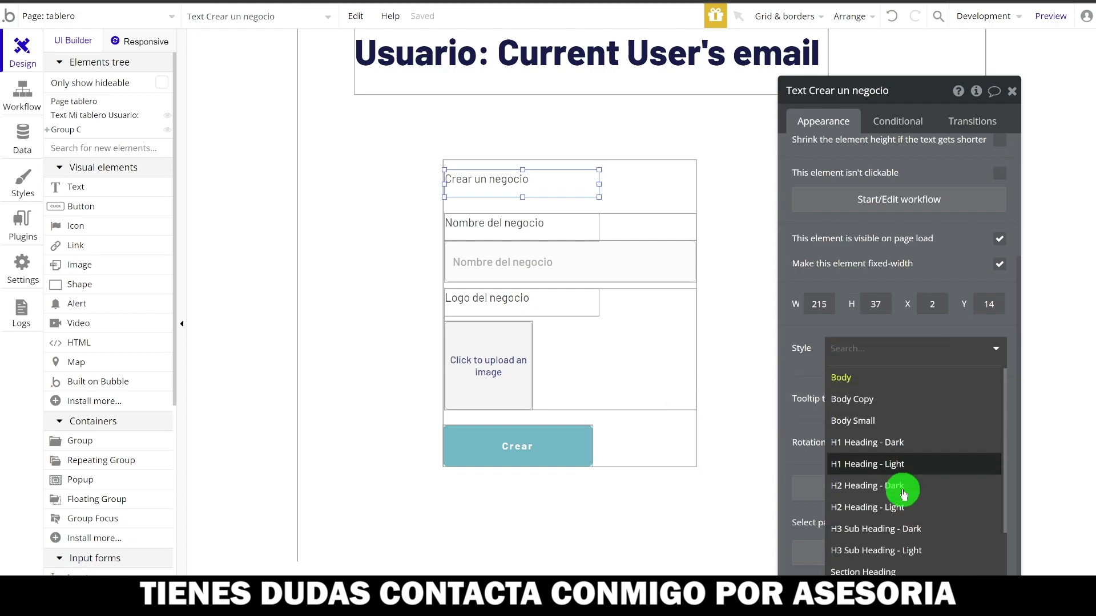
{"action": "scroll", "coordinate": [903, 494], "scroll_direction": "down", "scroll_amount": 2}
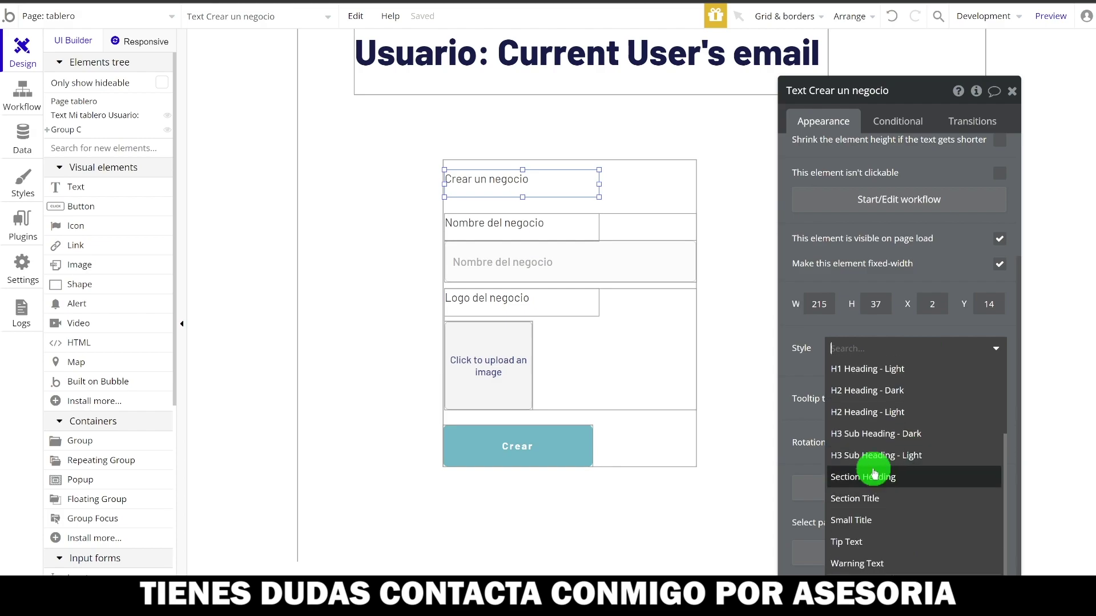
{"action": "left_click", "coordinate": [860, 434]}
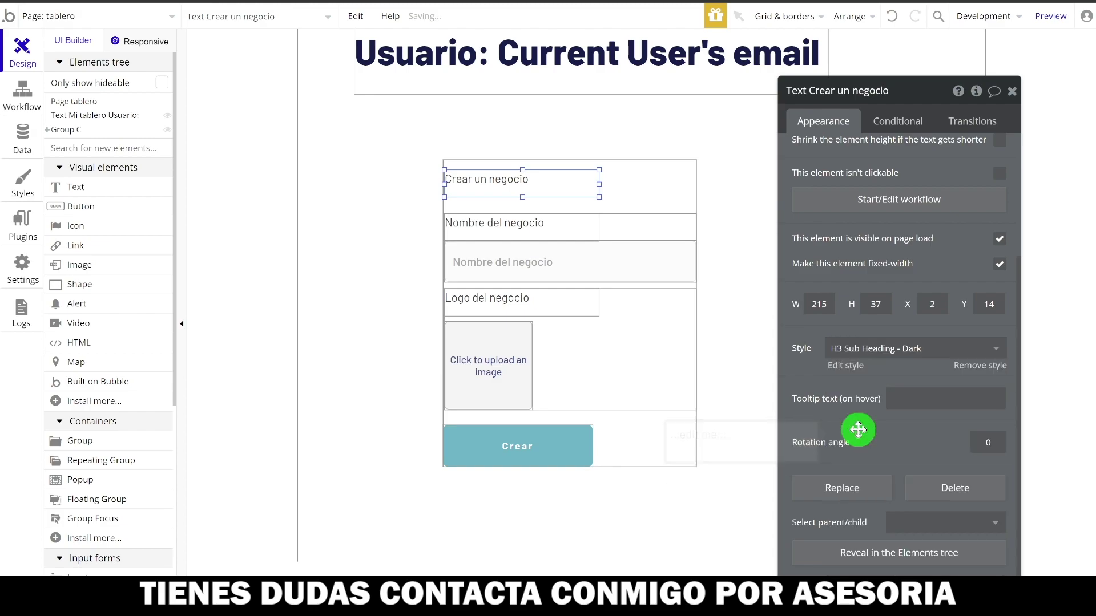
{"action": "left_click", "coordinate": [876, 358]}
{"action": "scroll", "coordinate": [876, 524], "scroll_direction": "down", "scroll_amount": 2}
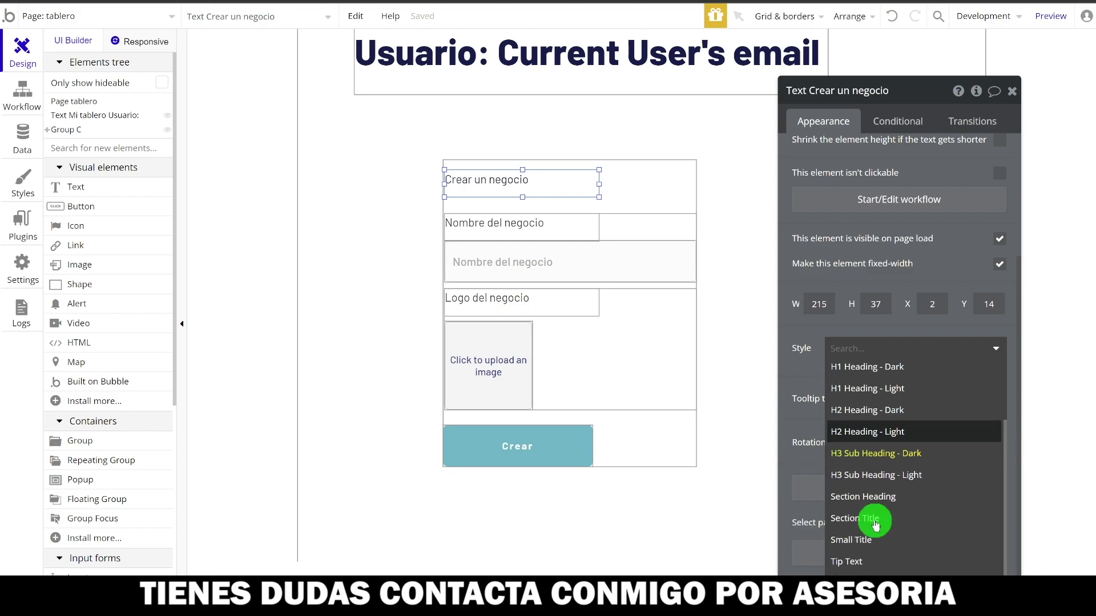
{"action": "left_click", "coordinate": [859, 497]}
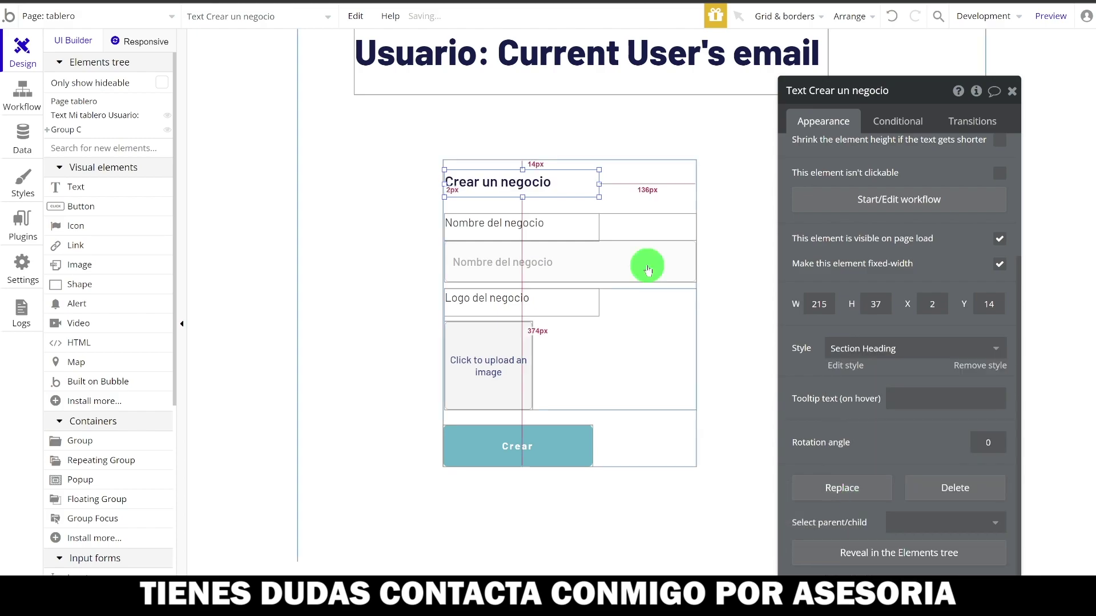
- Apply the Group - Border style to the outer Group C and reposition it
{"action": "left_click", "coordinate": [645, 183]}
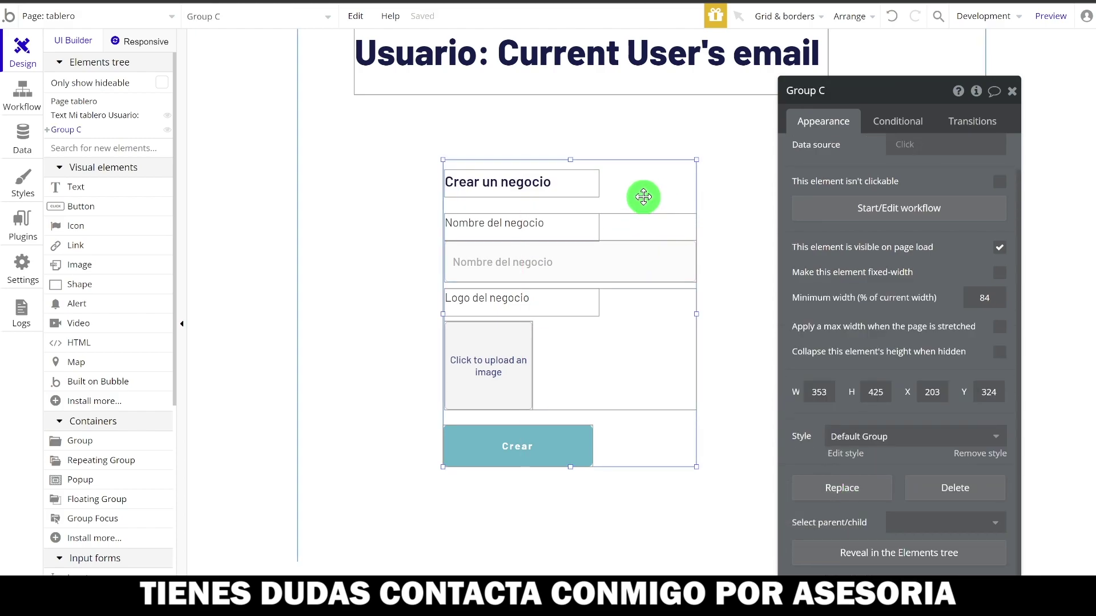
{"action": "left_click", "coordinate": [896, 437]}
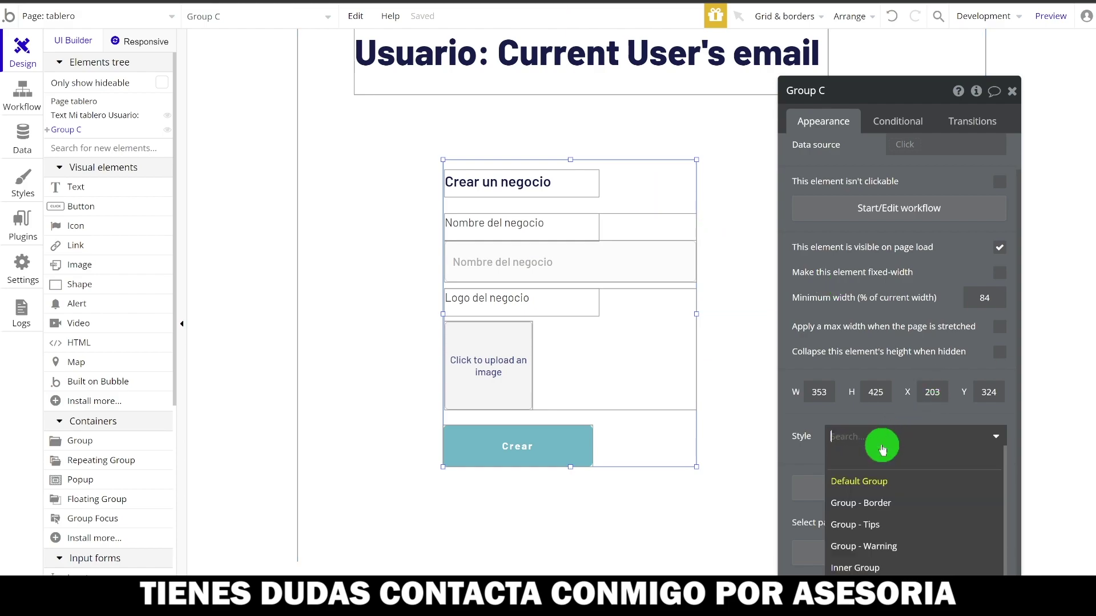
{"action": "left_click", "coordinate": [869, 503]}
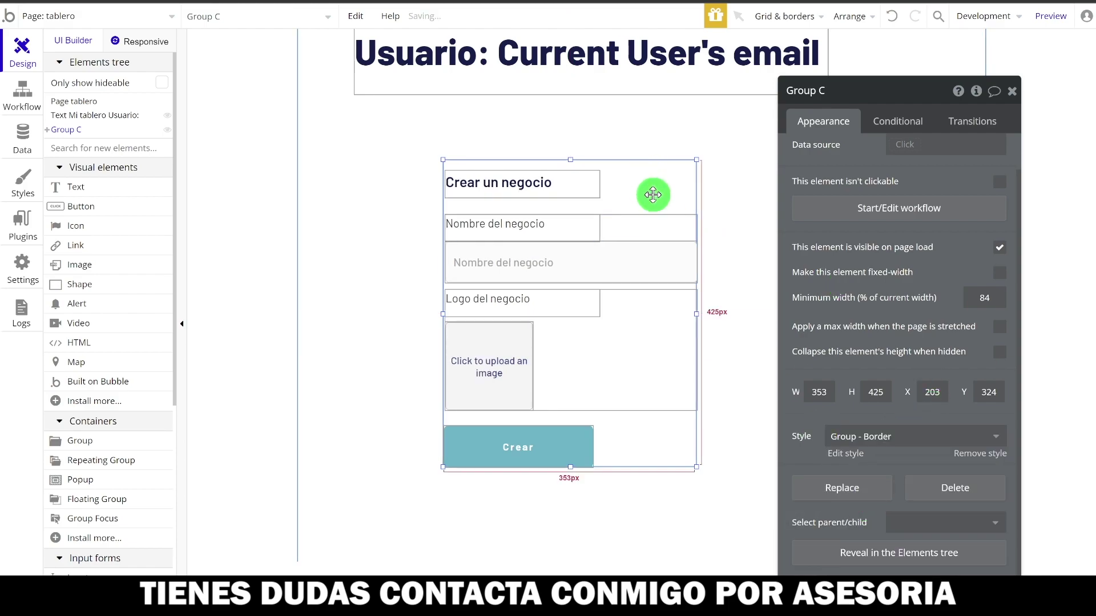
{"action": "left_click_drag", "start_coordinate": [655, 198], "coordinate": [568, 167]}
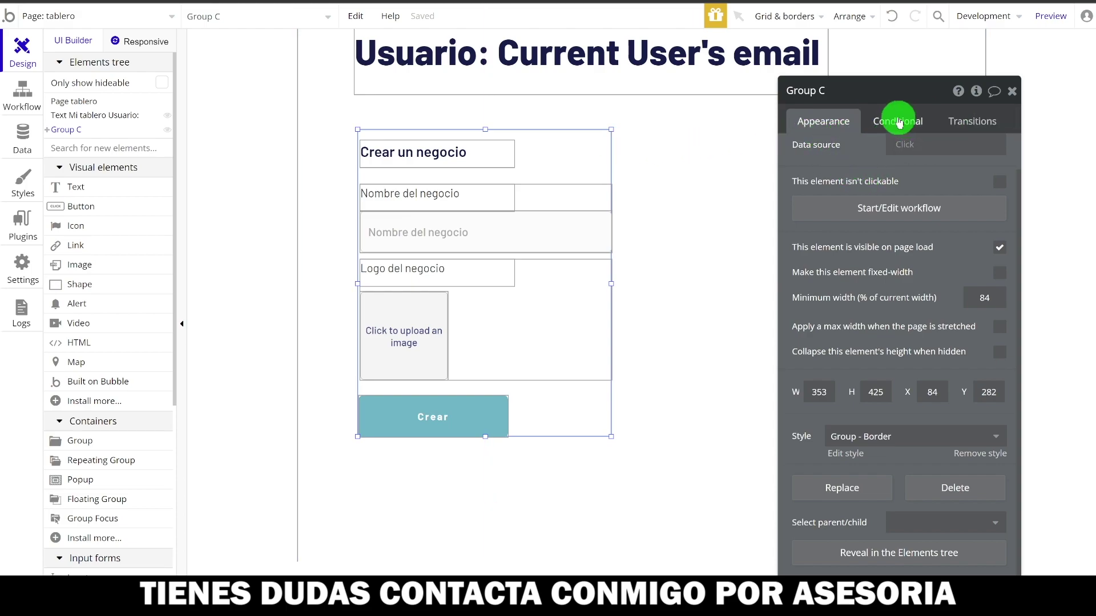
- Add a new condition on Group C based on the Current User
{"action": "left_click", "coordinate": [893, 127]}
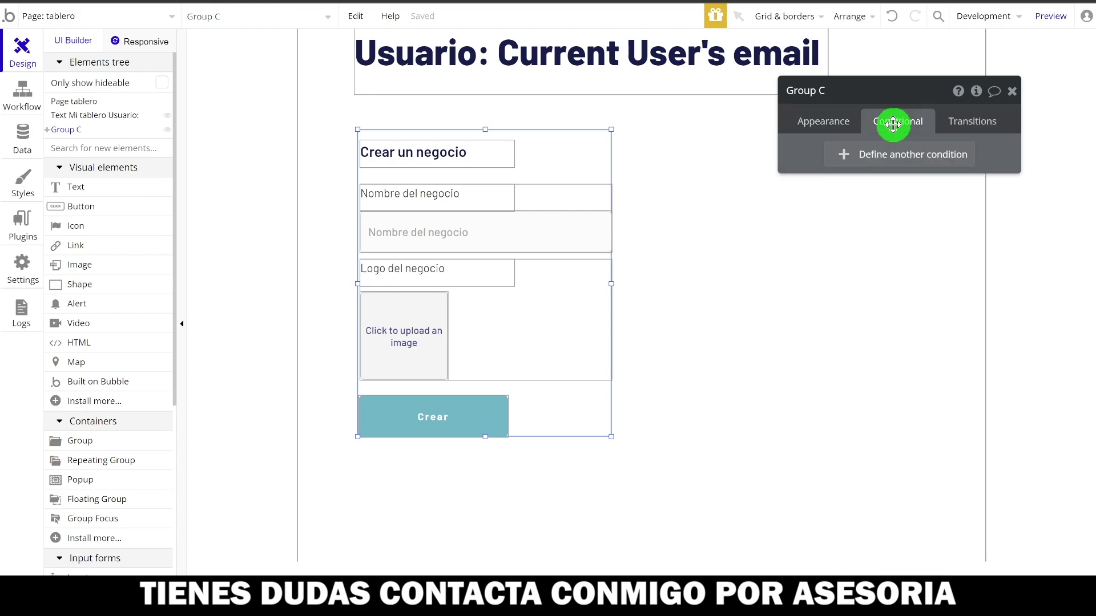
{"action": "left_click", "coordinate": [865, 160]}
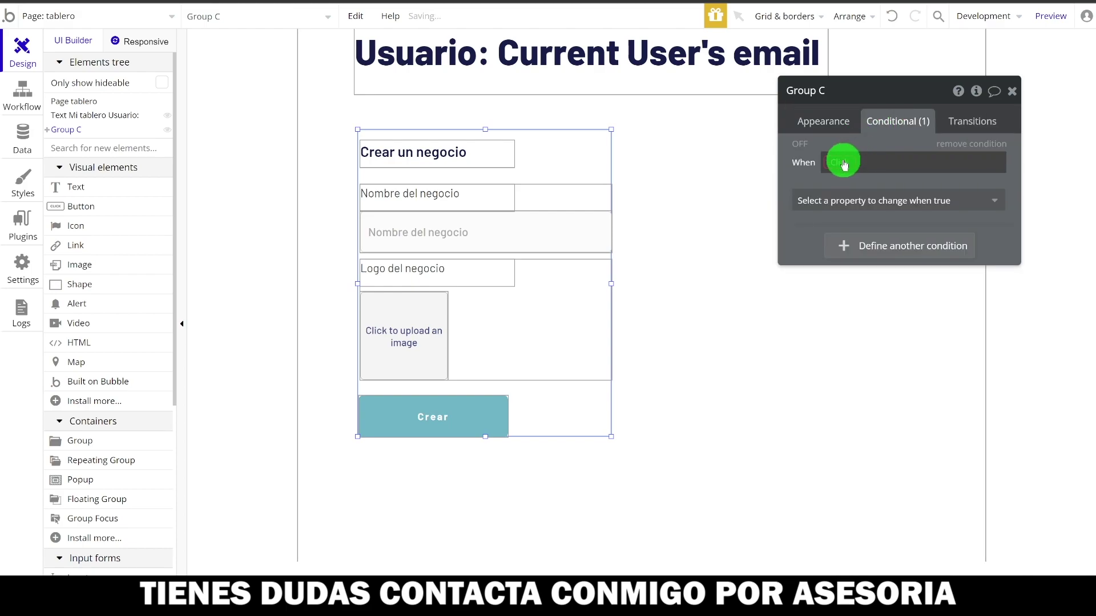
{"action": "left_click", "coordinate": [843, 163]}
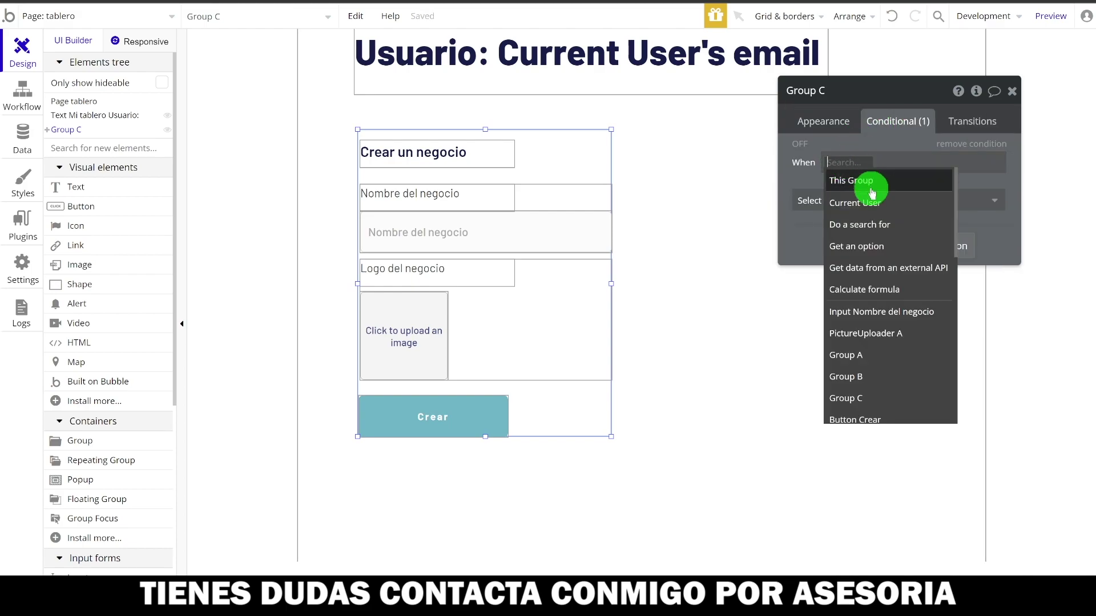
{"action": "left_click", "coordinate": [867, 206]}
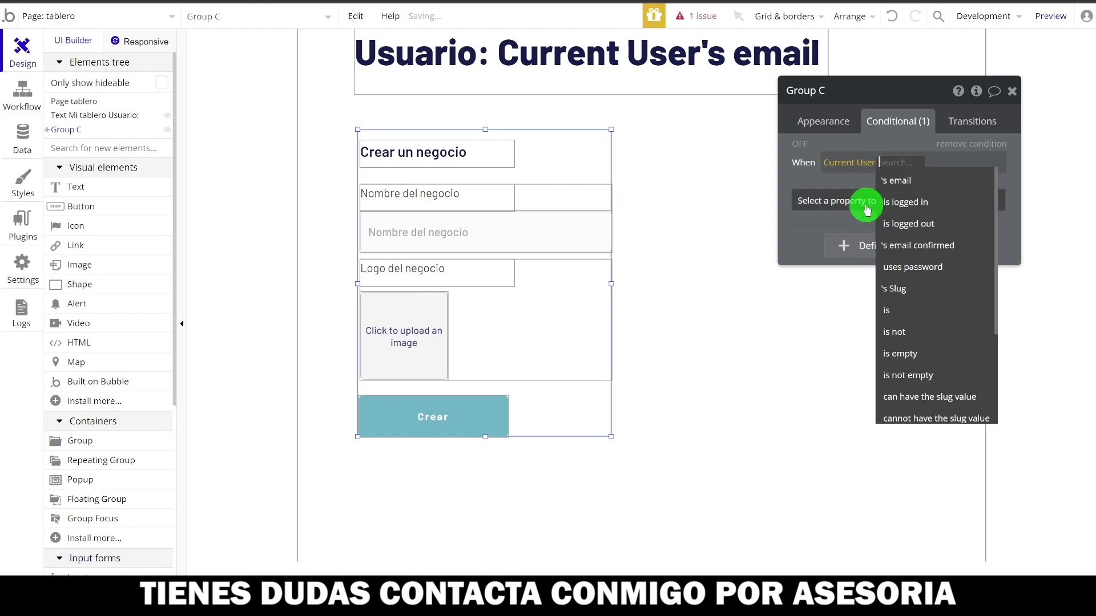
{"action": "scroll", "coordinate": [916, 319], "scroll_direction": "down", "scroll_amount": 3}
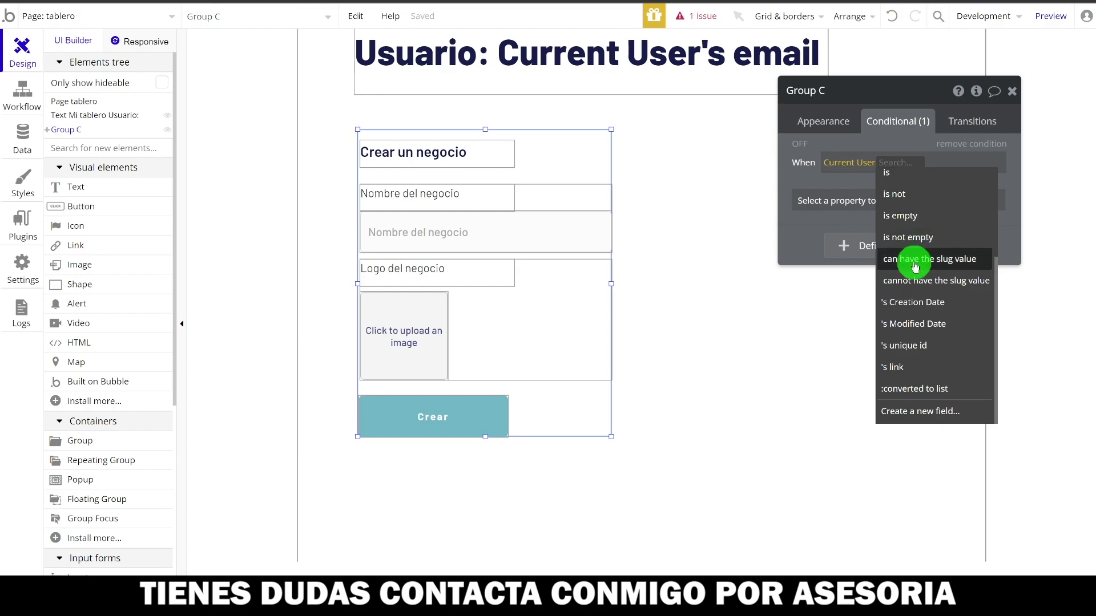
{"action": "mouse_move", "coordinate": [915, 267]}
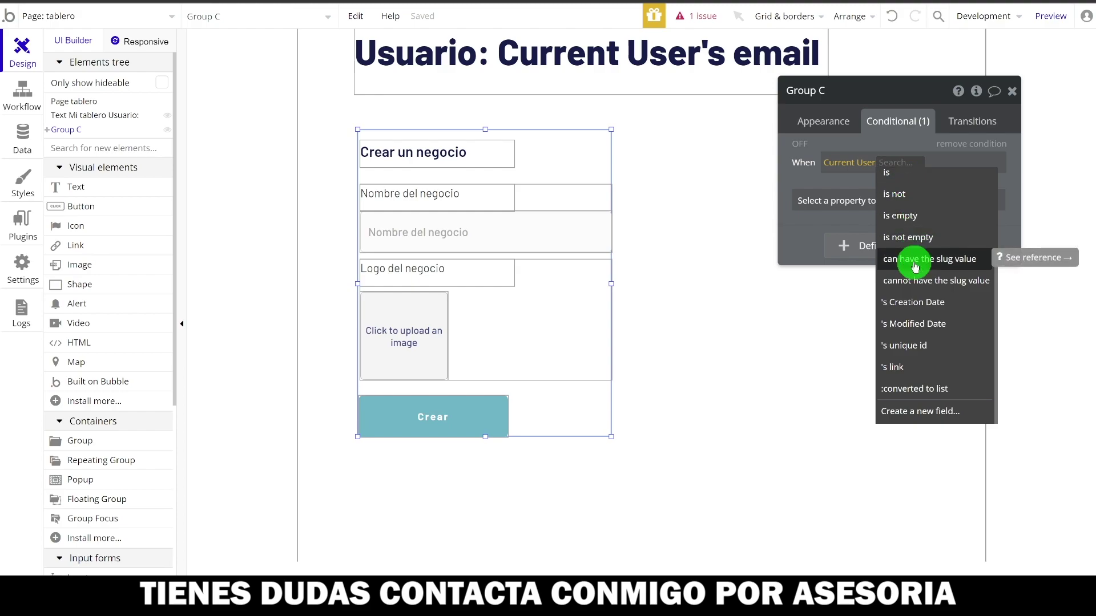
- Start creating a new user field searched as 'nego', abandon it, and go to Data
{"action": "left_click", "coordinate": [927, 411]}
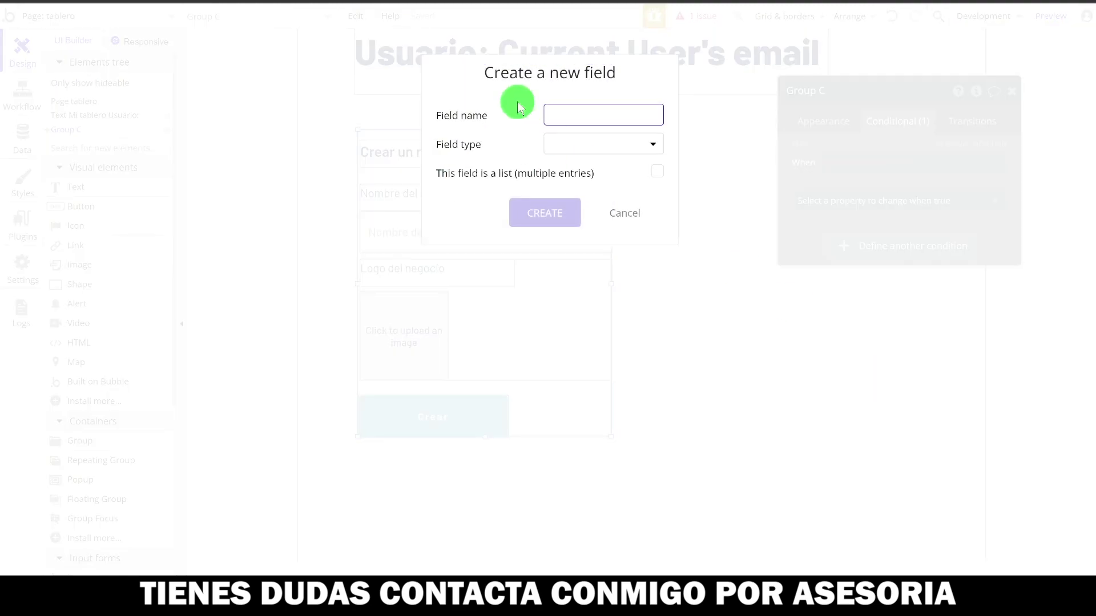
{"action": "type", "text": "ne"}
{"action": "mouse_move", "coordinate": [622, 150]}
{"action": "type", "text": "go"}
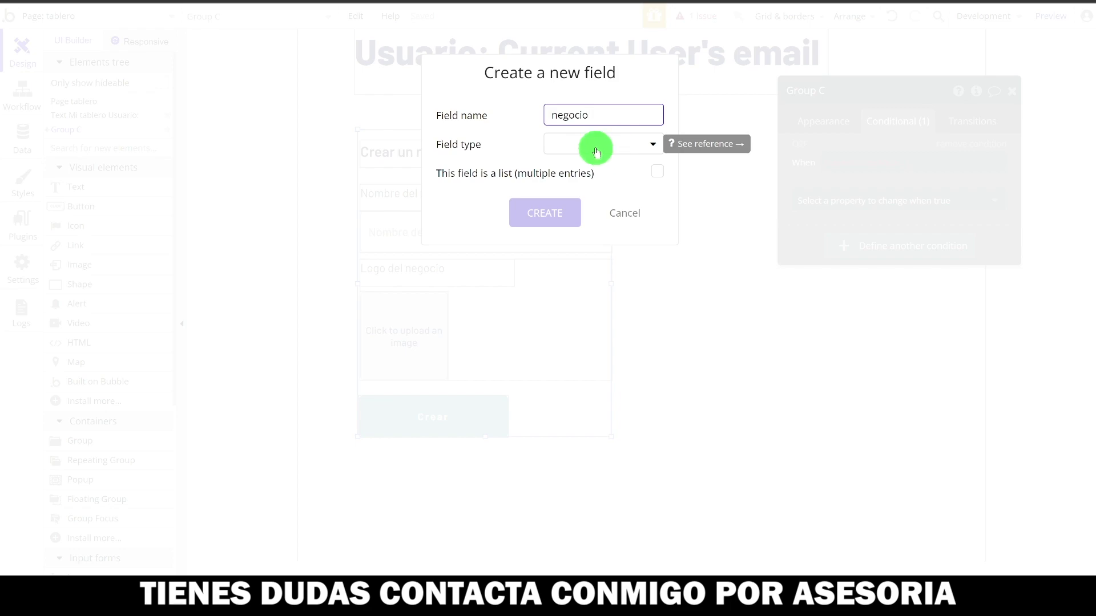
{"action": "left_click", "coordinate": [622, 151]}
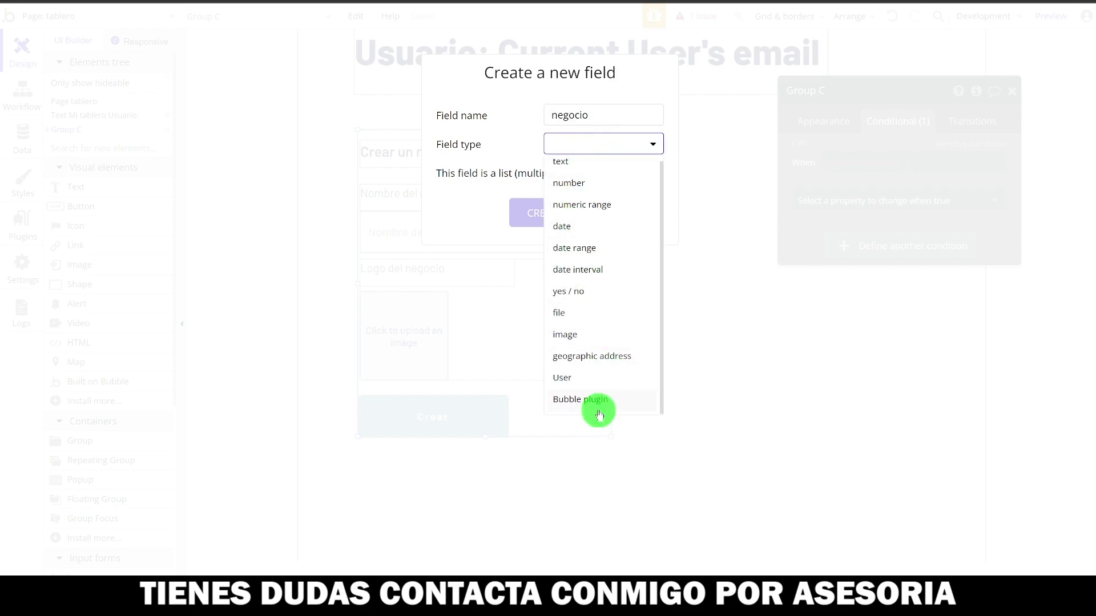
{"action": "left_click", "coordinate": [257, 269]}
{"action": "left_click", "coordinate": [23, 133]}
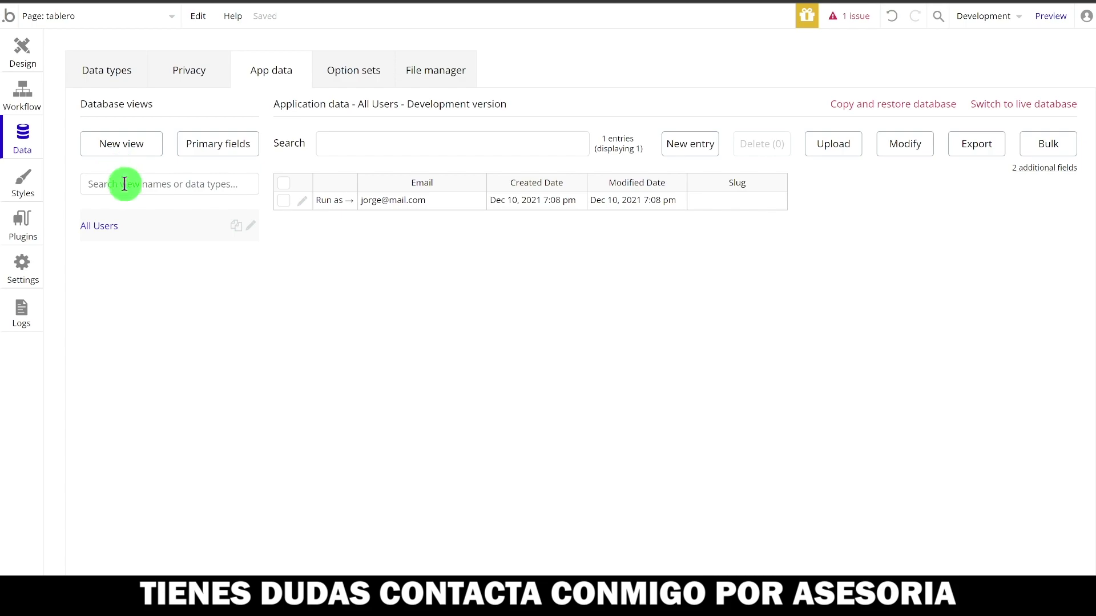
- Create a new data type named Negocio
{"action": "left_click", "coordinate": [96, 70]}
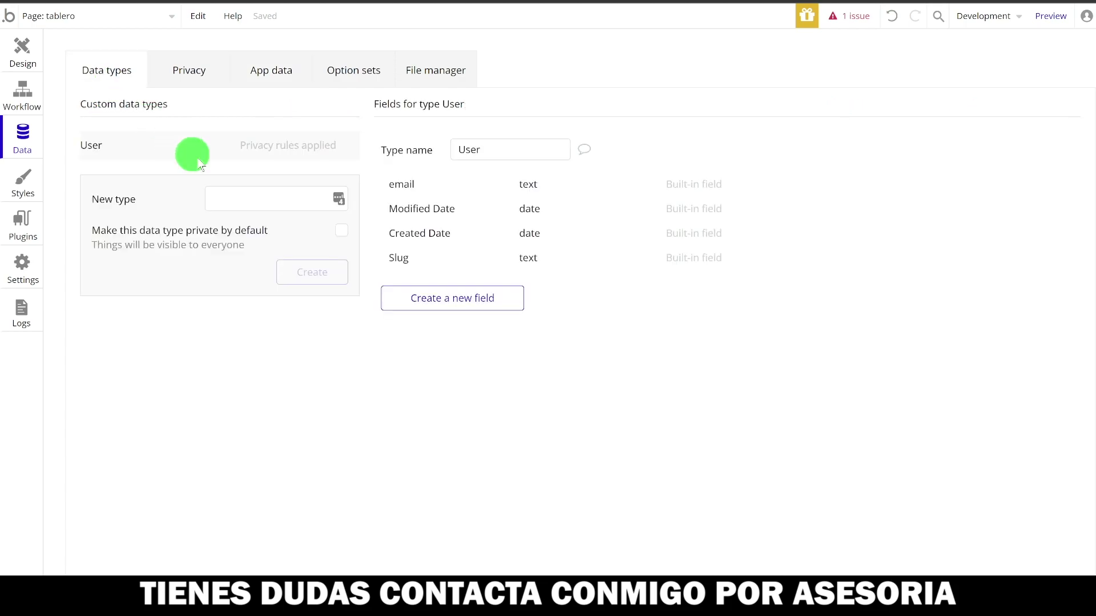
{"action": "left_click", "coordinate": [240, 191]}
{"action": "type", "text": "Negocio"}
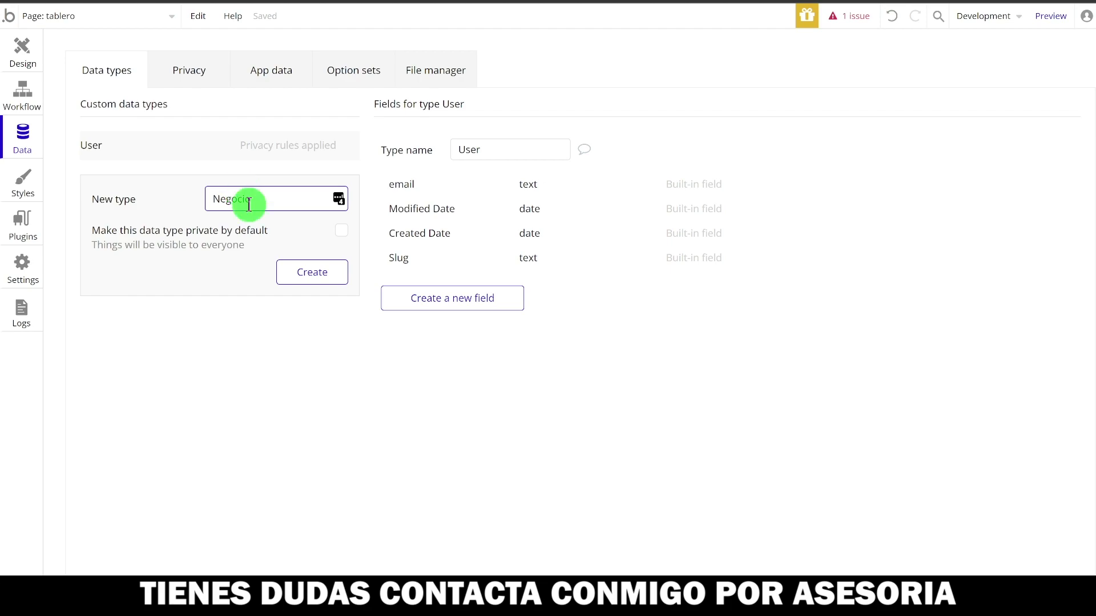
{"action": "left_click", "coordinate": [313, 275]}
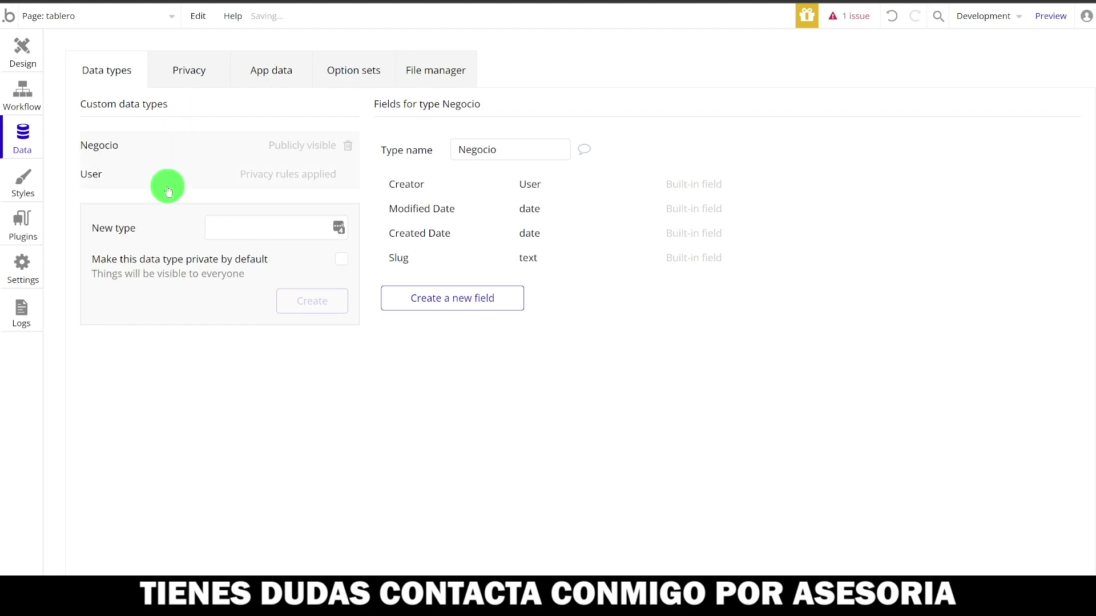
{"action": "left_click", "coordinate": [155, 178]}
{"action": "left_click", "coordinate": [130, 160]}
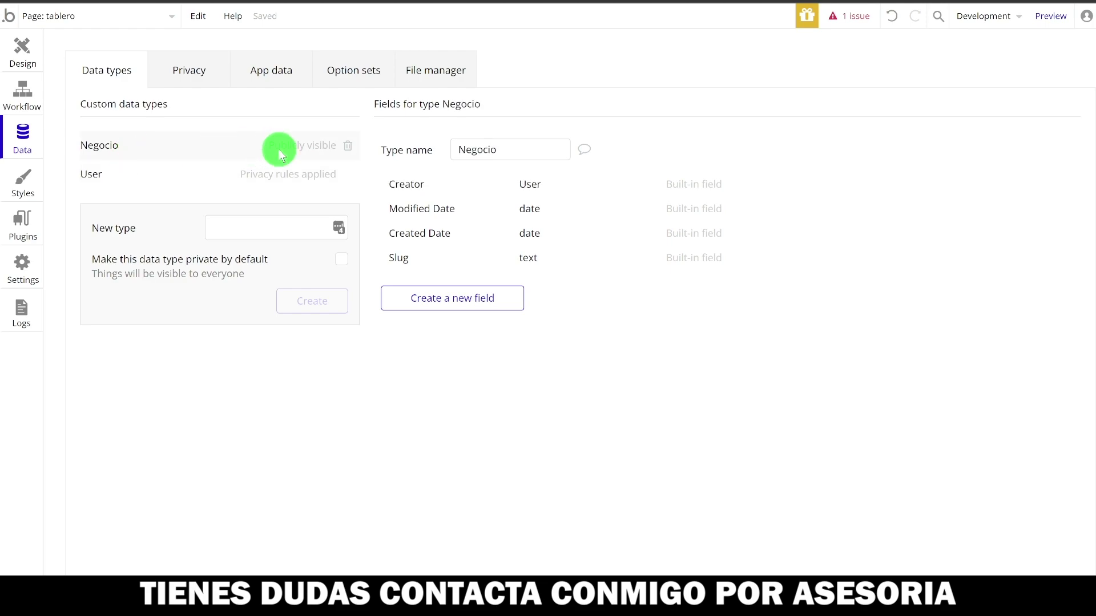
- Add a Nombre text field and a Logo image field to Negocio
{"action": "left_click", "coordinate": [475, 304]}
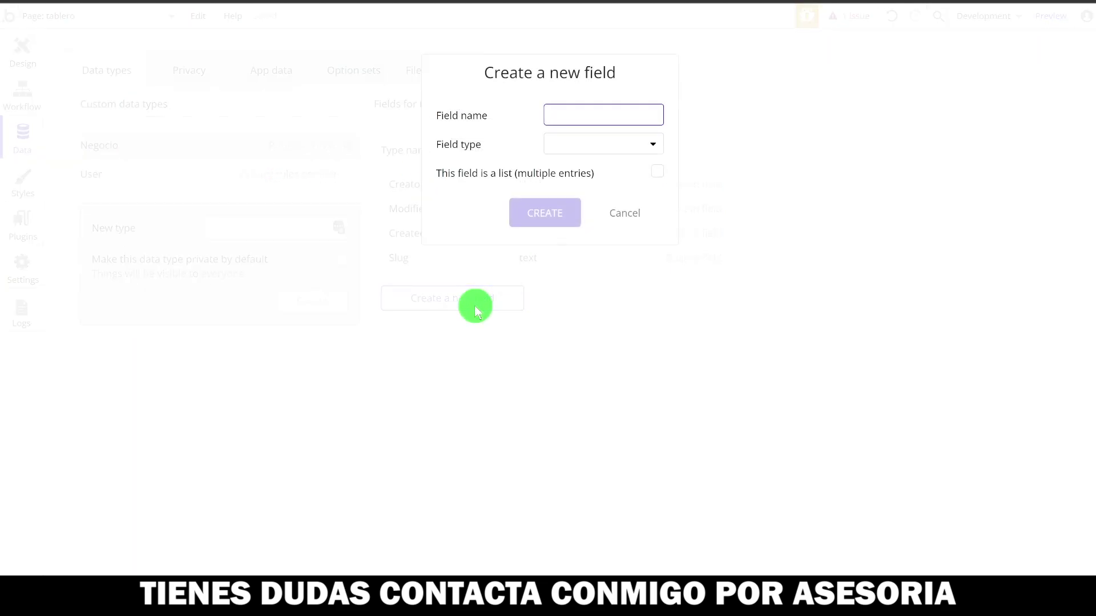
{"action": "type", "text": "Nombre"}
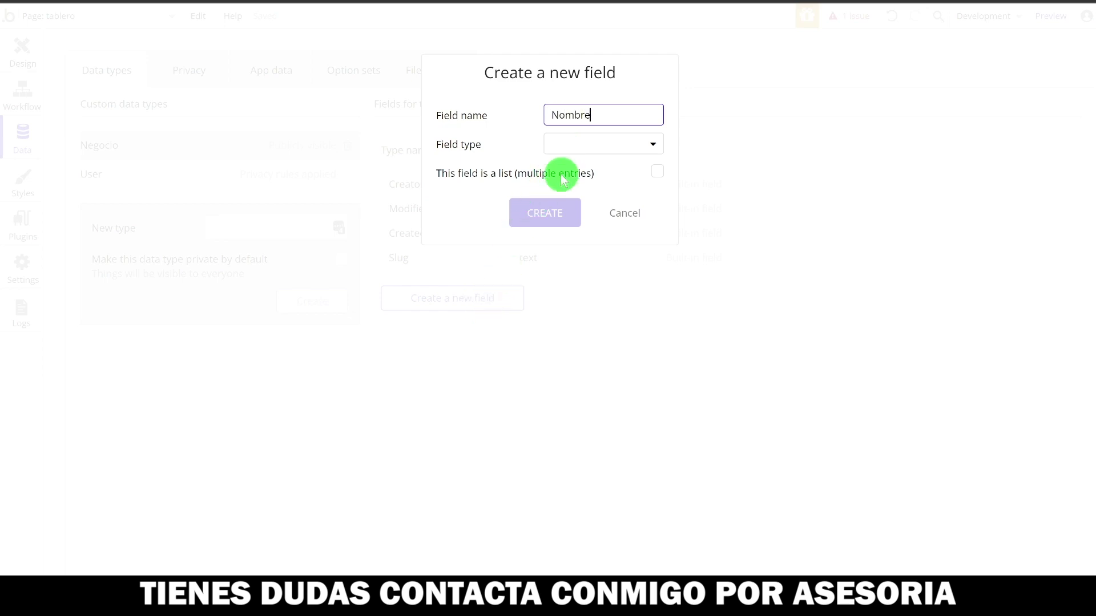
{"action": "left_click", "coordinate": [572, 149]}
{"action": "left_click", "coordinate": [577, 167]}
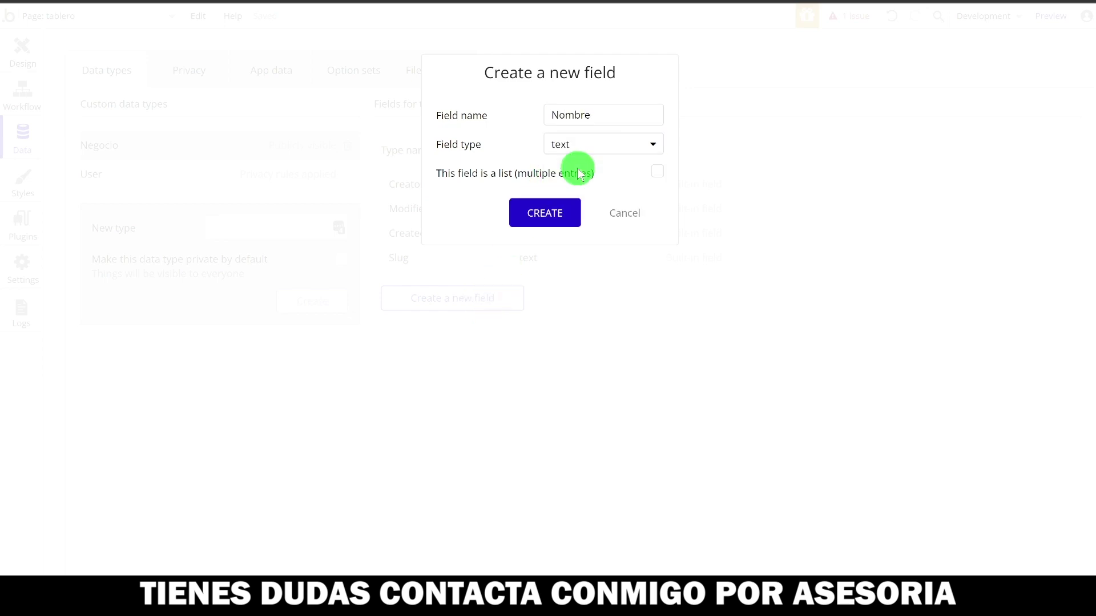
{"action": "left_click", "coordinate": [543, 212]}
{"action": "left_click", "coordinate": [436, 334]}
{"action": "type", "text": "Logo"}
{"action": "left_click", "coordinate": [600, 147]}
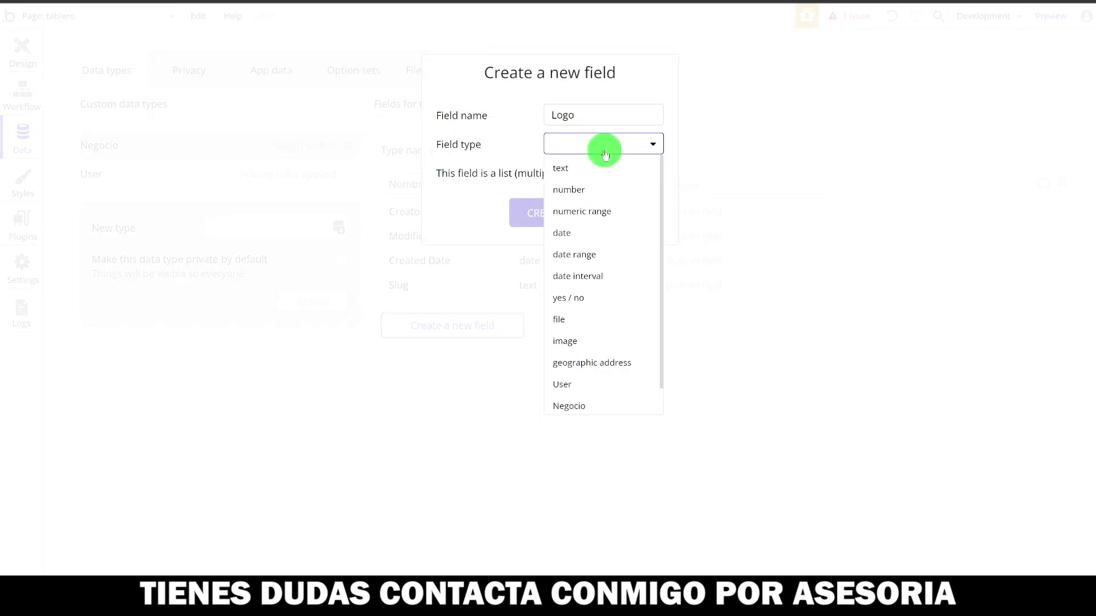
{"action": "left_click", "coordinate": [598, 343]}
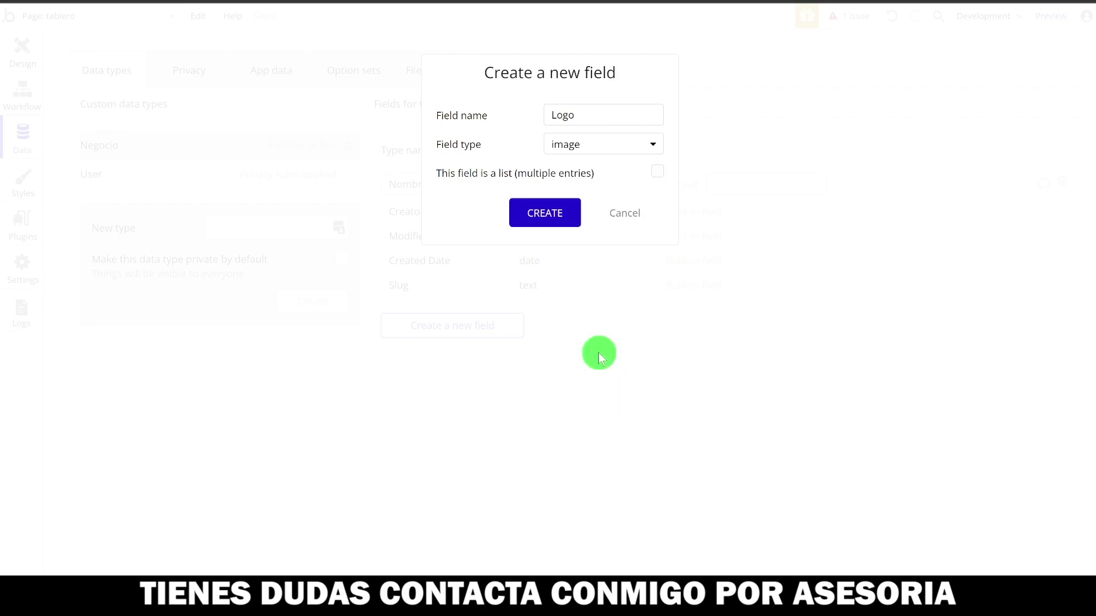
{"action": "left_click", "coordinate": [546, 220]}
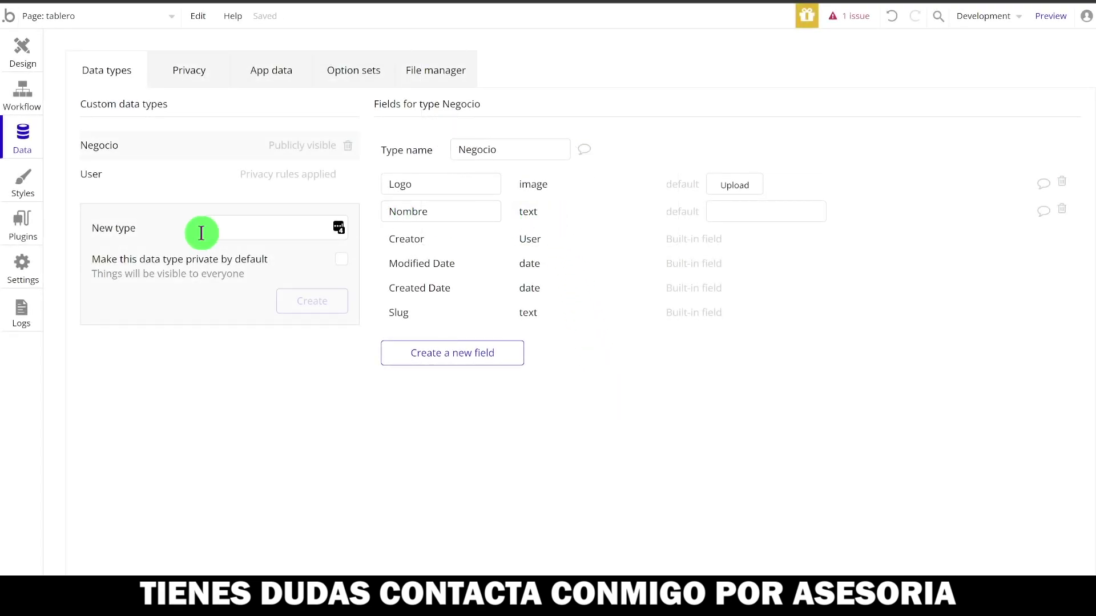
- Add a Negocio field of type Negocio to the User data type
{"action": "left_click", "coordinate": [120, 176]}
{"action": "left_click", "coordinate": [414, 299]}
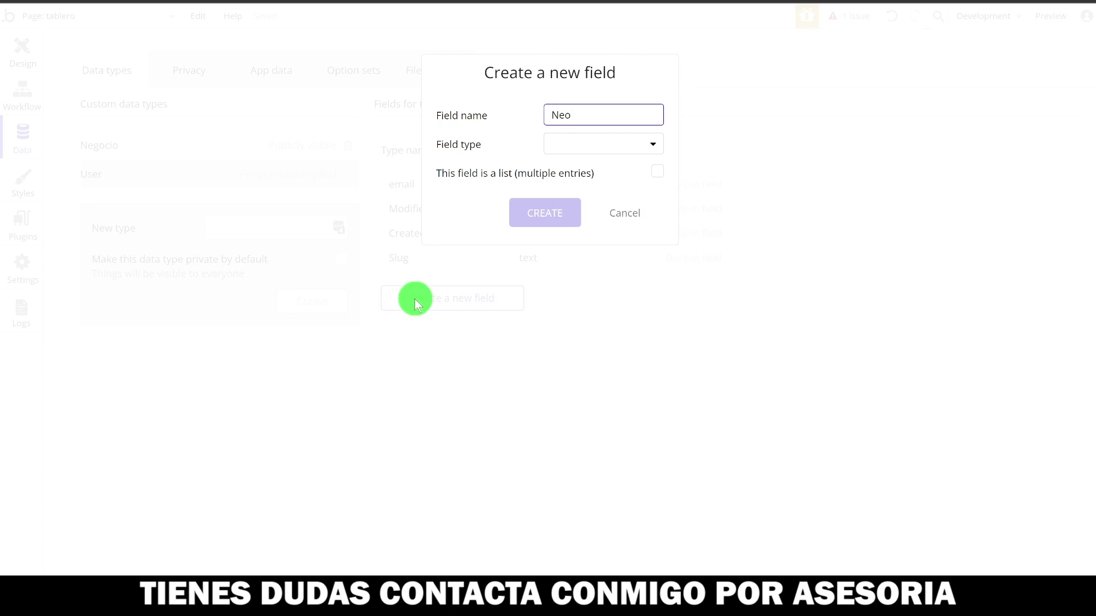
{"action": "left_click", "coordinate": [558, 145]}
{"action": "scroll", "coordinate": [580, 325], "scroll_direction": "down", "scroll_amount": 1}
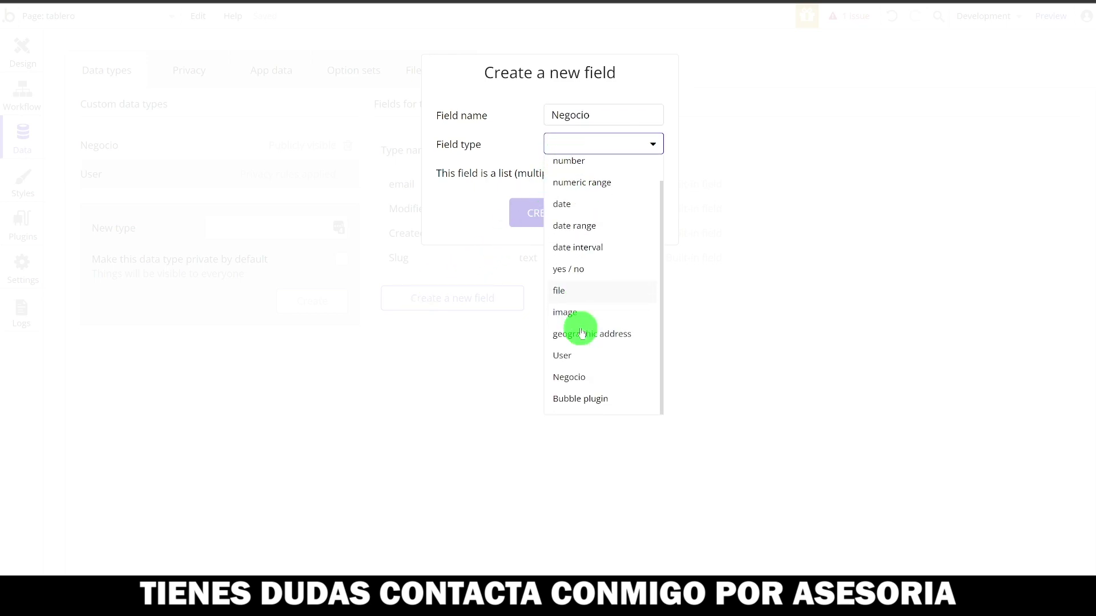
{"action": "left_click", "coordinate": [567, 379]}
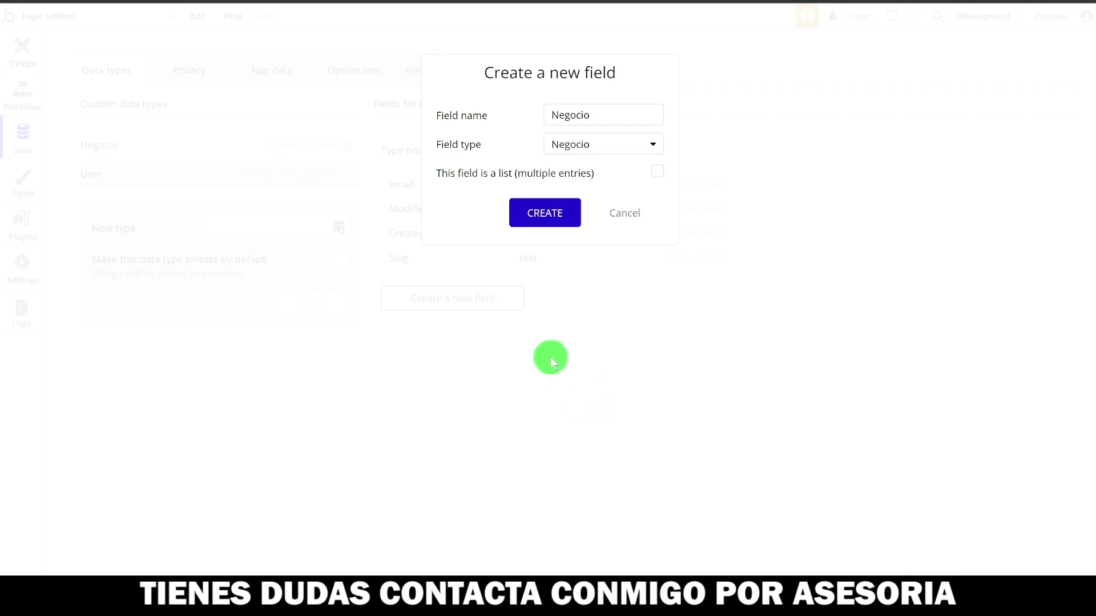
{"action": "left_click", "coordinate": [535, 213]}
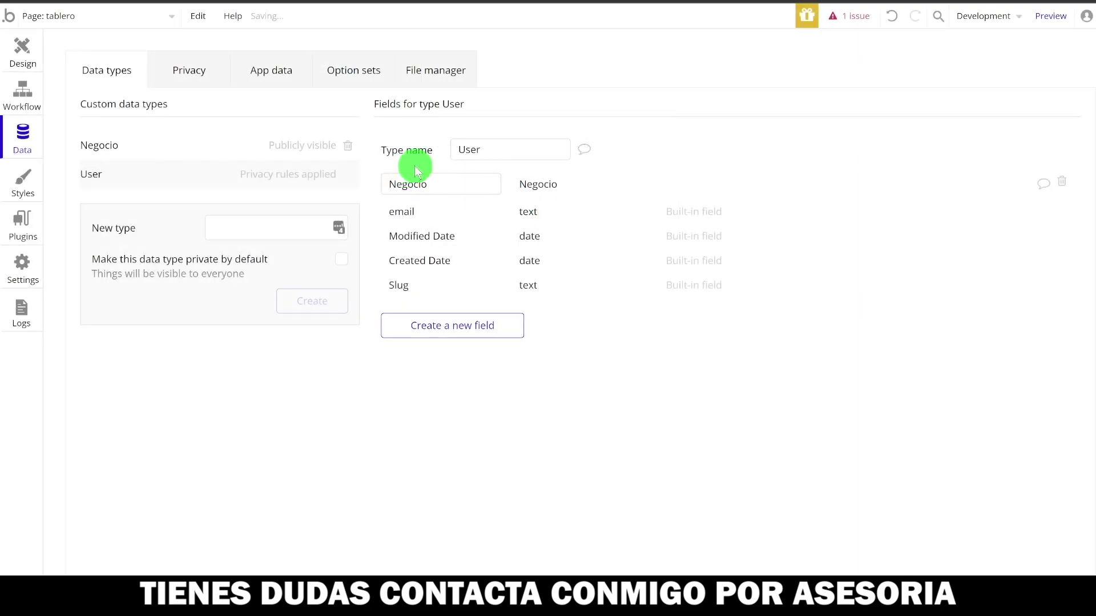
- Check the new Negocio field and the Negocio type's fields, then return to Design
{"action": "mouse_move", "coordinate": [465, 189]}
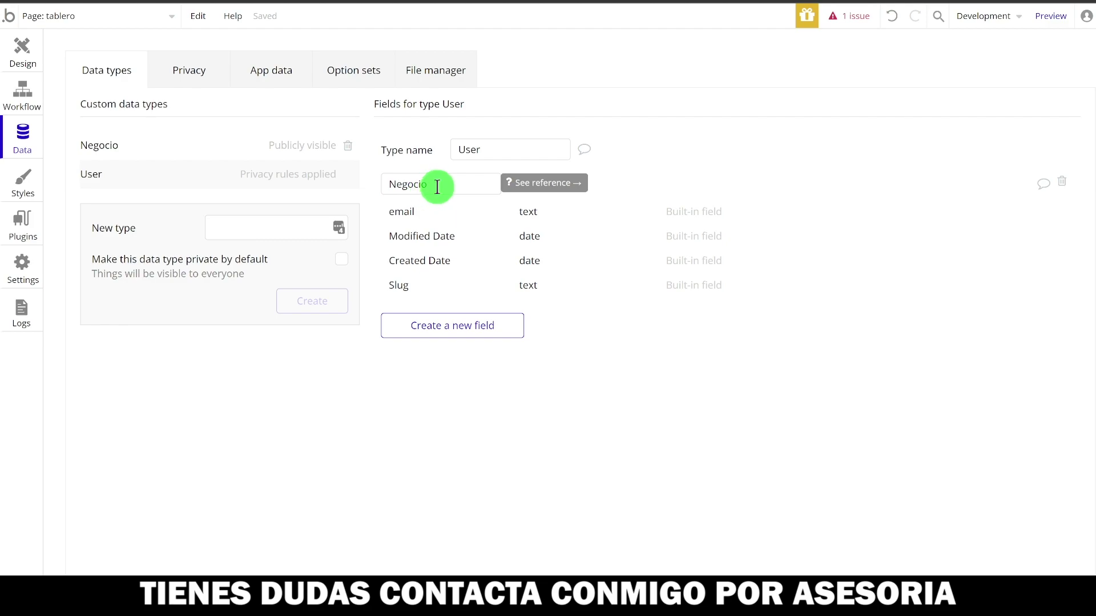
{"action": "left_click", "coordinate": [438, 187]}
{"action": "left_click", "coordinate": [186, 147]}
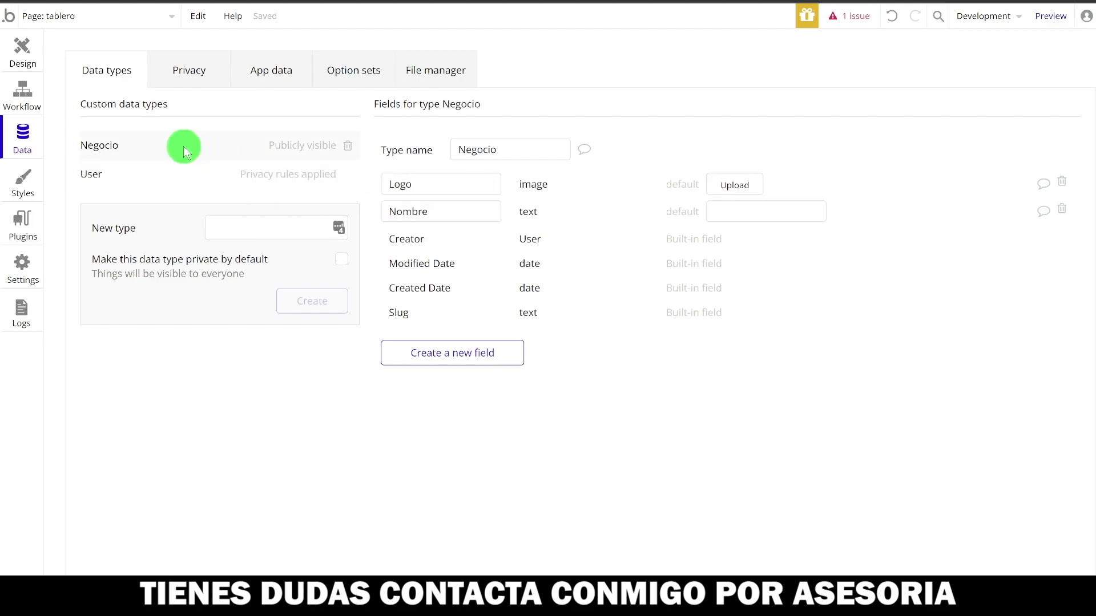
{"action": "left_click", "coordinate": [23, 57]}
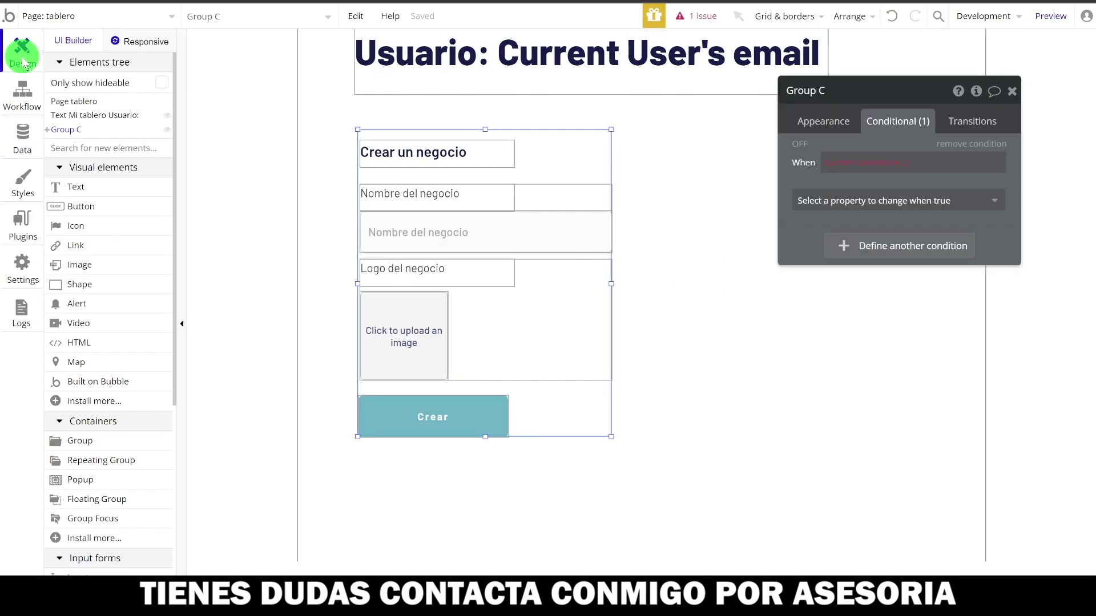
- Review PictureUploader A's appearance settings, then select the Crear button
{"action": "left_click", "coordinate": [410, 337]}
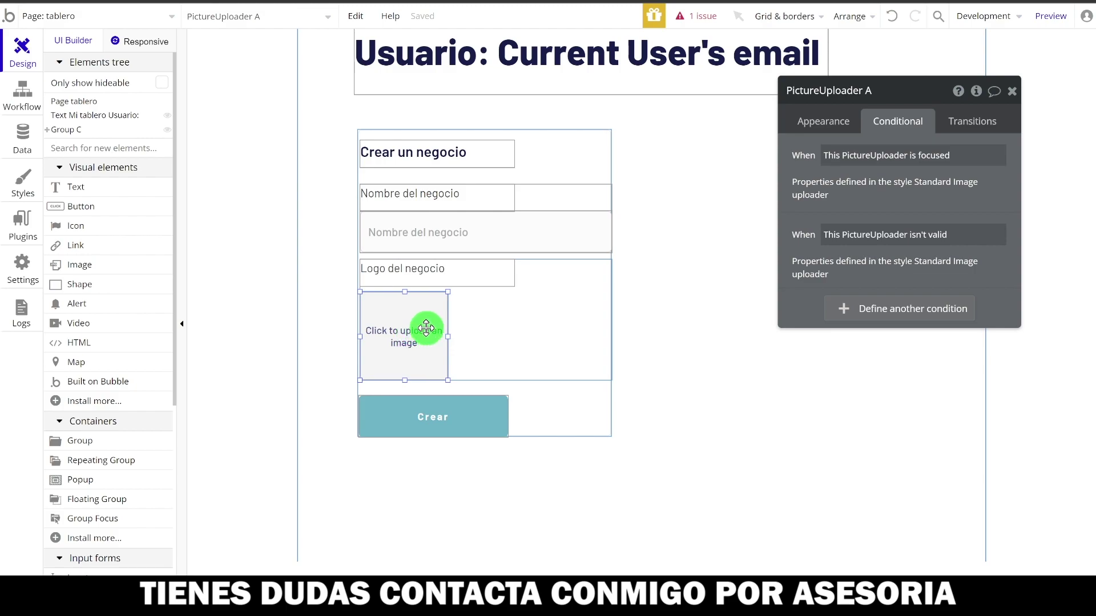
{"action": "left_click", "coordinate": [828, 121]}
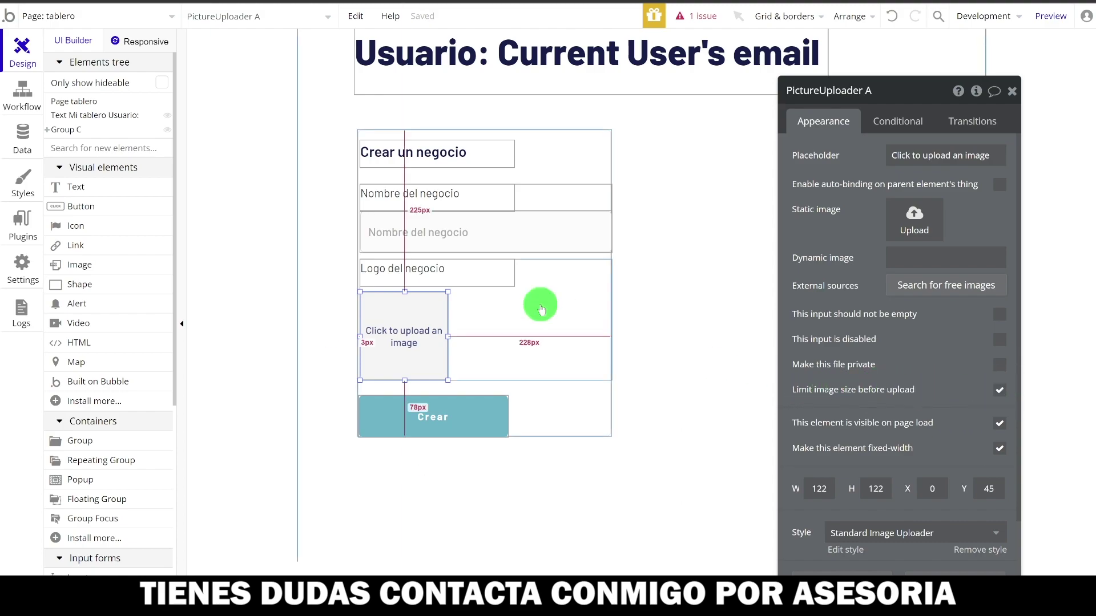
{"action": "left_click", "coordinate": [454, 418]}
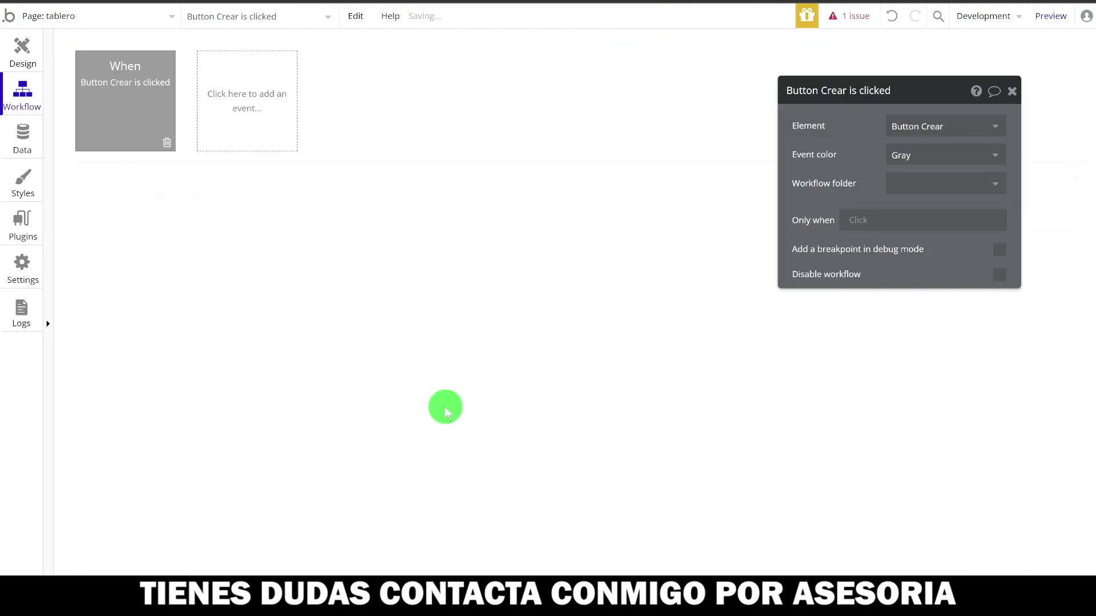
- Add a Create a new thing action of type Negocio to the Crear button's workflow
{"action": "left_click", "coordinate": [114, 85]}
{"action": "left_click", "coordinate": [19, 44]}
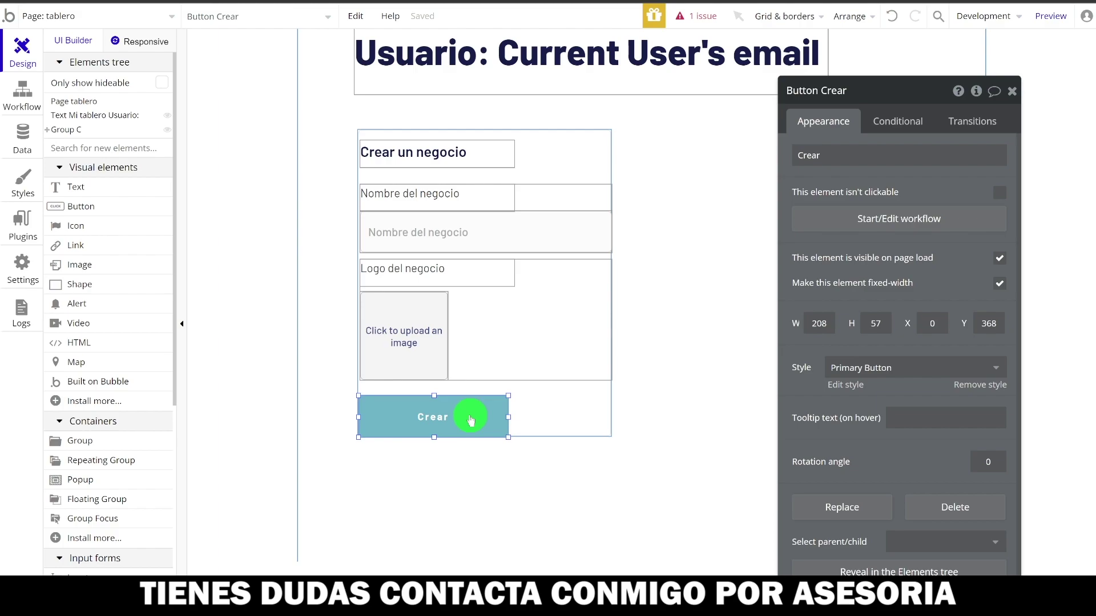
{"action": "left_click", "coordinate": [871, 219]}
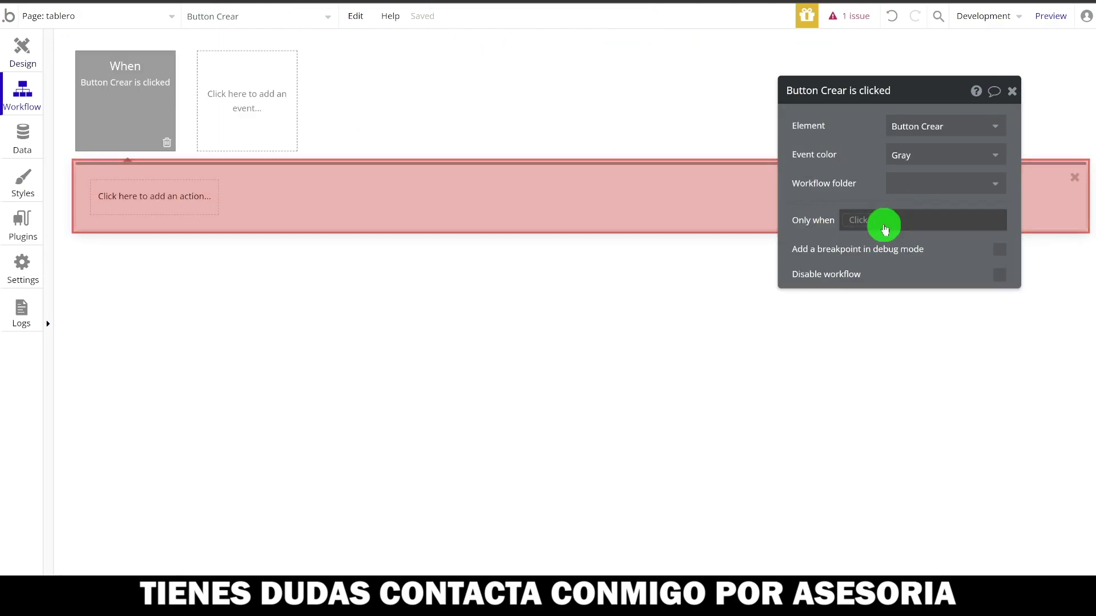
{"action": "left_click", "coordinate": [147, 212]}
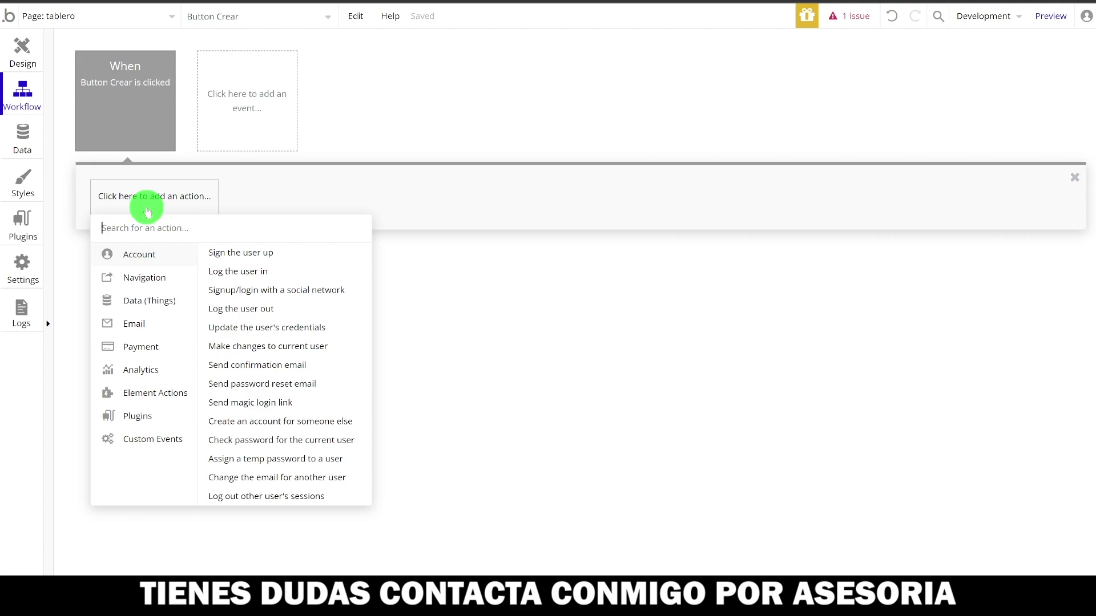
{"action": "type", "text": "cre"}
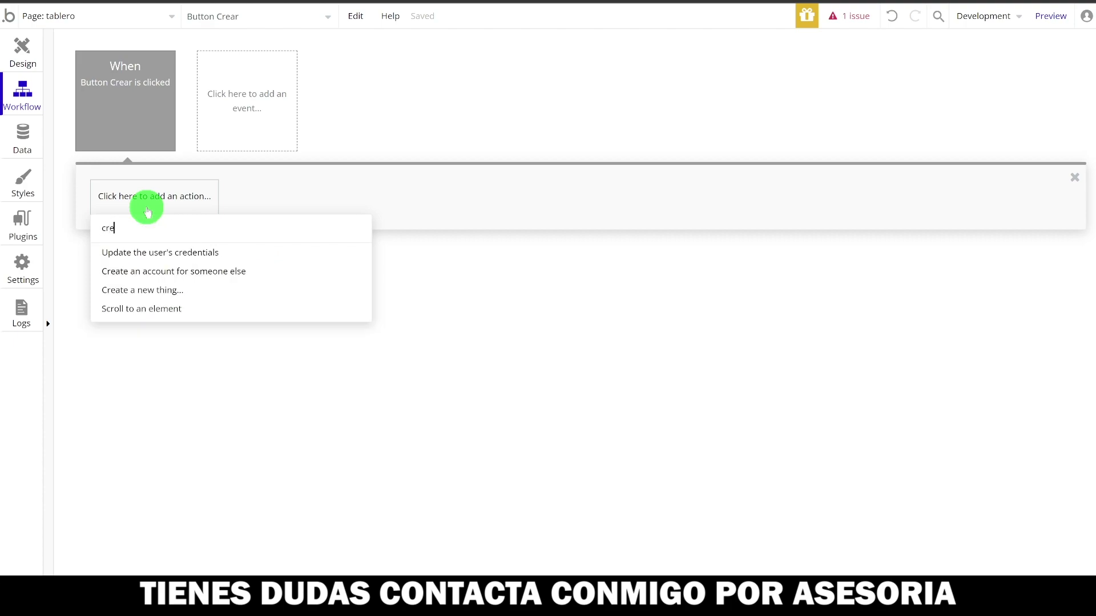
{"action": "key", "text": "BackSpace"}
{"action": "key", "text": "BackSpace"}
{"action": "key", "text": "BackSpace"}
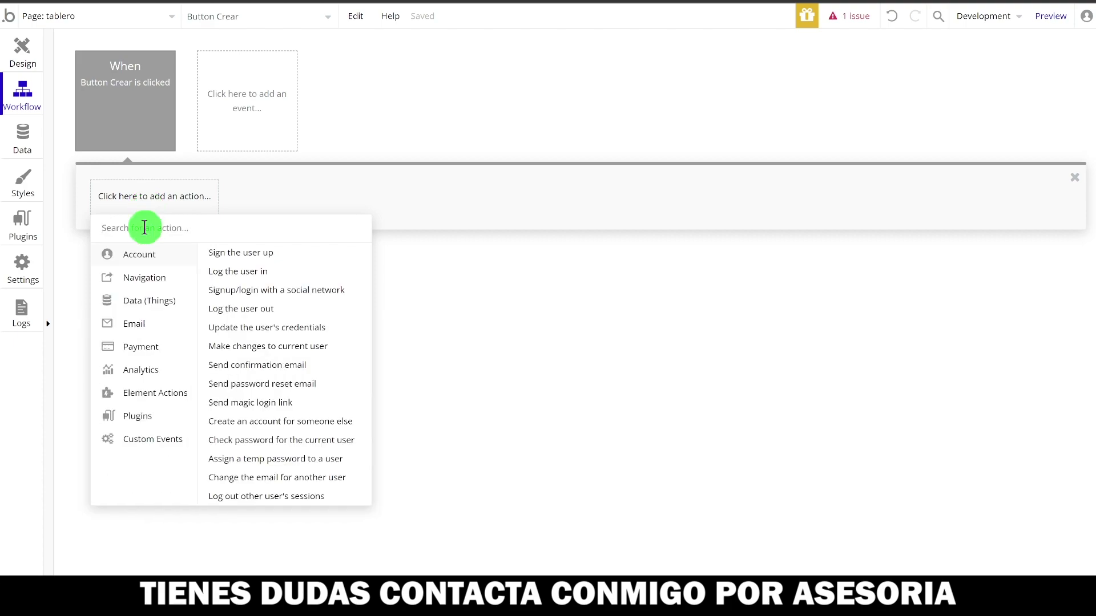
{"action": "mouse_move", "coordinate": [130, 305]}
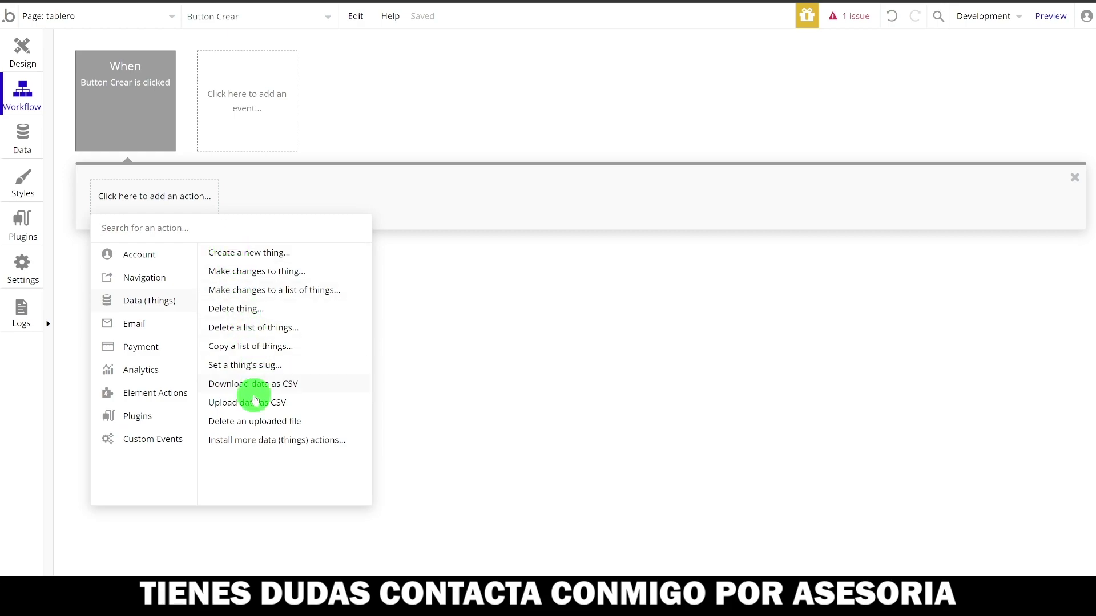
{"action": "left_click", "coordinate": [257, 253]}
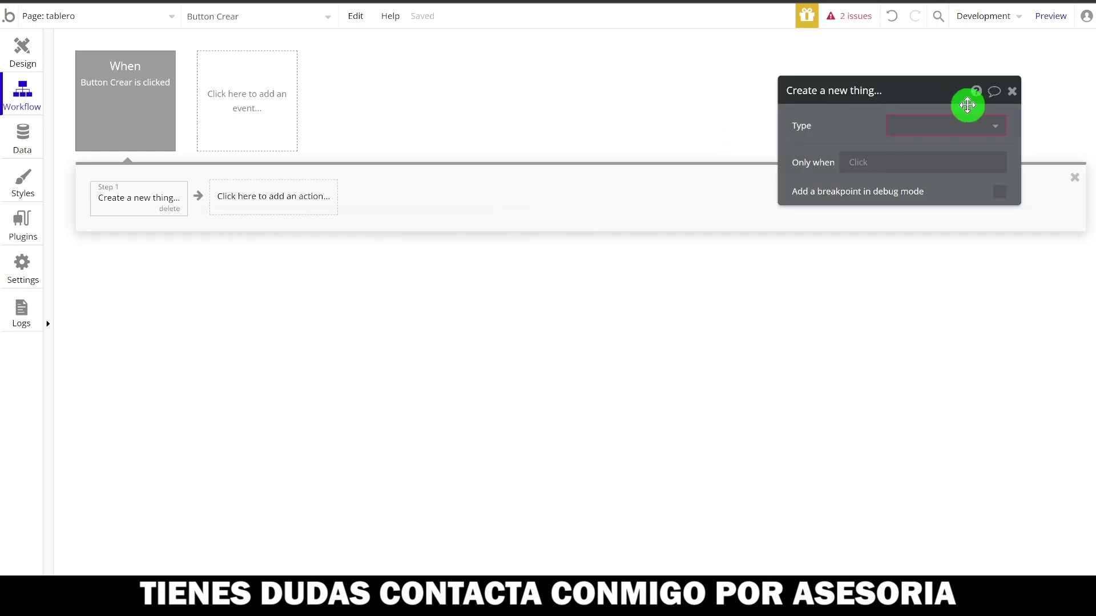
{"action": "left_click", "coordinate": [946, 129]}
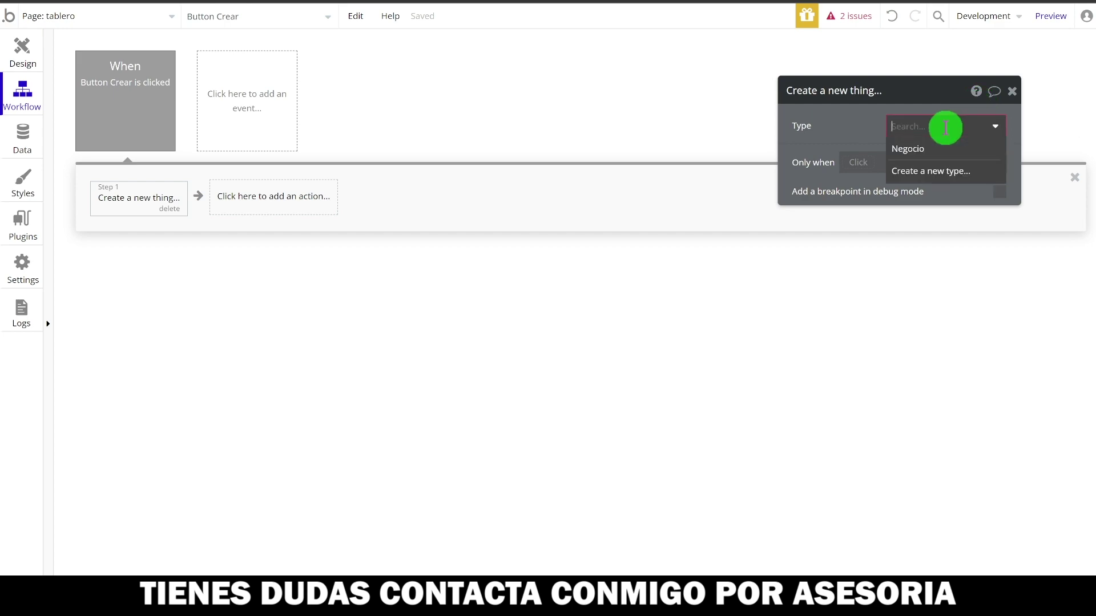
{"action": "left_click", "coordinate": [908, 149]}
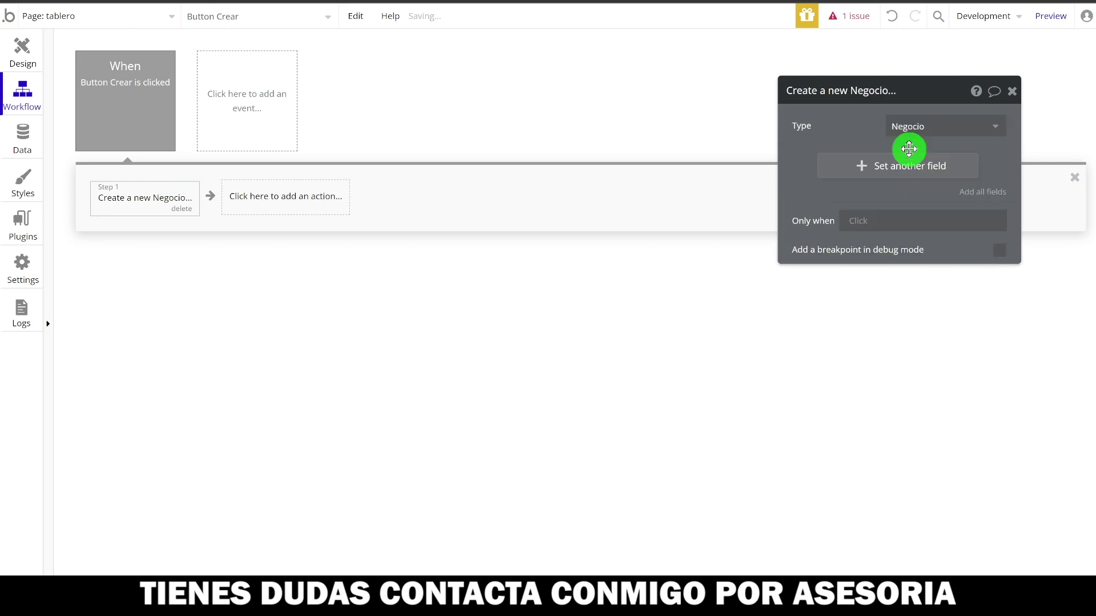
- Add the Negocio fields and set Logo to PictureUploader A's value
{"action": "left_click", "coordinate": [976, 194]}
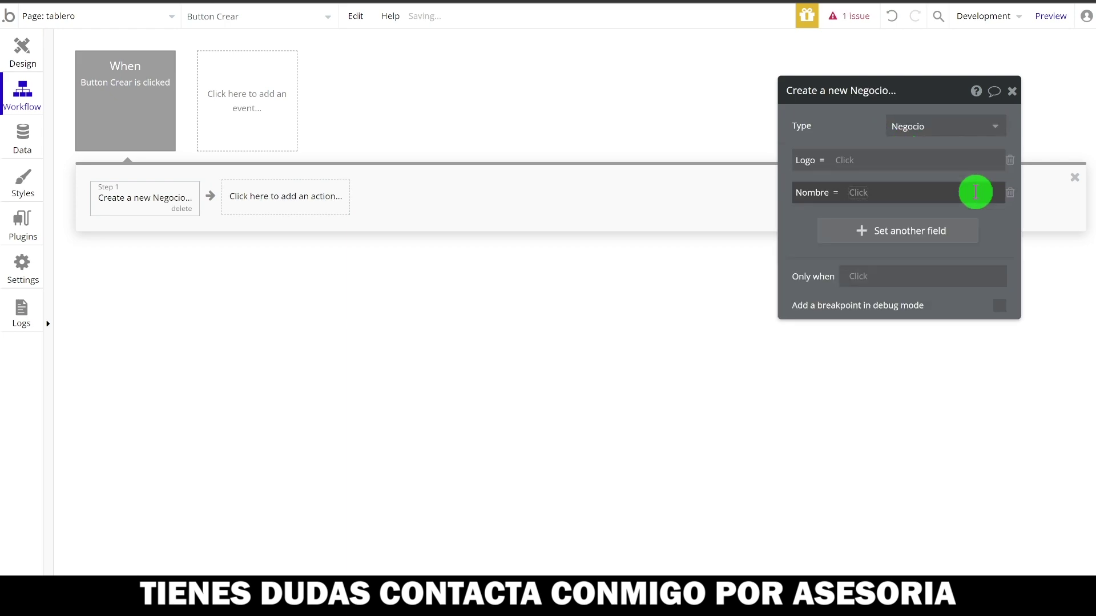
{"action": "left_click", "coordinate": [840, 160]}
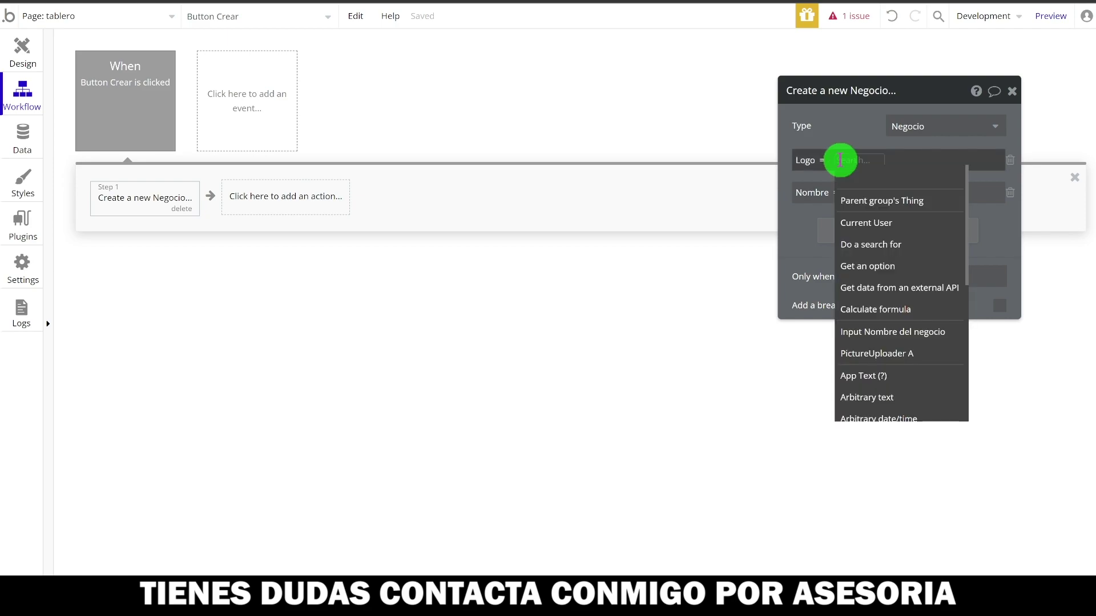
{"action": "mouse_move", "coordinate": [878, 355]}
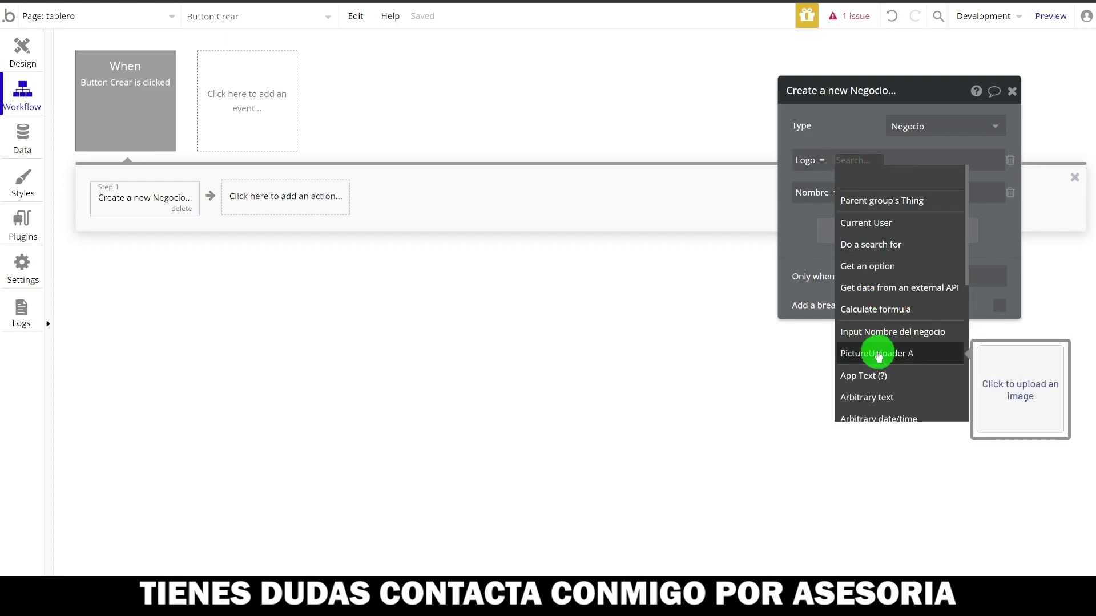
{"action": "left_click", "coordinate": [878, 355]}
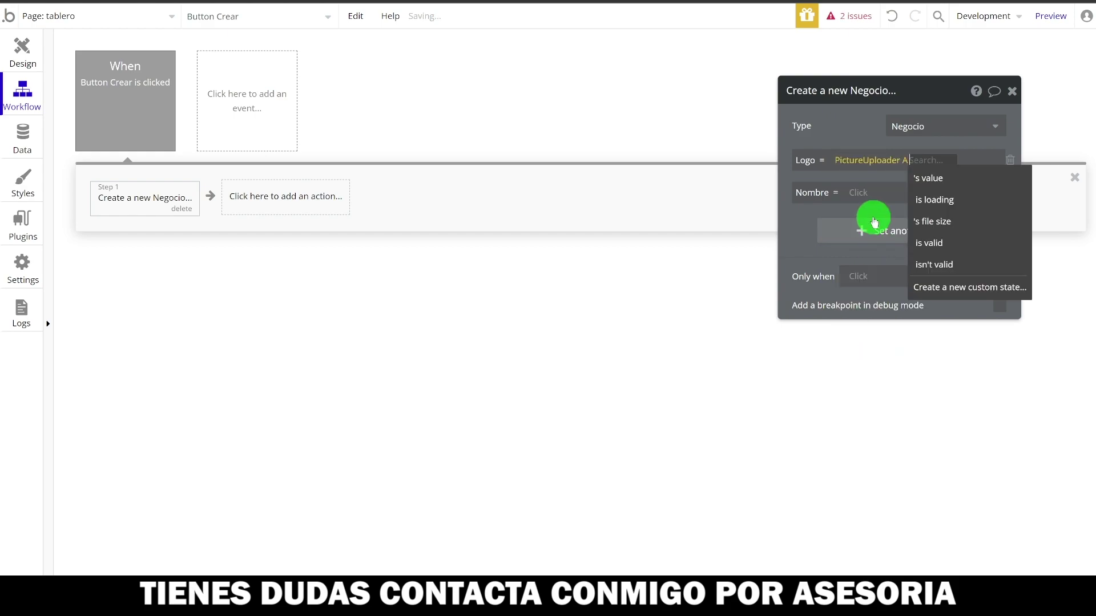
{"action": "left_click", "coordinate": [936, 175]}
- Set Nombre to the Input Nombre del negocio's value
{"action": "left_click", "coordinate": [852, 191]}
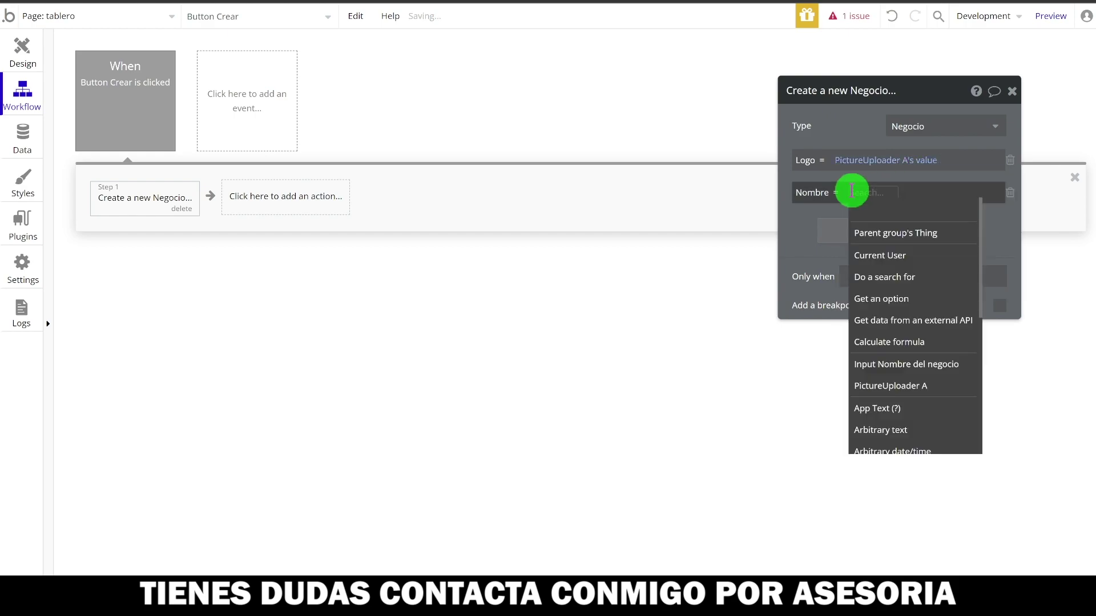
{"action": "mouse_move", "coordinate": [869, 368]}
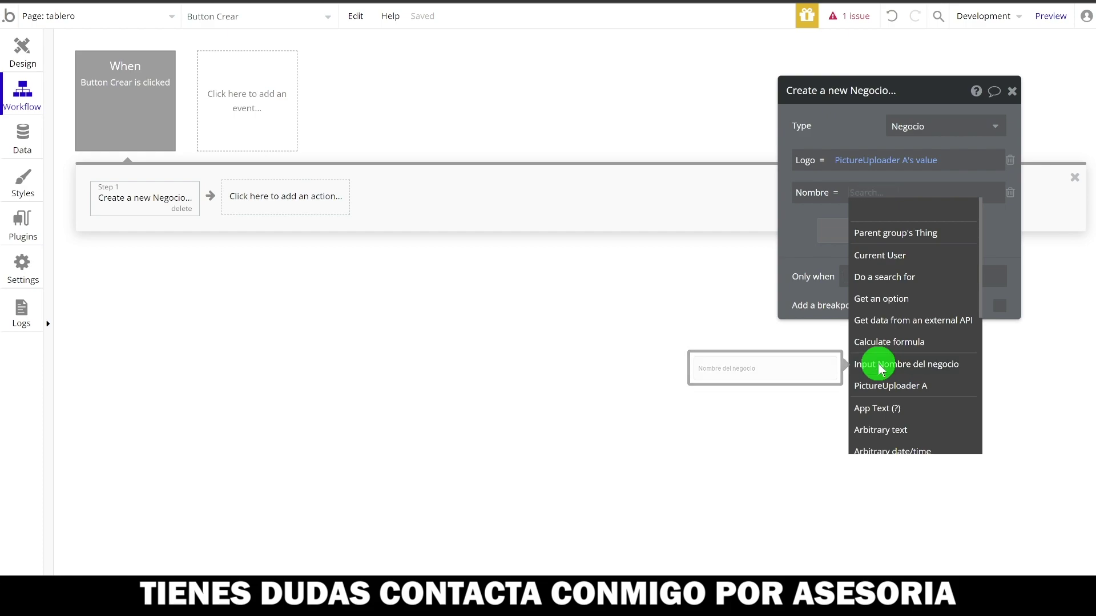
{"action": "left_click", "coordinate": [880, 369]}
{"action": "left_click", "coordinate": [982, 212]}
{"action": "left_click", "coordinate": [797, 242]}
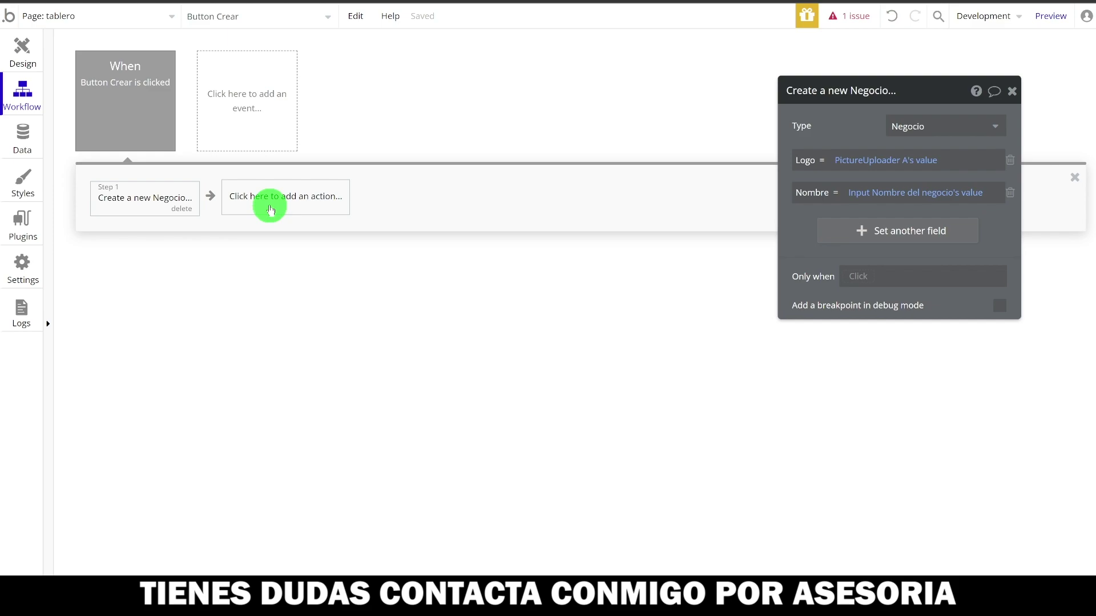
{"action": "left_click", "coordinate": [271, 210]}
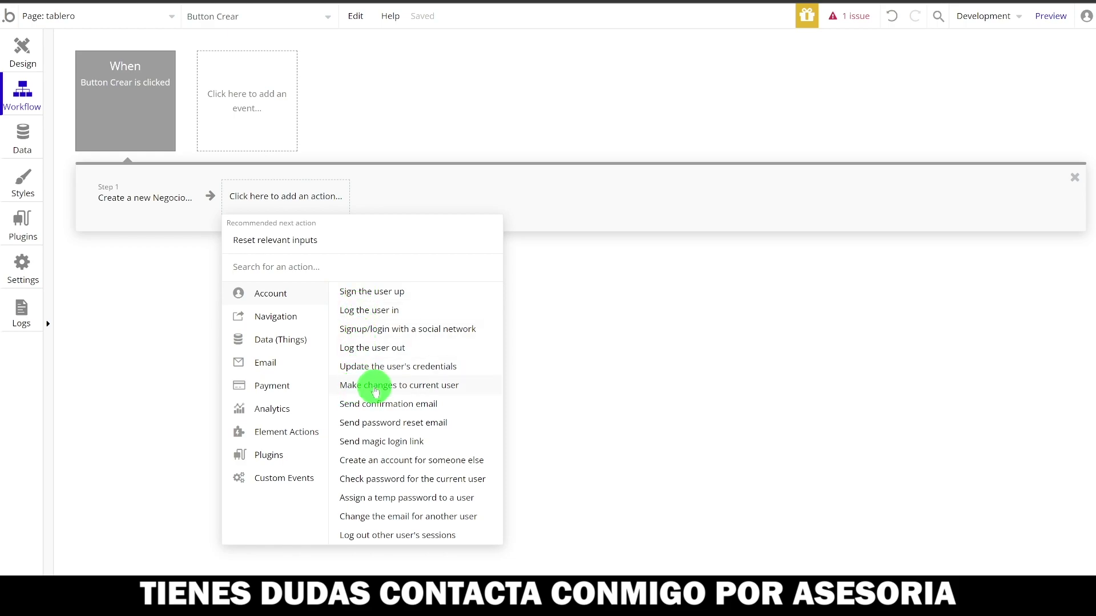
- Add Make changes to current user, setting Negocio to Result of step 1
{"action": "left_click", "coordinate": [392, 386]}
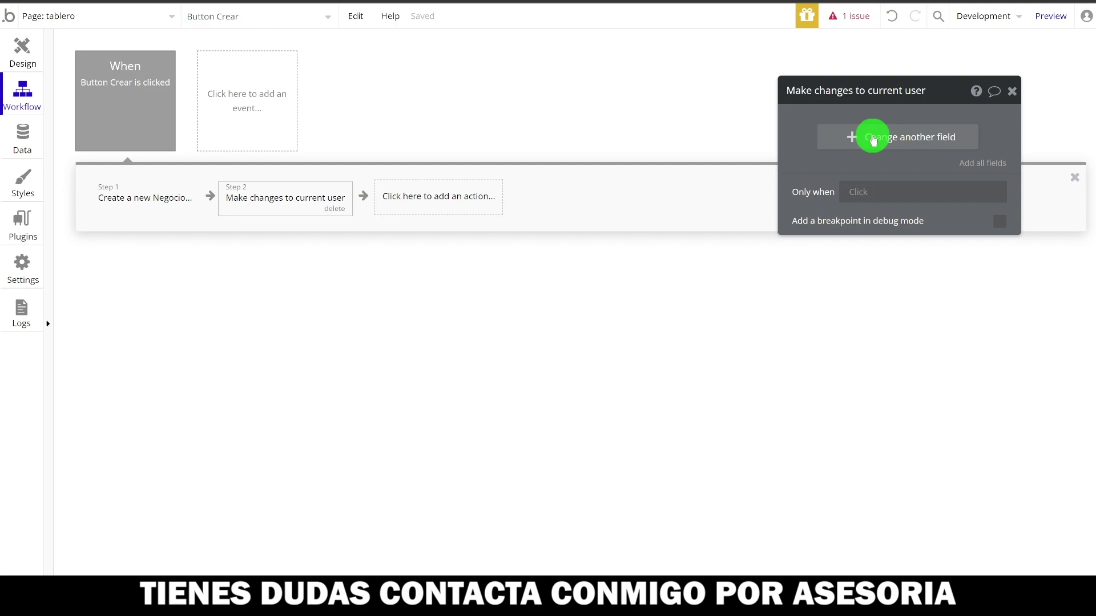
{"action": "left_click", "coordinate": [873, 138]}
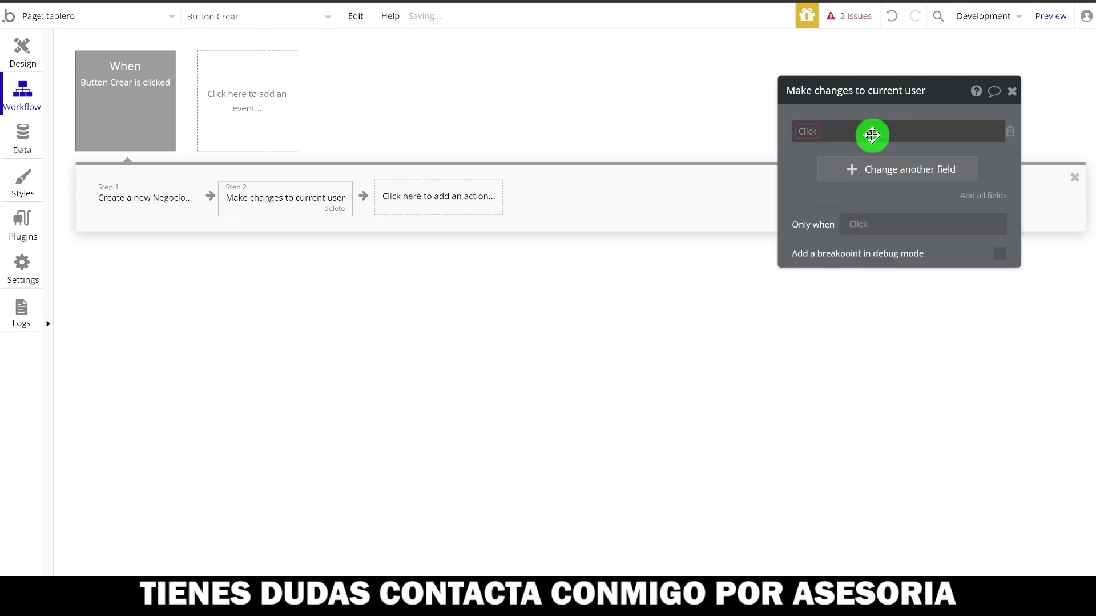
{"action": "left_click", "coordinate": [799, 131]}
{"action": "left_click", "coordinate": [818, 149]}
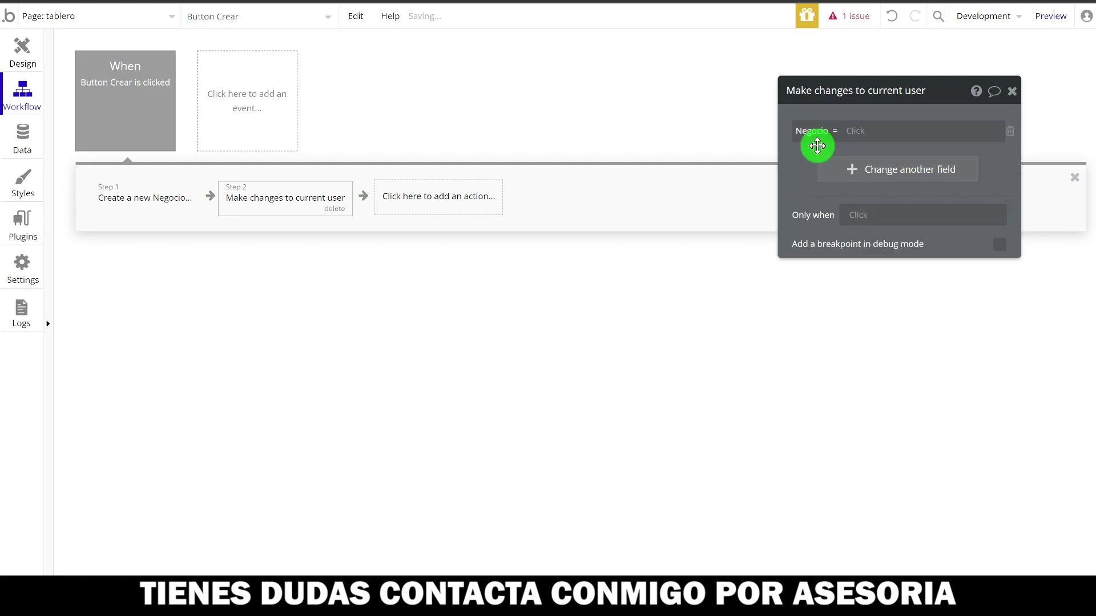
{"action": "left_click", "coordinate": [860, 132]}
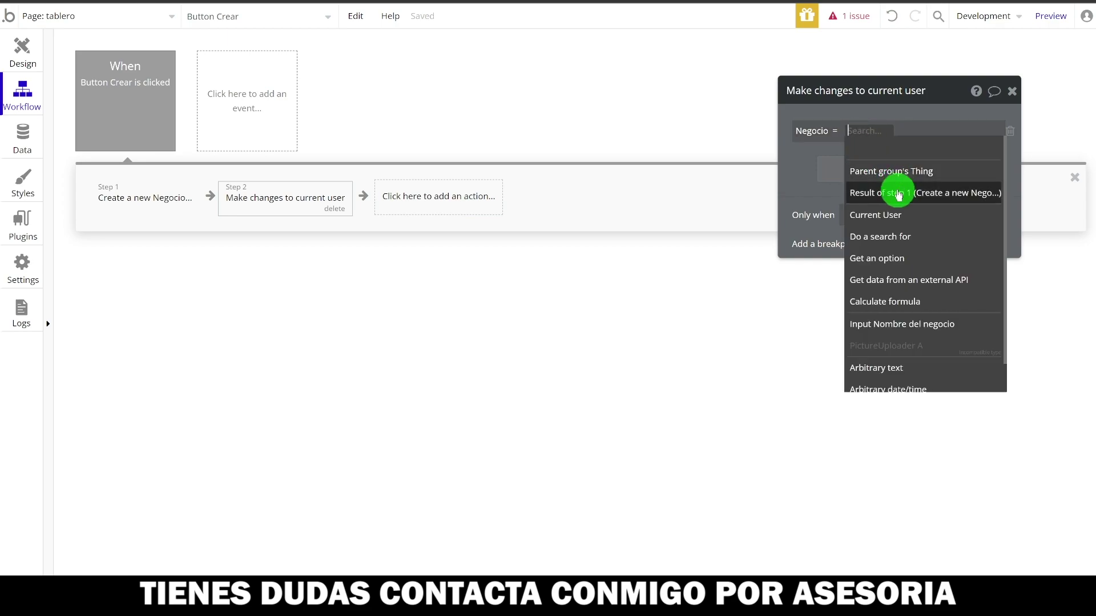
{"action": "left_click", "coordinate": [940, 193]}
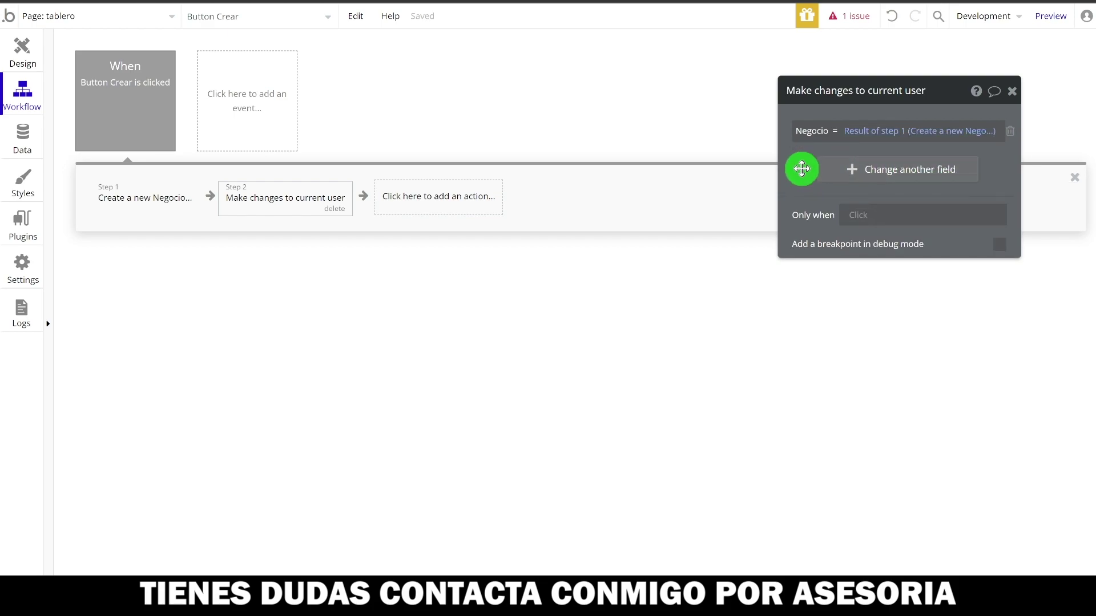
{"action": "left_click", "coordinate": [457, 196]}
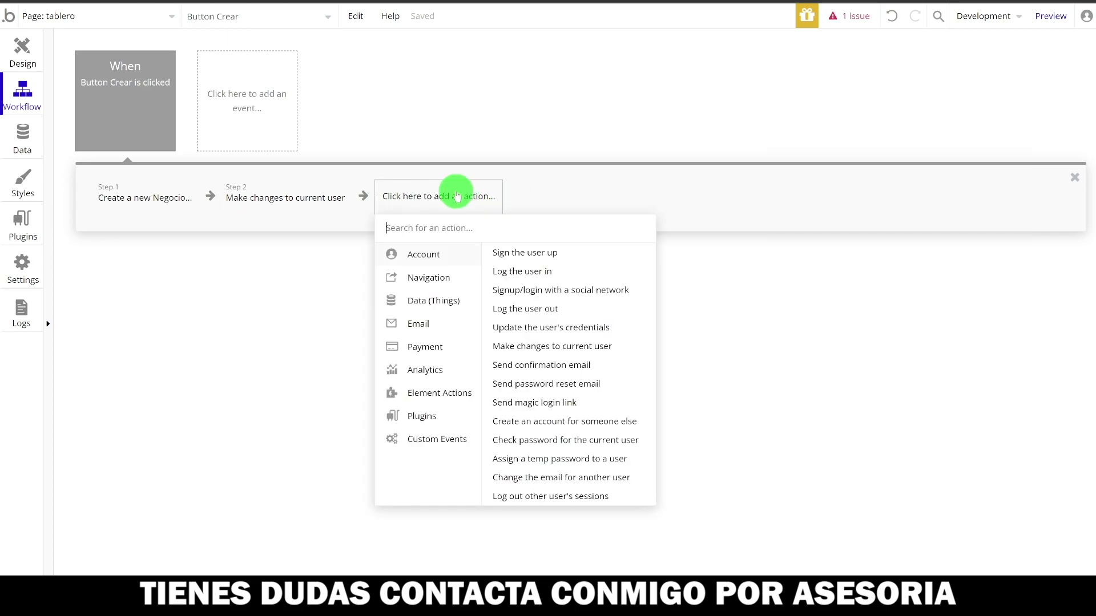
- Add a Hide an element action and rename Group C to Group Crear negocio
{"action": "type", "text": "hide"}
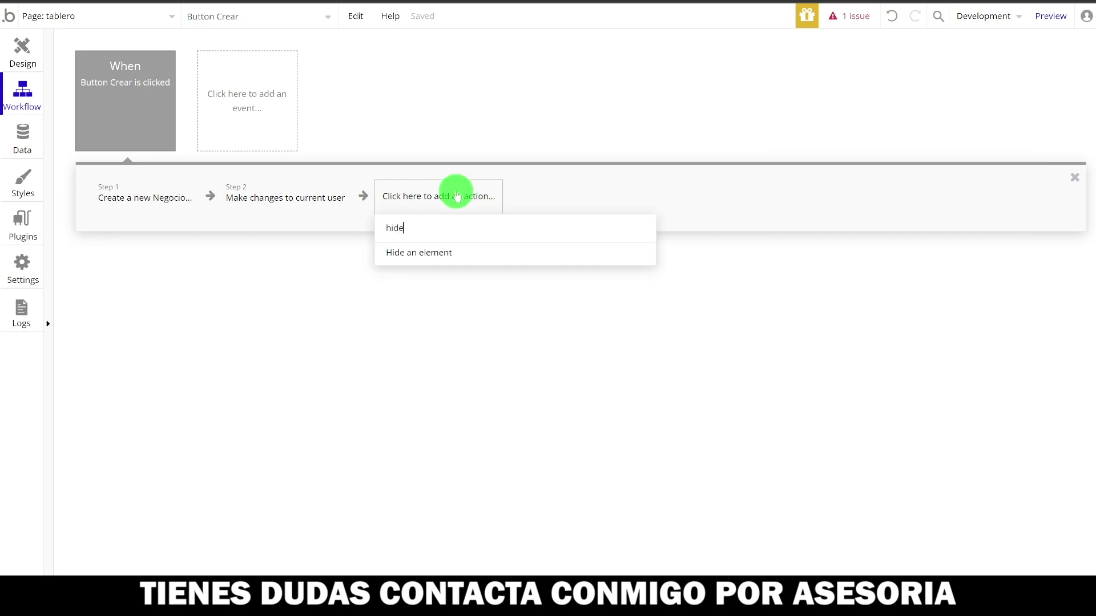
{"action": "left_click", "coordinate": [455, 250]}
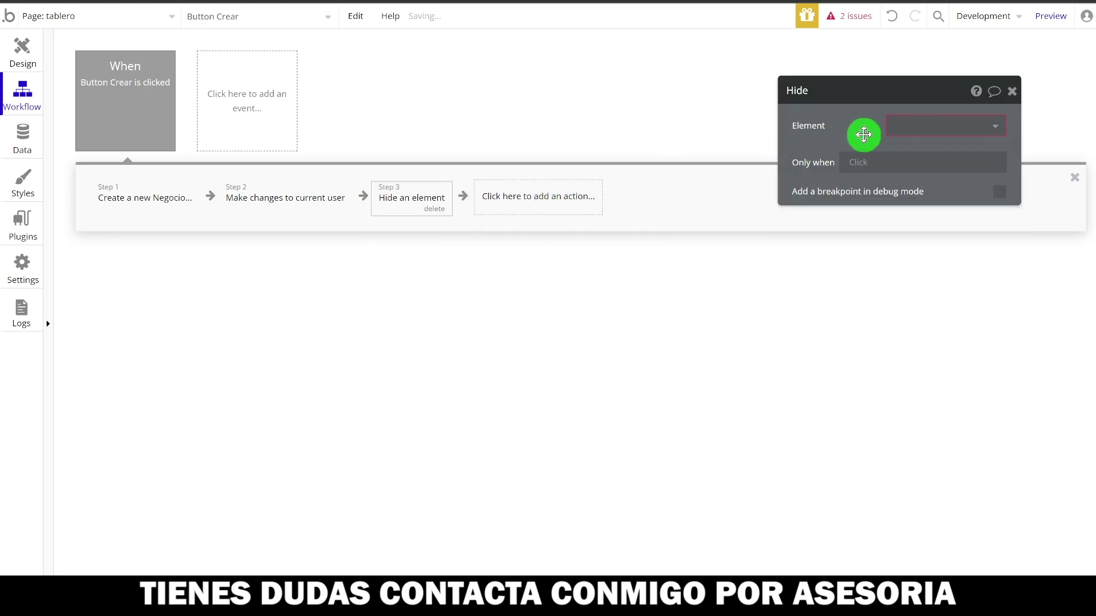
{"action": "left_click", "coordinate": [21, 46]}
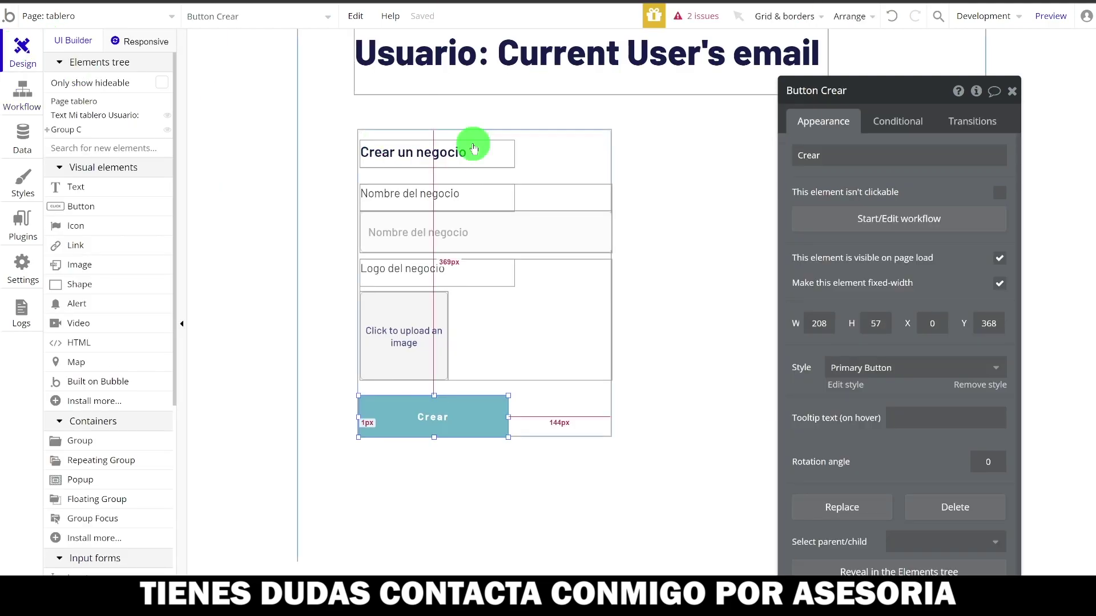
{"action": "left_click", "coordinate": [577, 166]}
{"action": "left_click", "coordinate": [863, 96]}
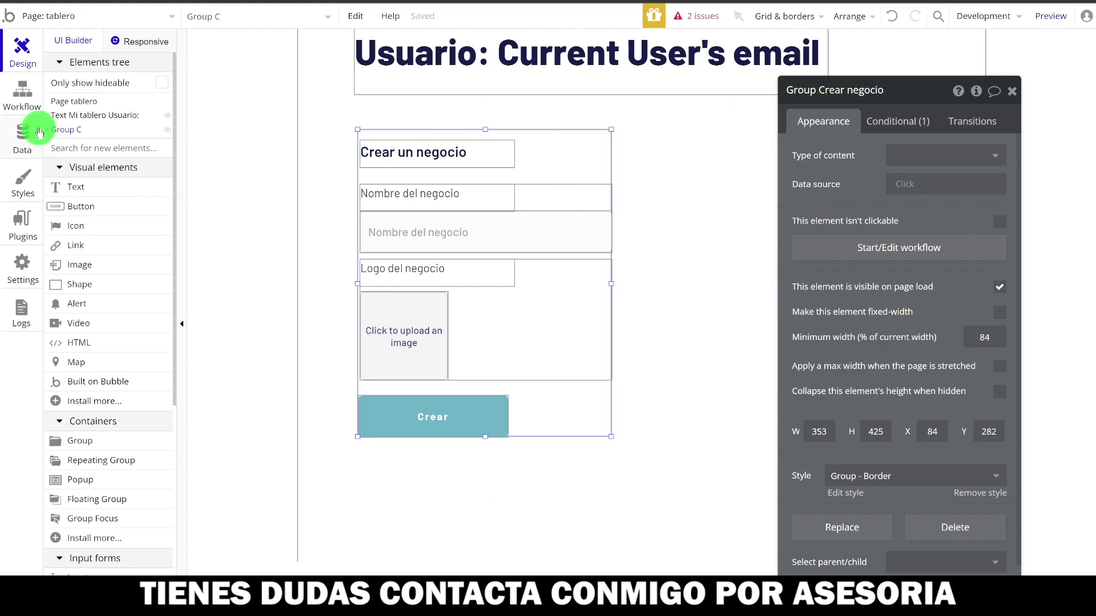
- Set the hide step's element to Group Crear negocio
{"action": "left_click", "coordinate": [21, 105]}
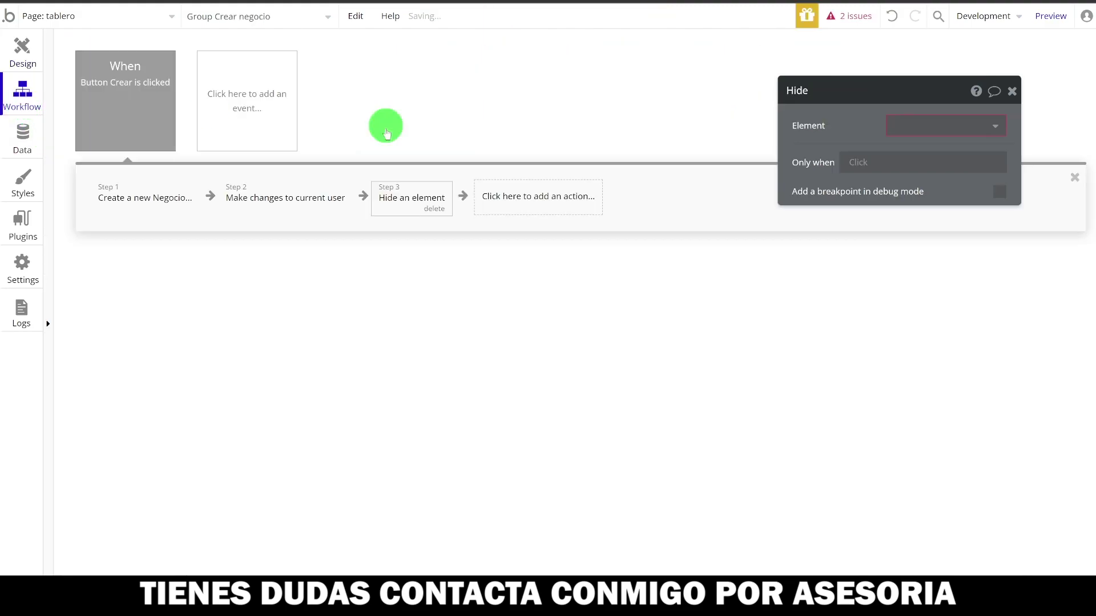
{"action": "left_click", "coordinate": [930, 130]}
{"action": "type", "text": "crea"}
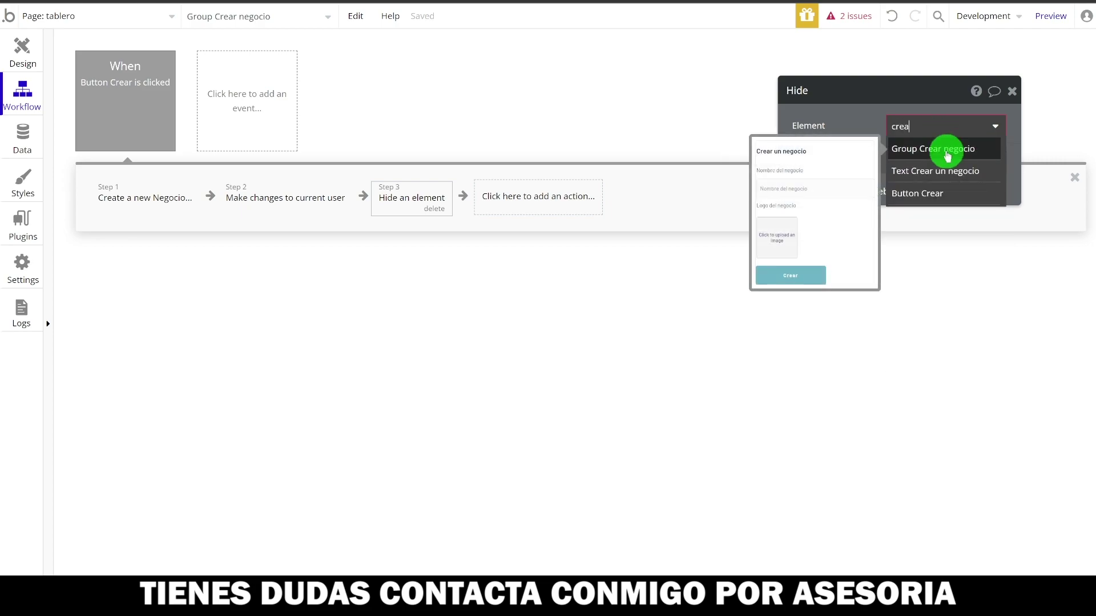
{"action": "left_click", "coordinate": [947, 151]}
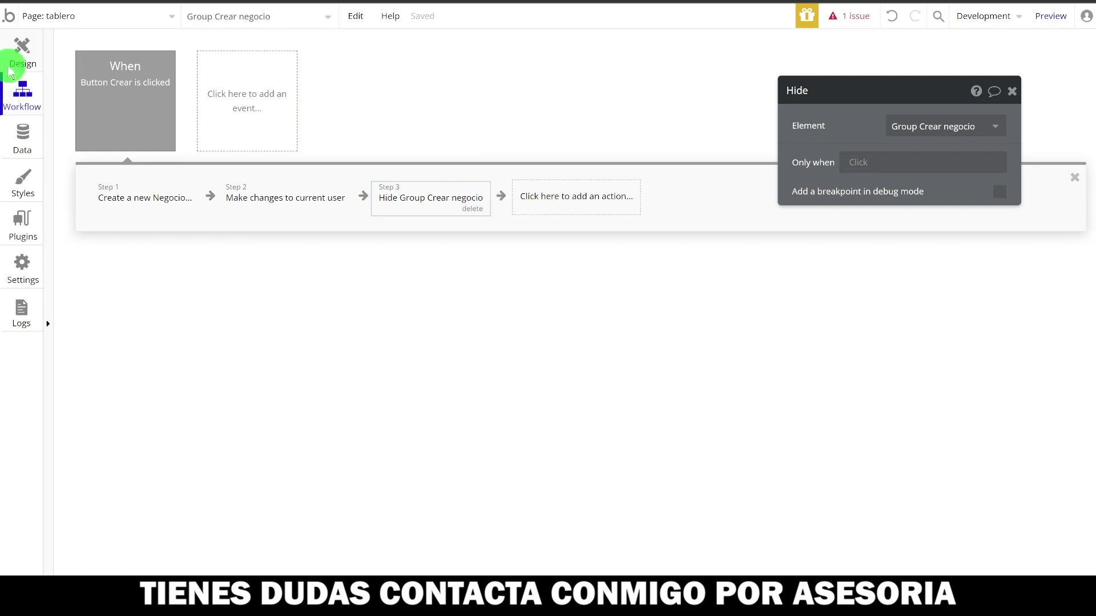
{"action": "left_click", "coordinate": [18, 55]}
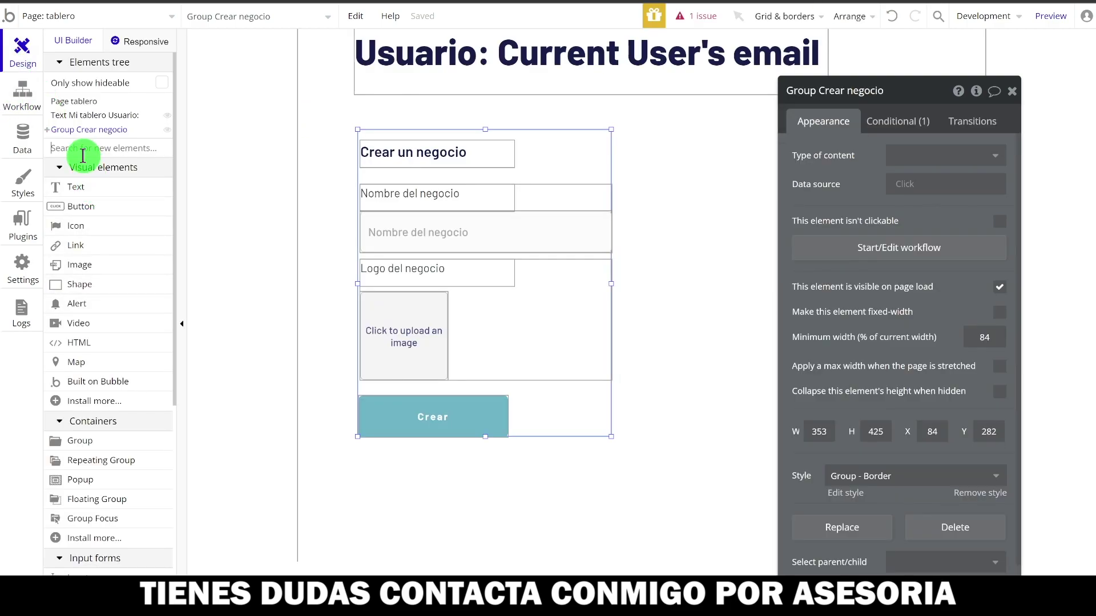
- Place a 573×50 Alert with its '...edit me...' text cleared, then begin a fourth workflow action
{"action": "type", "text": "al"}
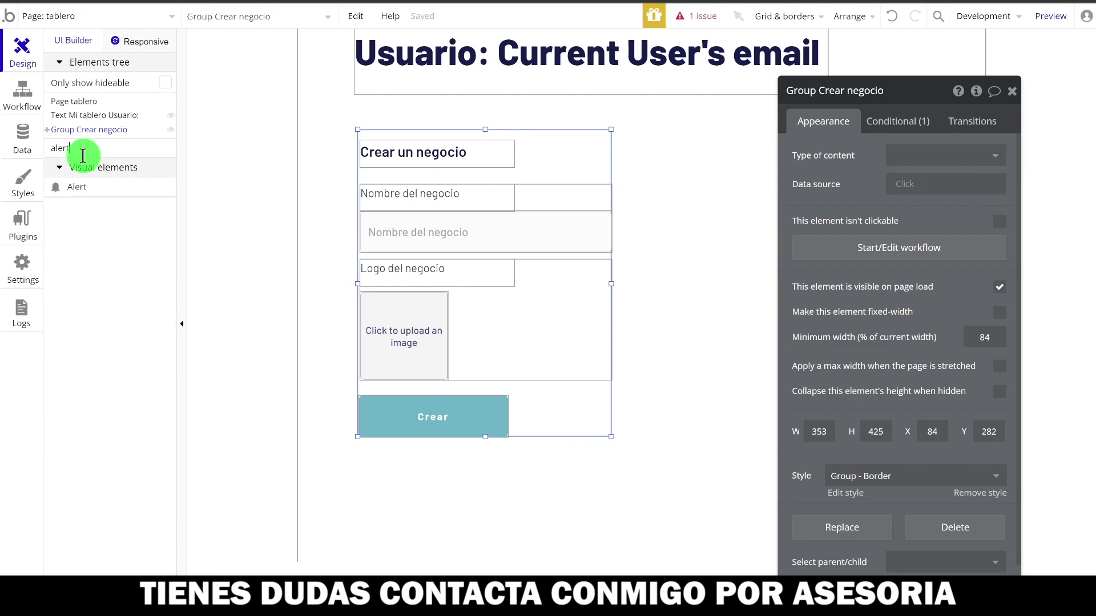
{"action": "type", "text": "ert"}
{"action": "left_click", "coordinate": [91, 186]}
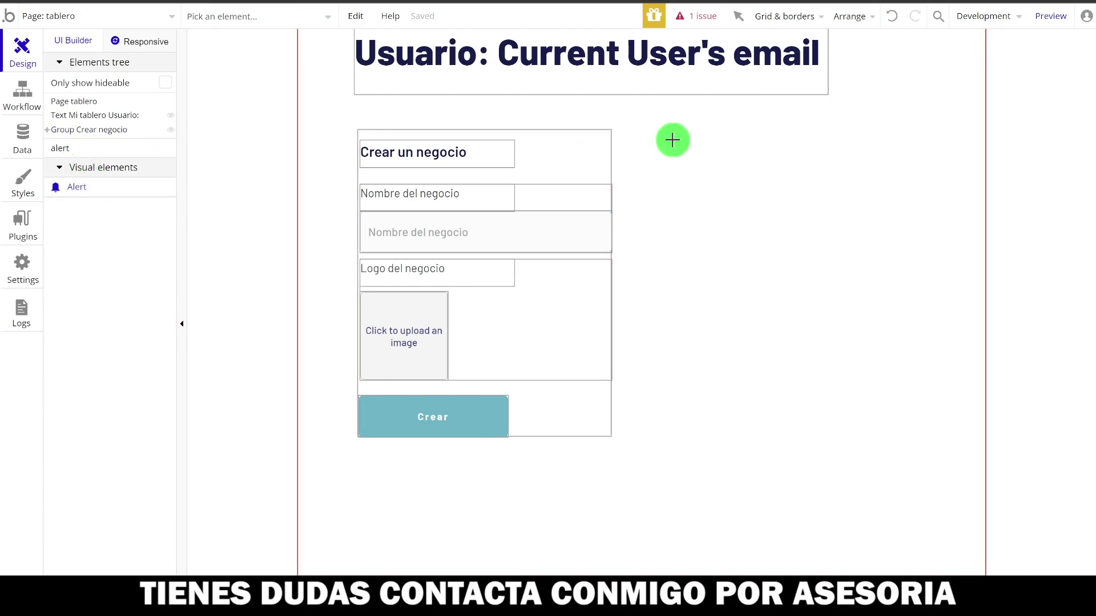
{"action": "left_click_drag", "start_coordinate": [489, 103], "coordinate": [894, 141]}
{"action": "left_click_drag", "start_coordinate": [680, 117], "coordinate": [672, 122]}
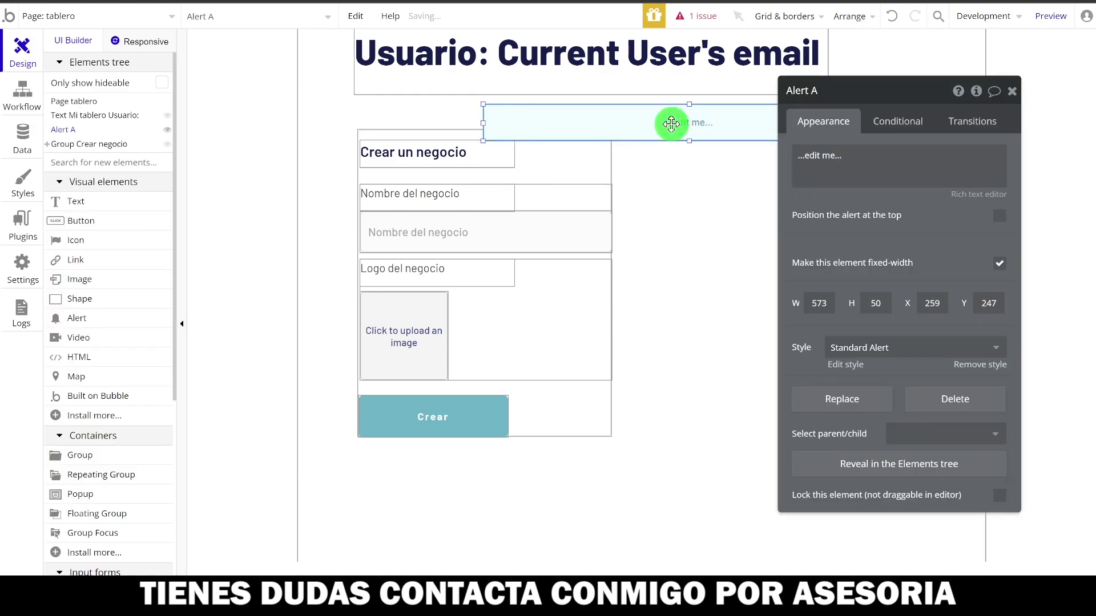
{"action": "left_click", "coordinate": [844, 155]}
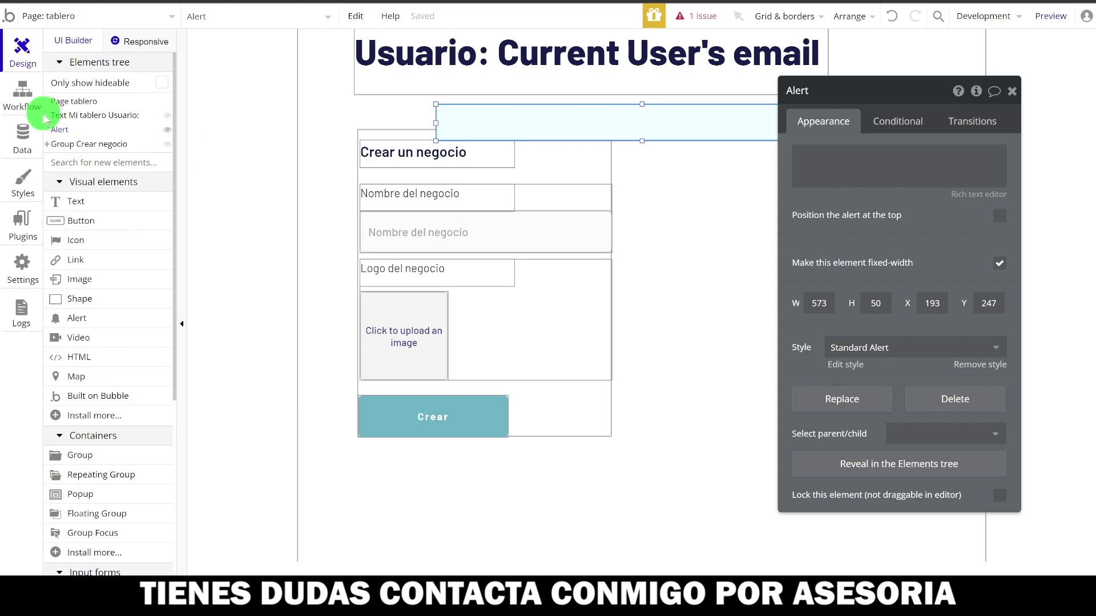
{"action": "left_click", "coordinate": [23, 109]}
{"action": "left_click", "coordinate": [569, 203]}
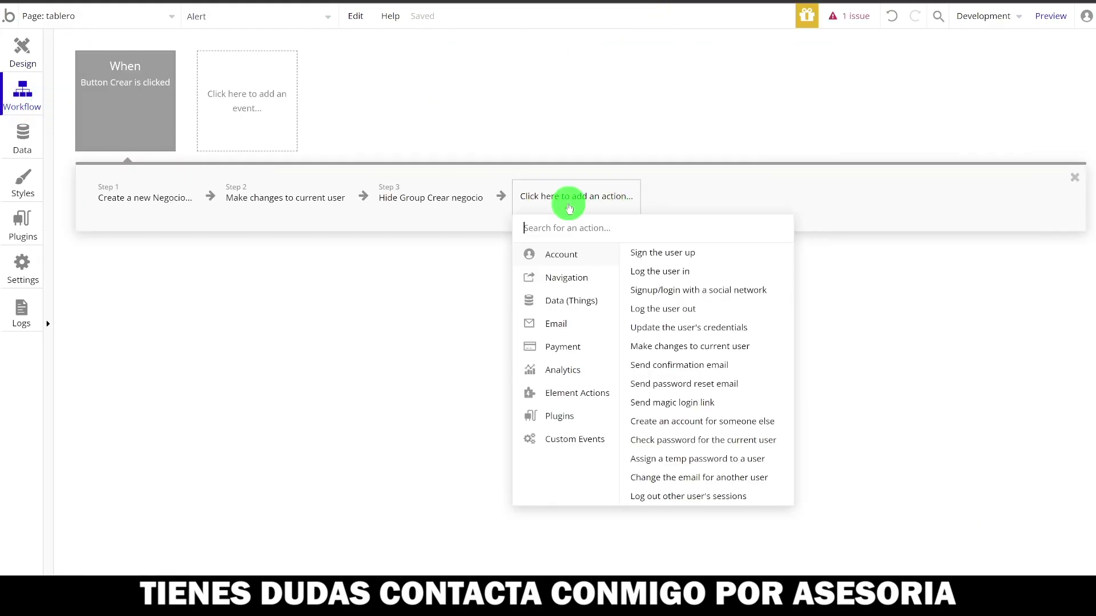
- Add Step 4 showing the Alert with the custom message 'Negocio creado'
{"action": "mouse_move", "coordinate": [574, 394]}
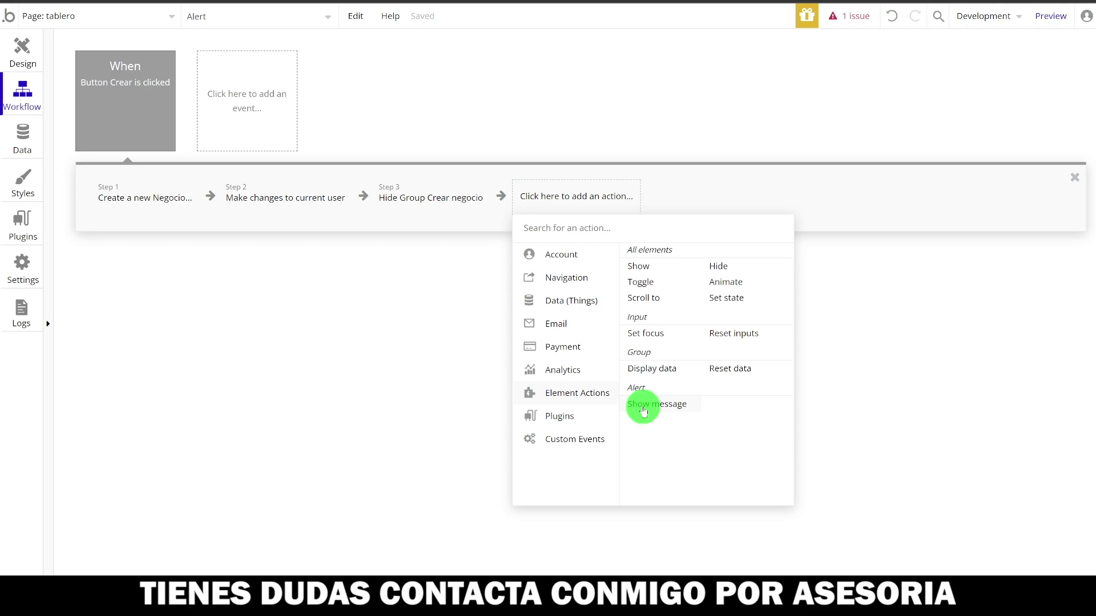
{"action": "left_click", "coordinate": [643, 409]}
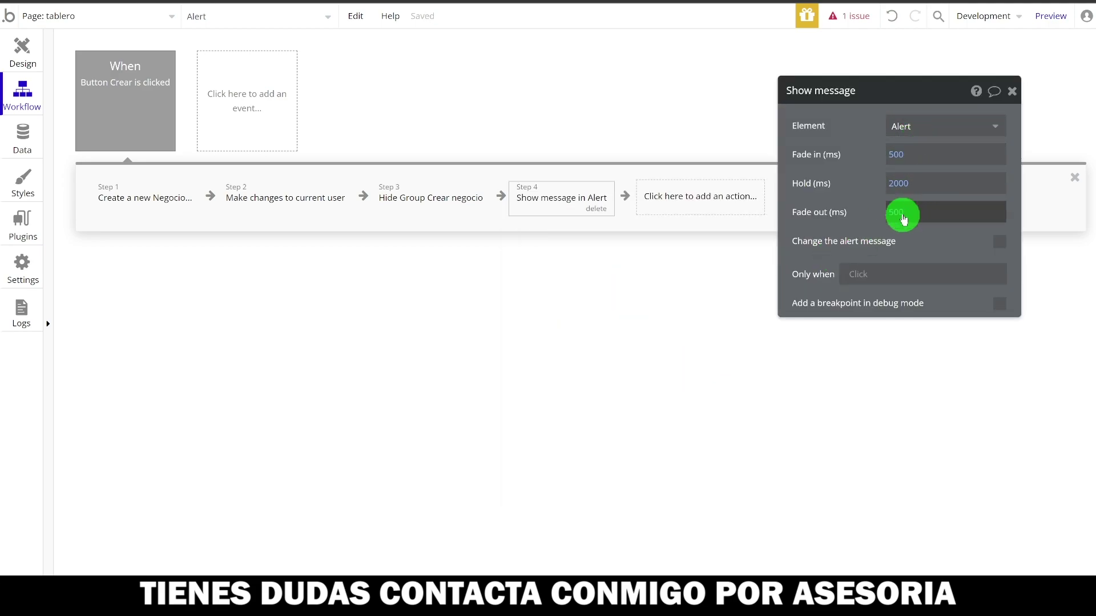
{"action": "left_click", "coordinate": [985, 245]}
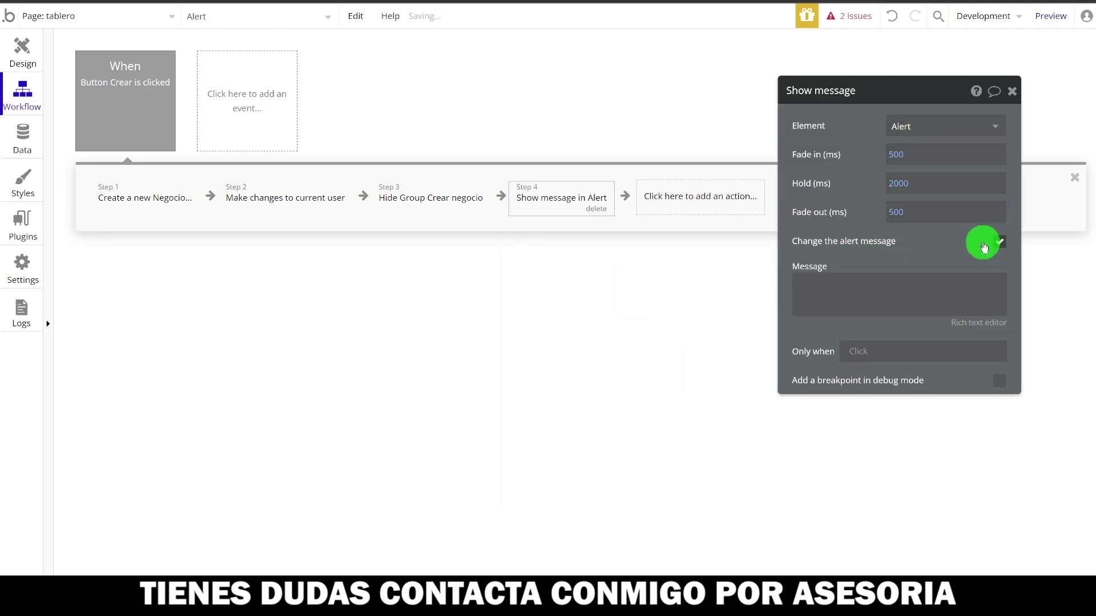
{"action": "left_click", "coordinate": [894, 298]}
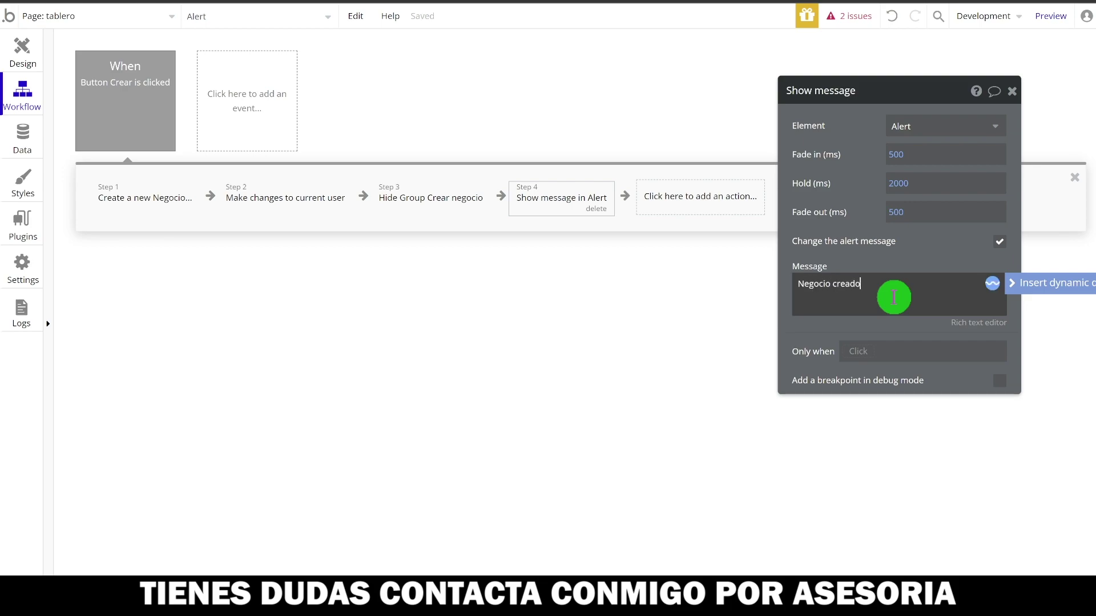
{"action": "left_click", "coordinate": [929, 261]}
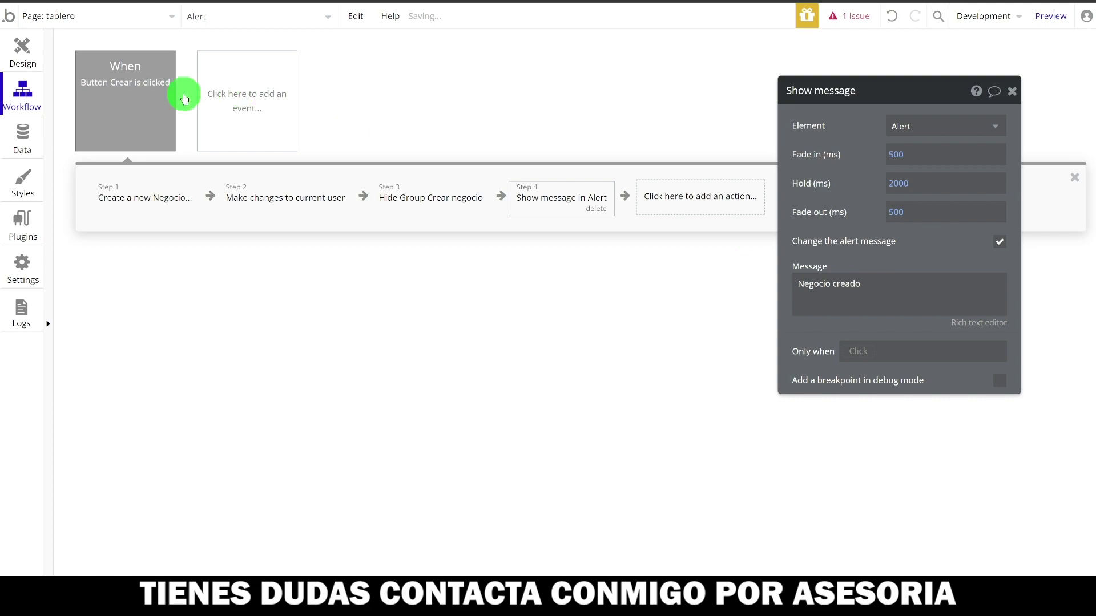
{"action": "left_click", "coordinate": [25, 56]}
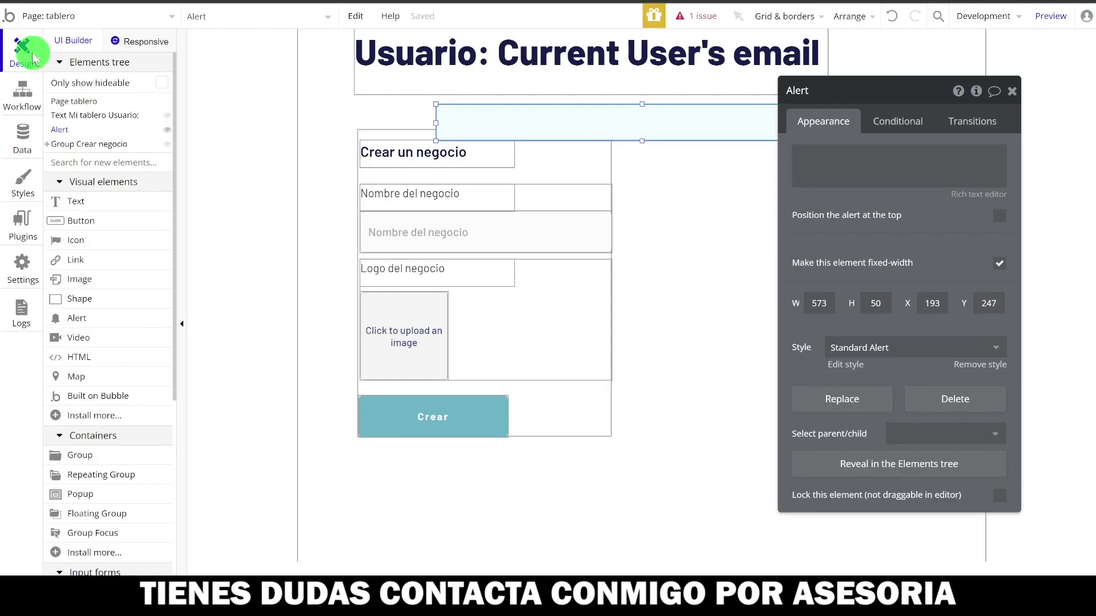
- Resize the Alert to 57 high, remove Group Crear negocio's broken condition, and preview
{"action": "left_click_drag", "start_coordinate": [644, 138], "coordinate": [643, 145]}
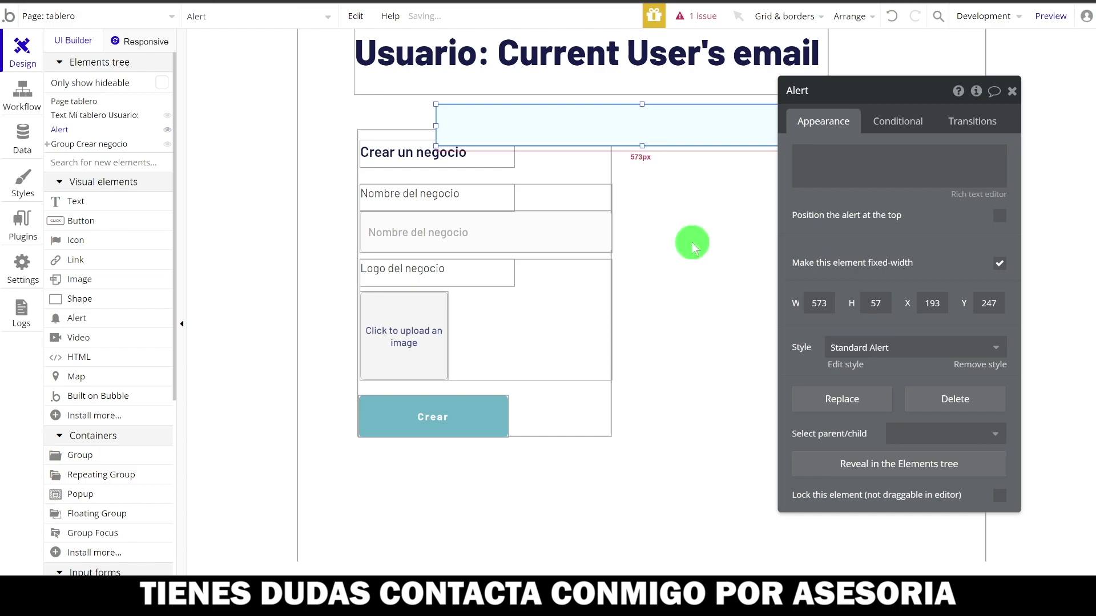
{"action": "left_click", "coordinate": [695, 22]}
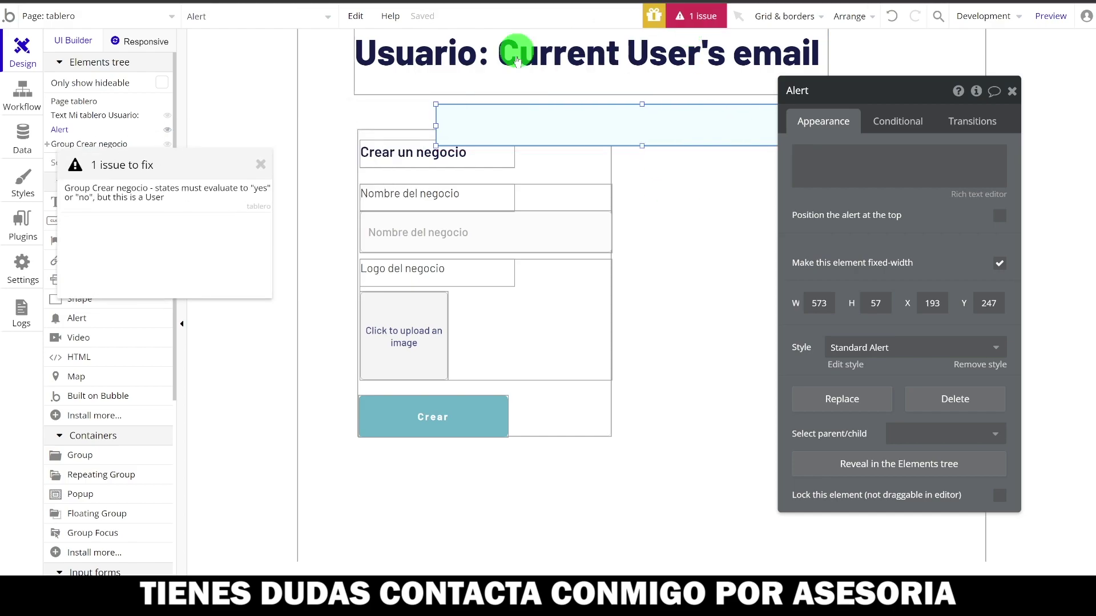
{"action": "left_click", "coordinate": [101, 196]}
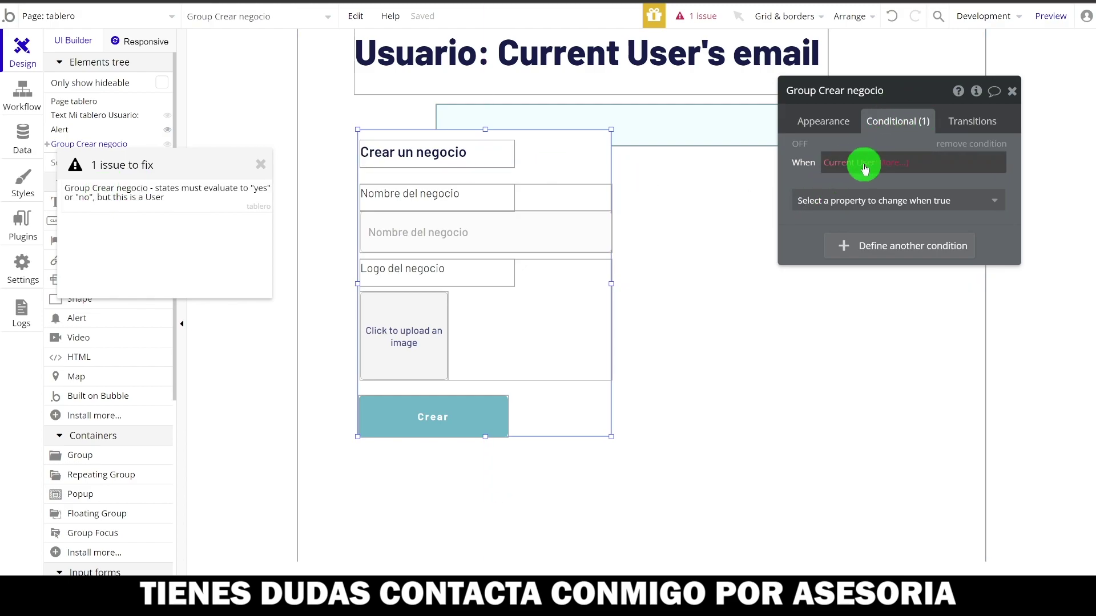
{"action": "left_click", "coordinate": [954, 146]}
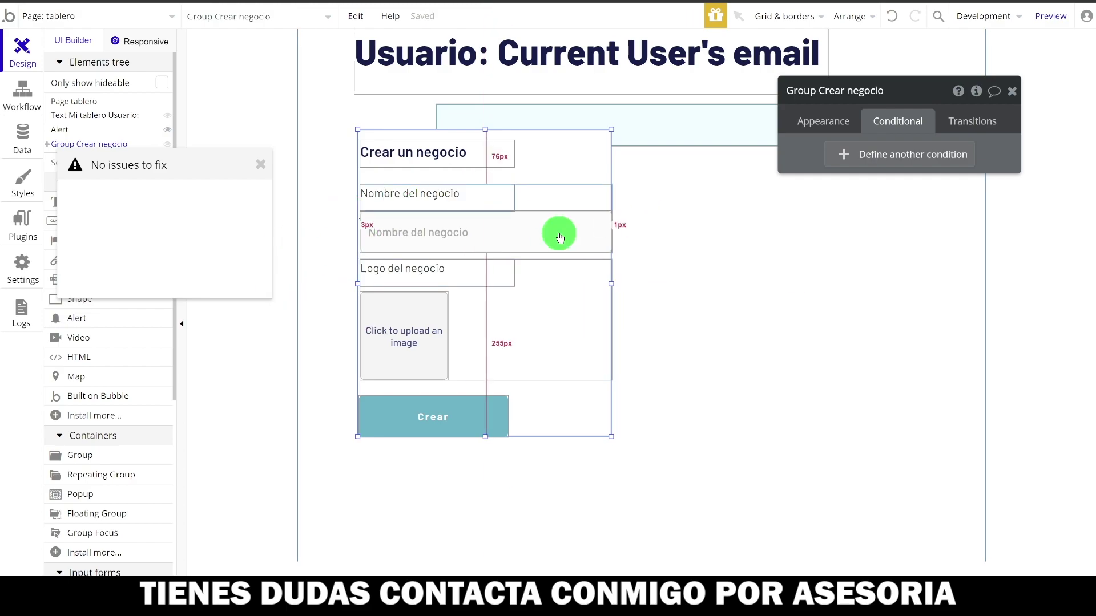
{"action": "left_click", "coordinate": [260, 165]}
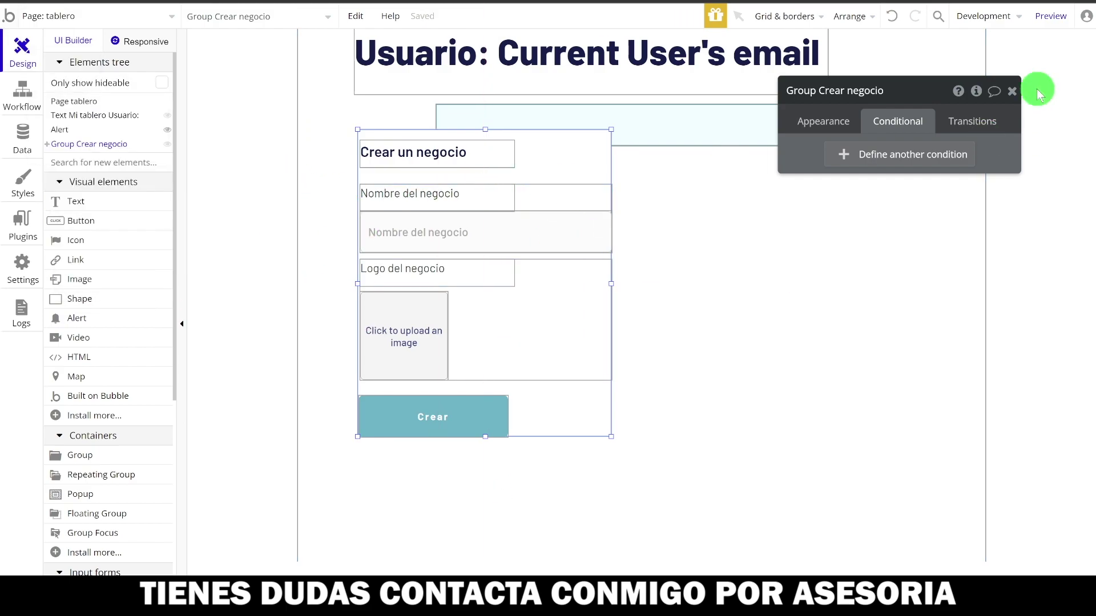
{"action": "left_click", "coordinate": [1049, 22]}
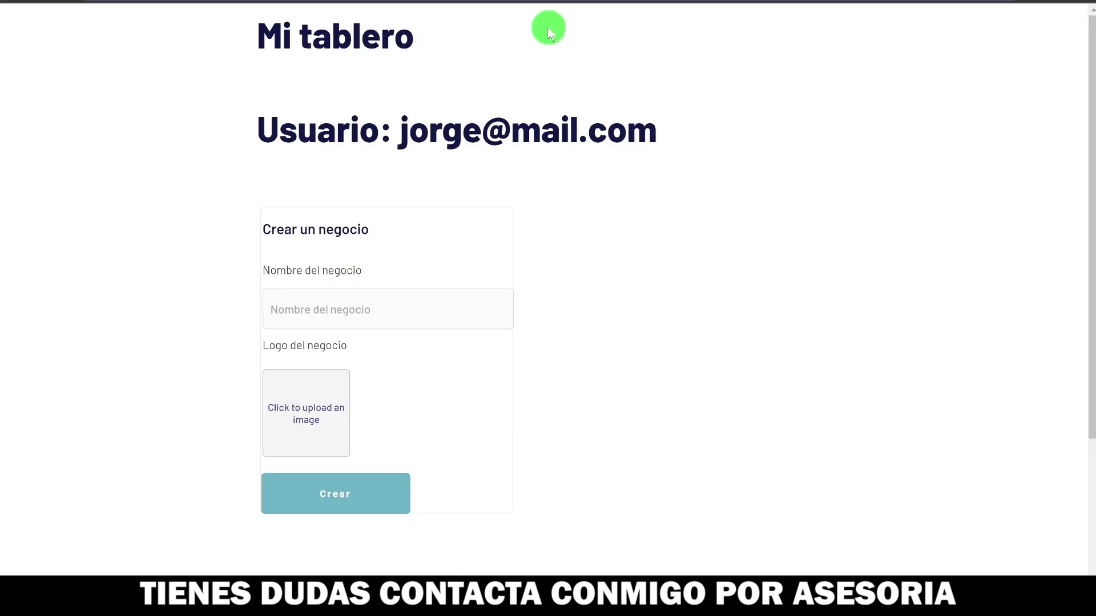
- In the preview, enter a business name, upload the shopping-cart logo, and submit Crear
{"action": "left_click_drag", "start_coordinate": [258, 139], "coordinate": [711, 135]}
{"action": "left_click", "coordinate": [450, 213]}
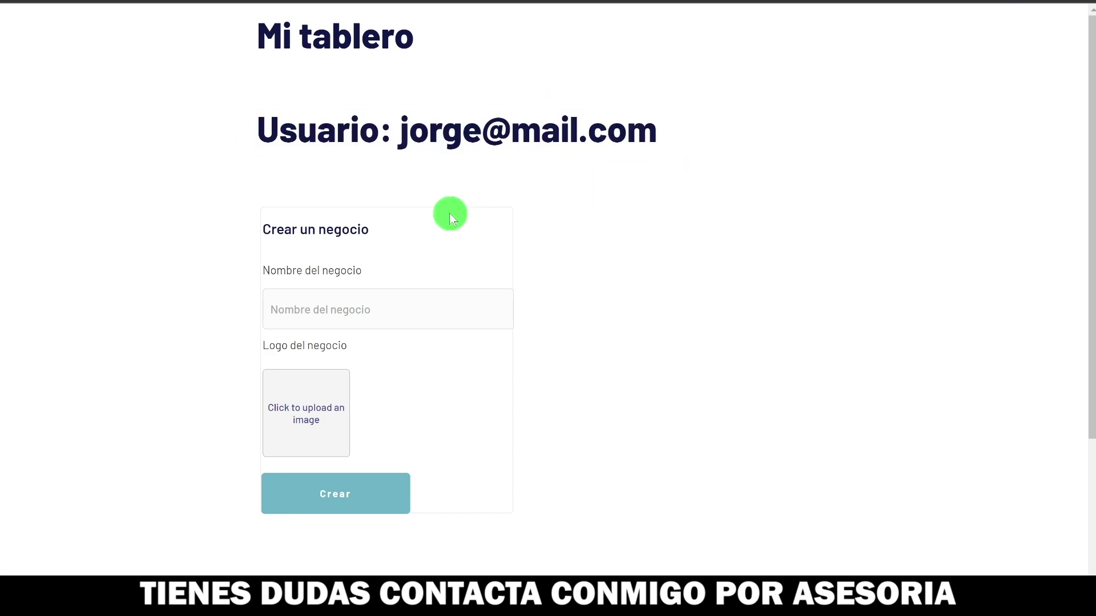
{"action": "left_click", "coordinate": [352, 309]}
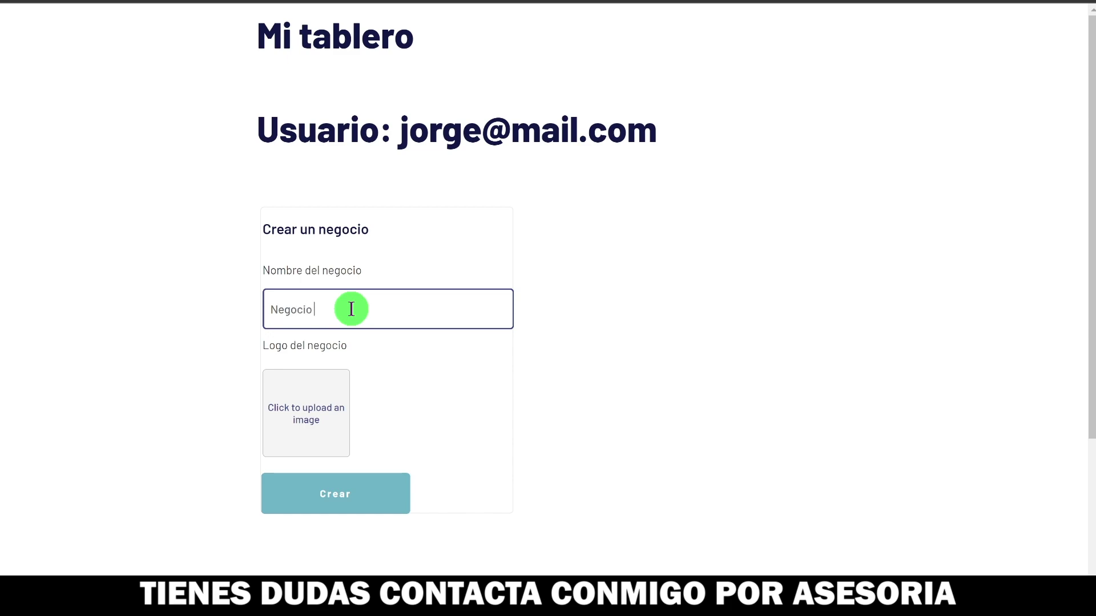
{"action": "left_click", "coordinate": [316, 404]}
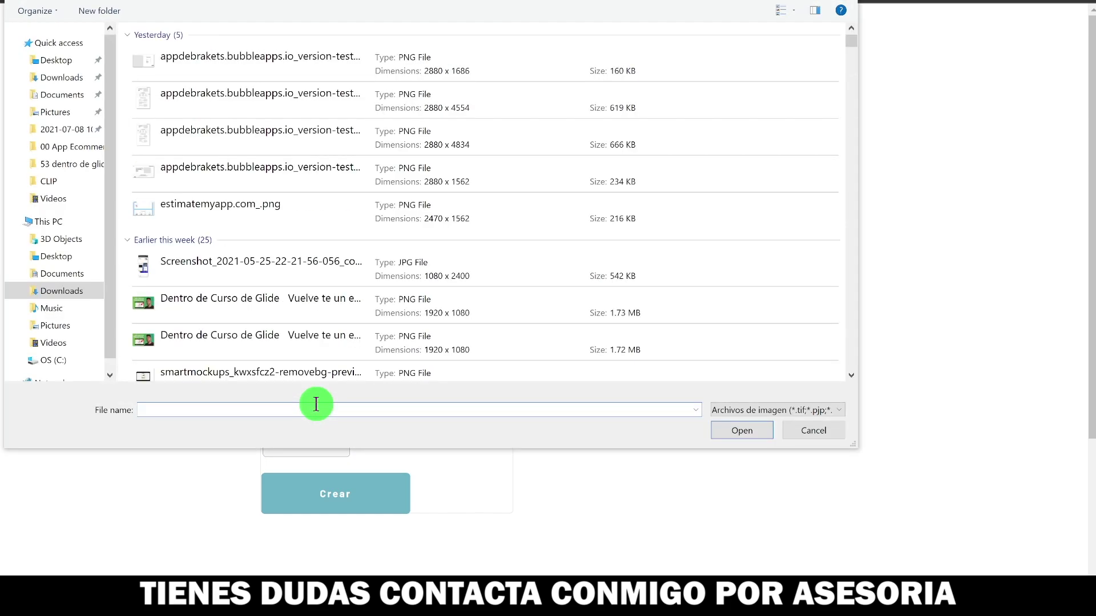
{"action": "left_click", "coordinate": [754, 434]}
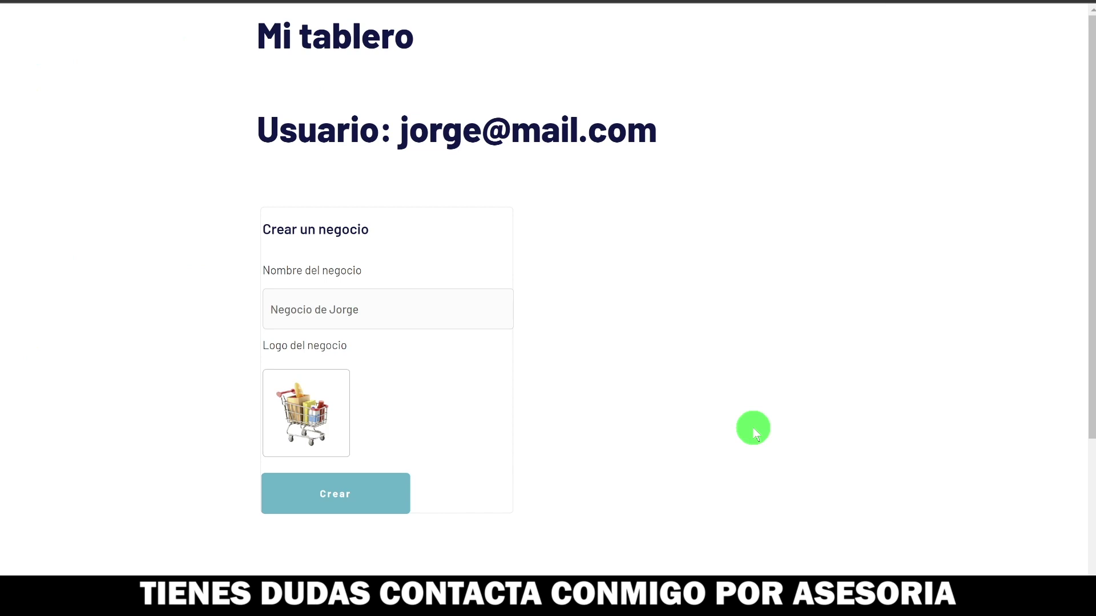
{"action": "left_click", "coordinate": [334, 497]}
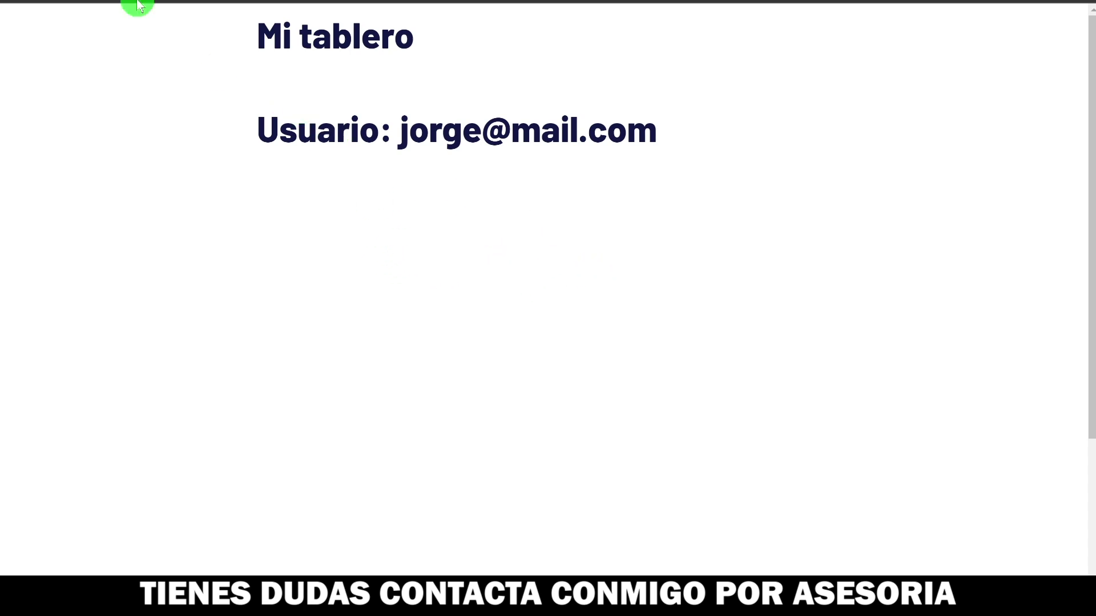
{"action": "key", "text": "ctrl+Tab"}
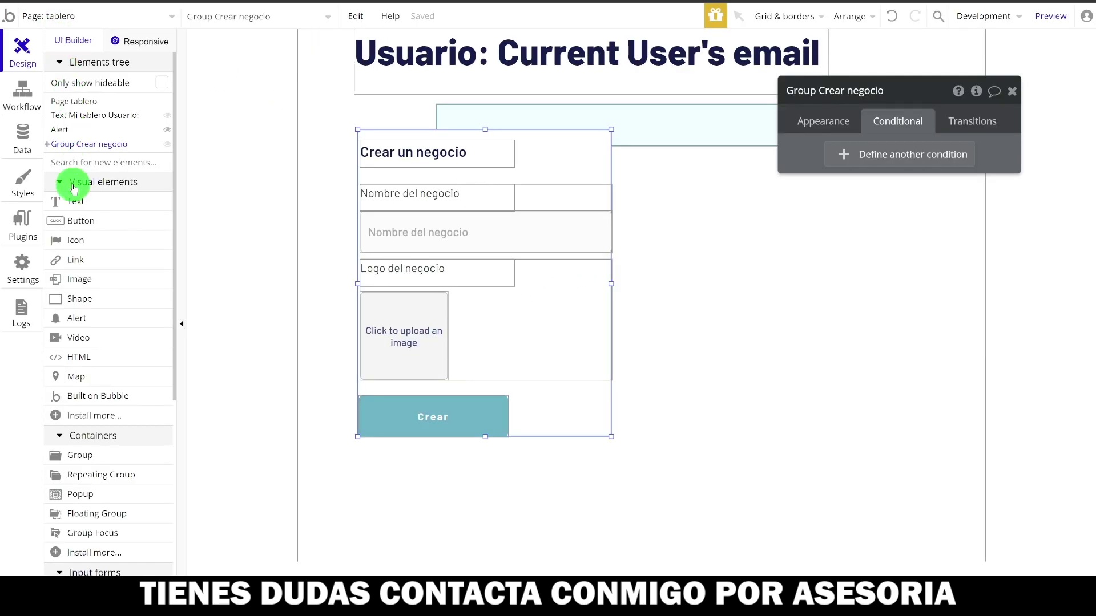
- Open App data under the Data tab and select the All Negocios view
{"action": "left_click", "coordinate": [21, 142]}
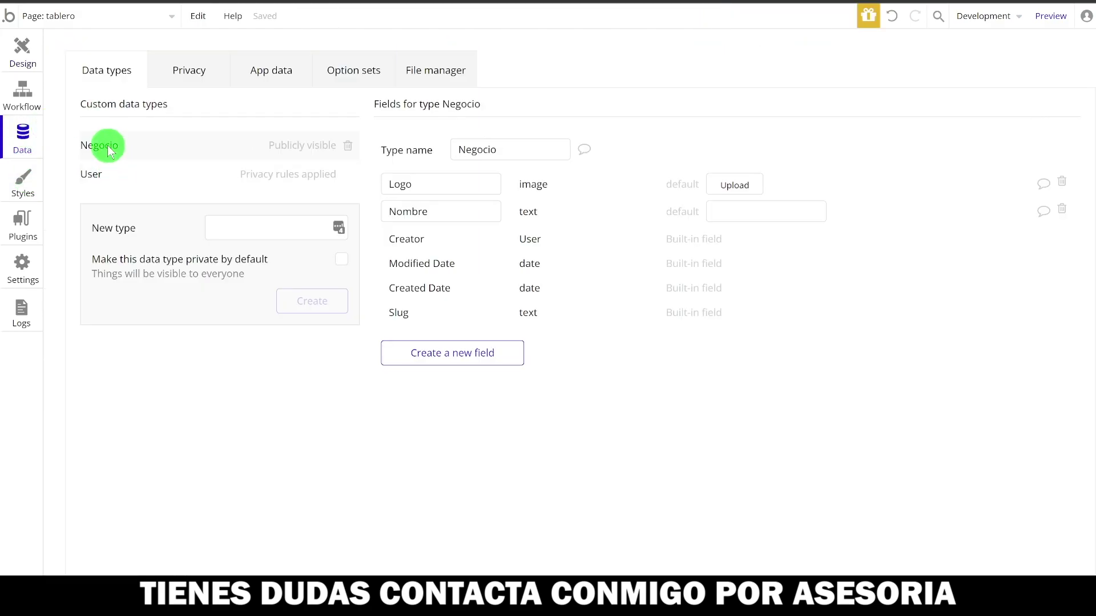
{"action": "left_click", "coordinate": [280, 75]}
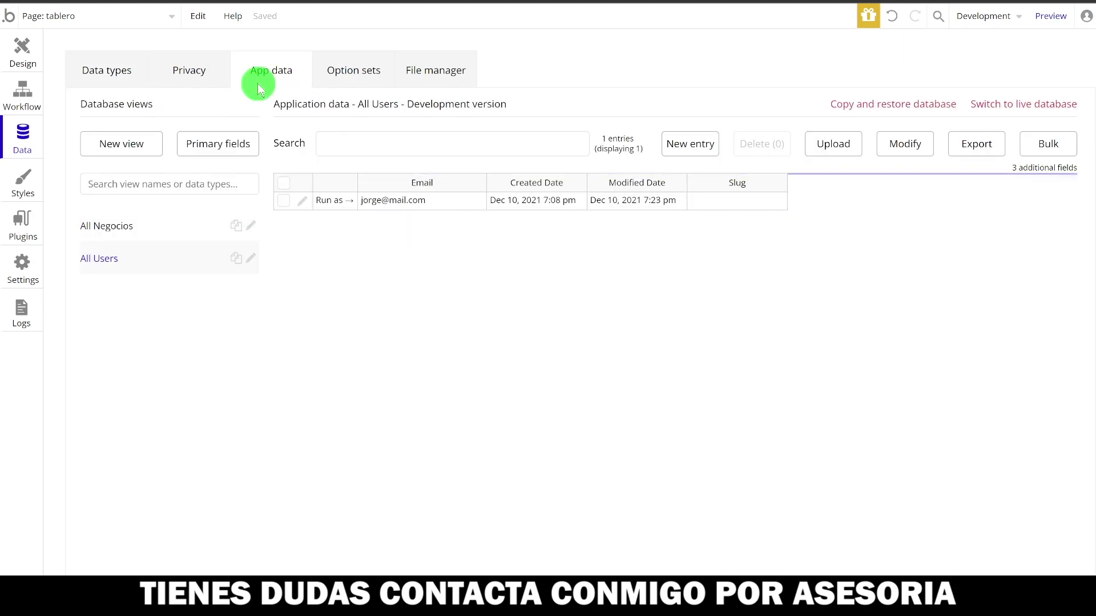
{"action": "left_click", "coordinate": [116, 226]}
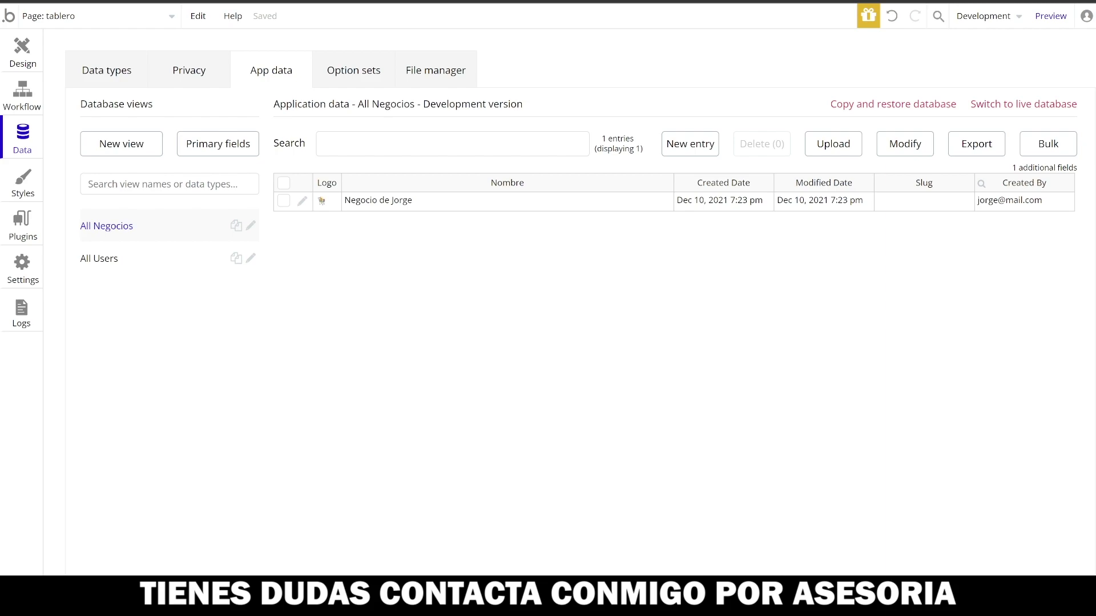
- Add a condition to Group Crear negocio: when Current User's Negocio is empty, the element is visible
{"action": "left_click", "coordinate": [22, 49]}
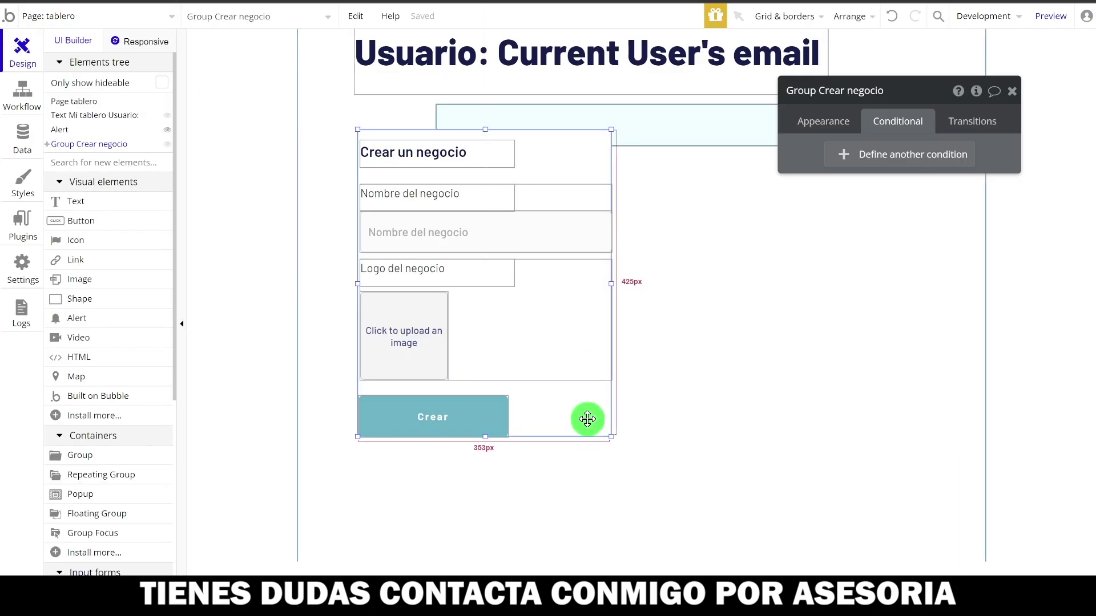
{"action": "left_click", "coordinate": [874, 153]}
{"action": "left_click", "coordinate": [847, 161]}
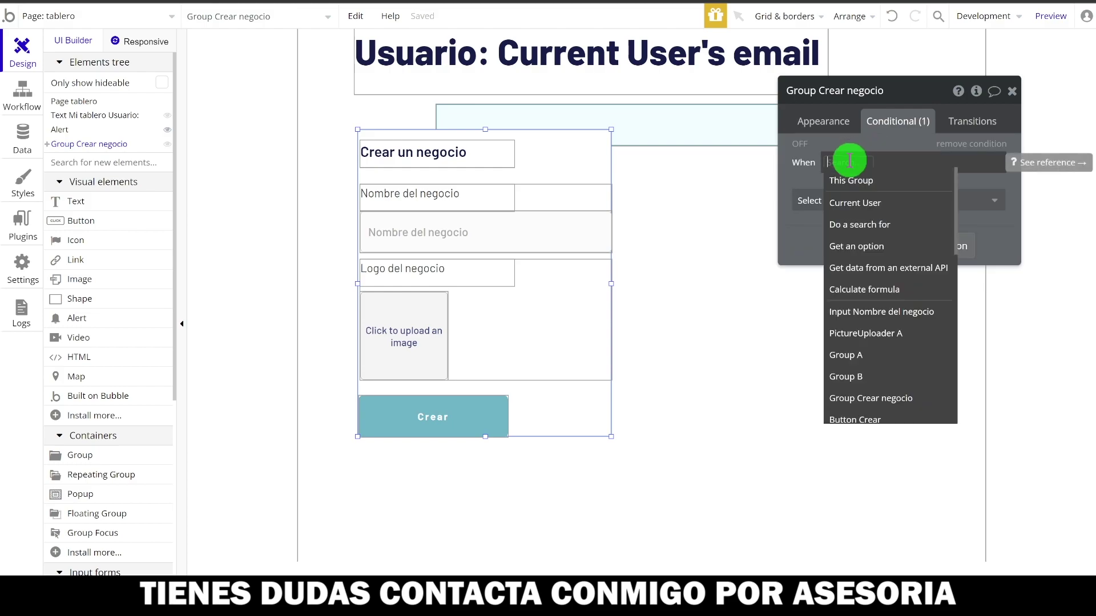
{"action": "left_click", "coordinate": [852, 205]}
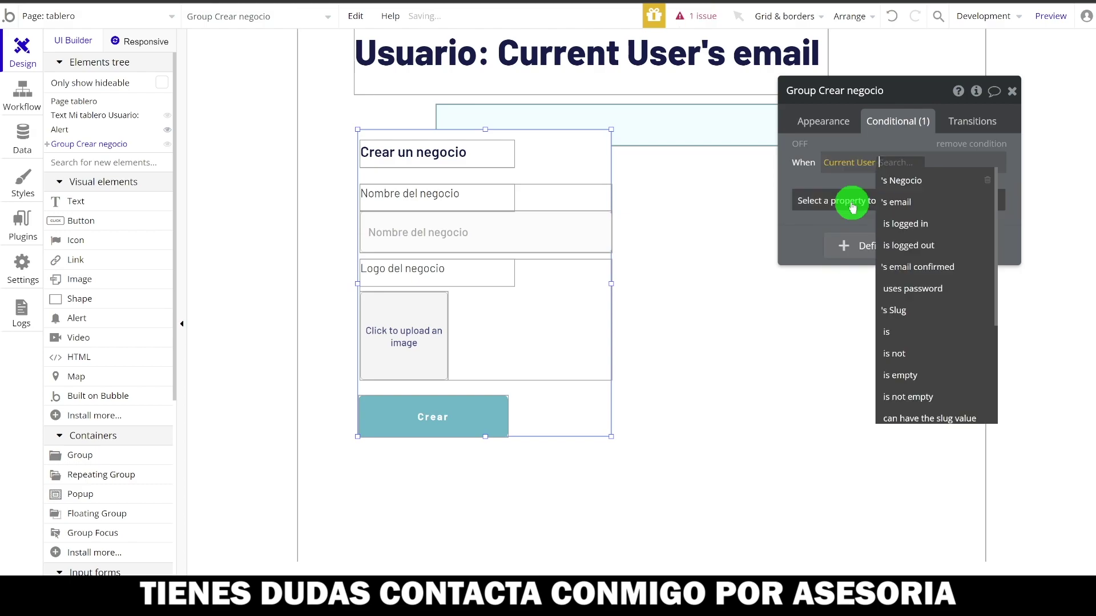
{"action": "left_click", "coordinate": [906, 179]}
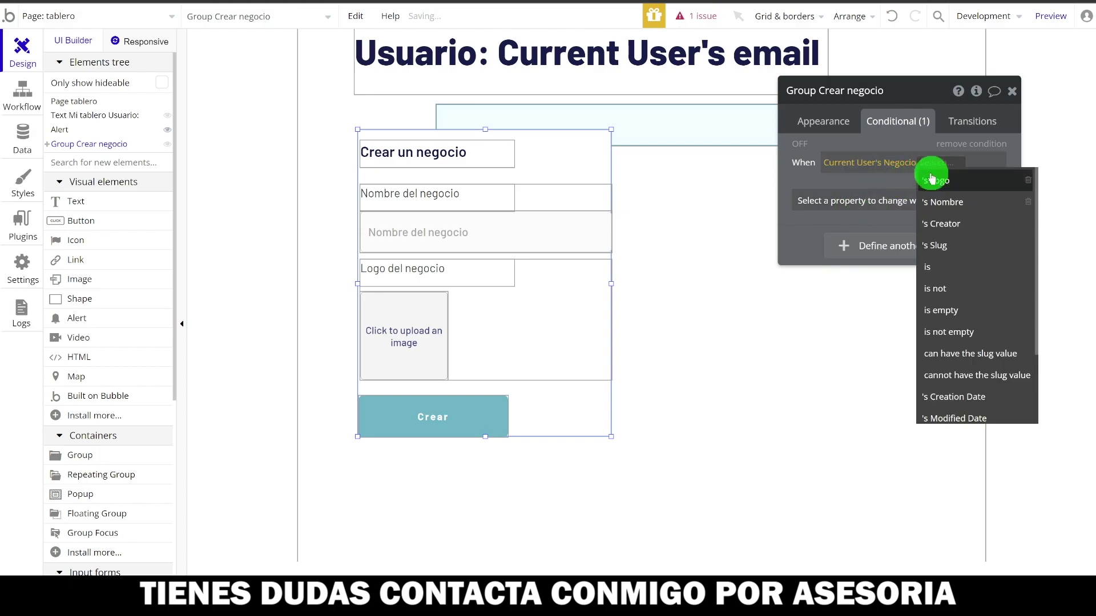
{"action": "left_click", "coordinate": [965, 334]}
{"action": "left_click", "coordinate": [935, 206]}
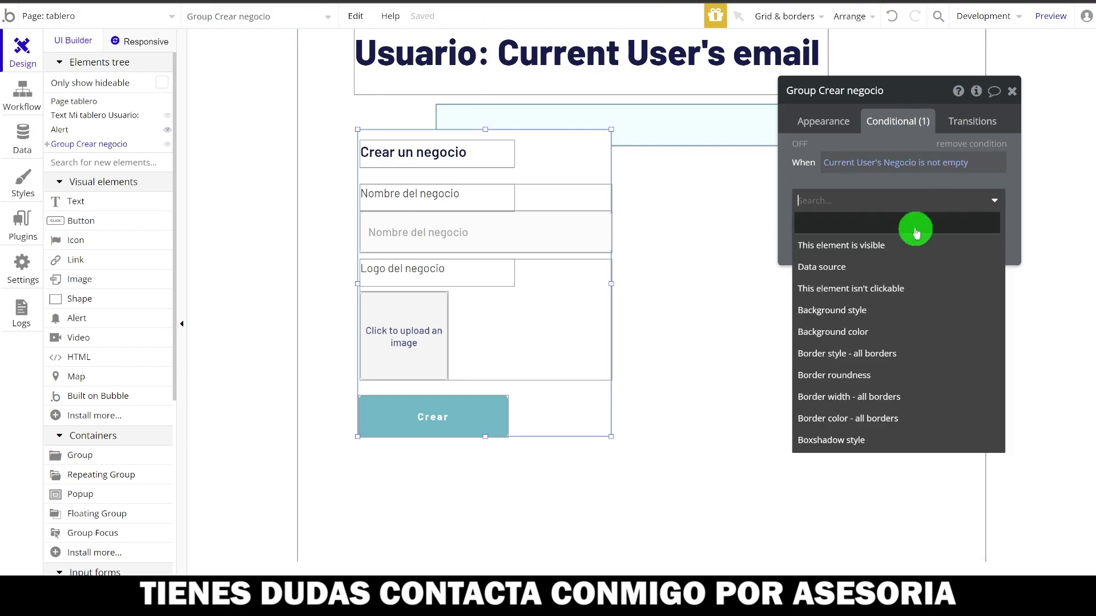
{"action": "left_click", "coordinate": [841, 247]}
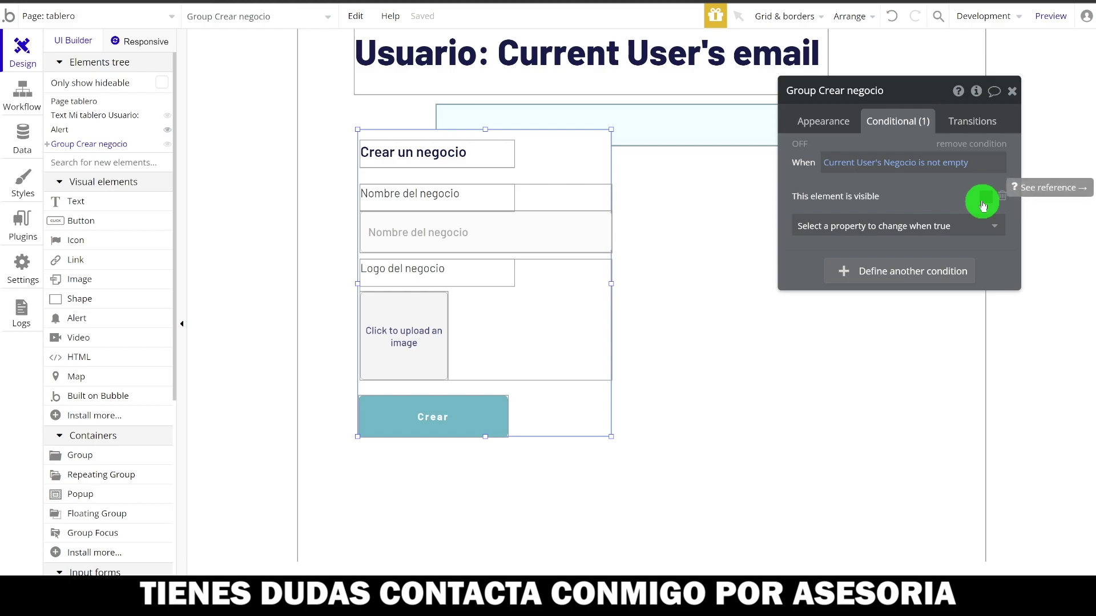
{"action": "left_click", "coordinate": [930, 166]}
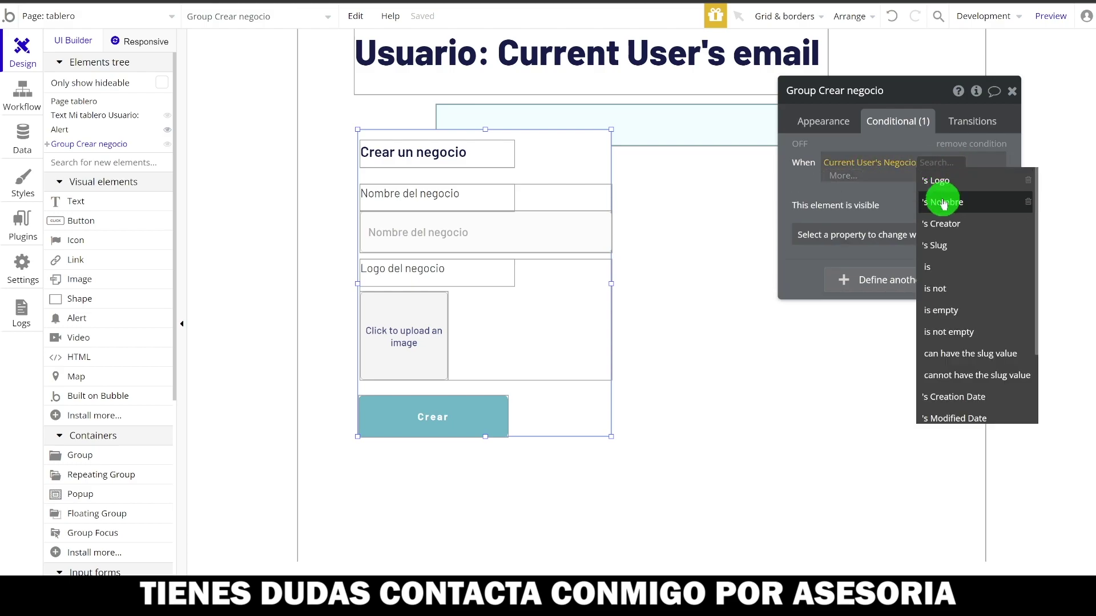
{"action": "left_click", "coordinate": [949, 311]}
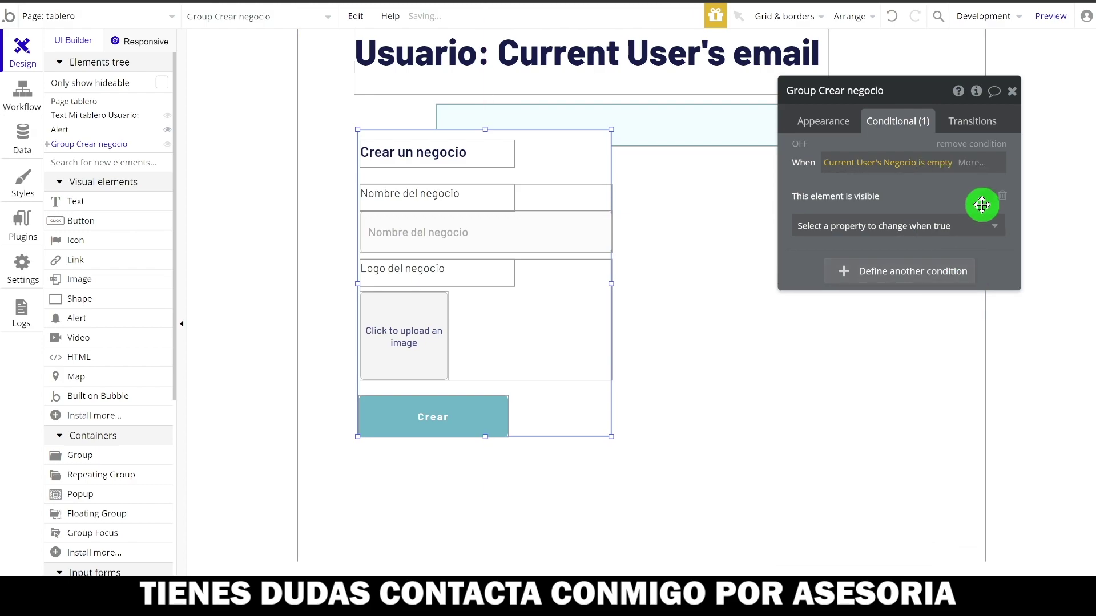
{"action": "left_click", "coordinate": [816, 118]}
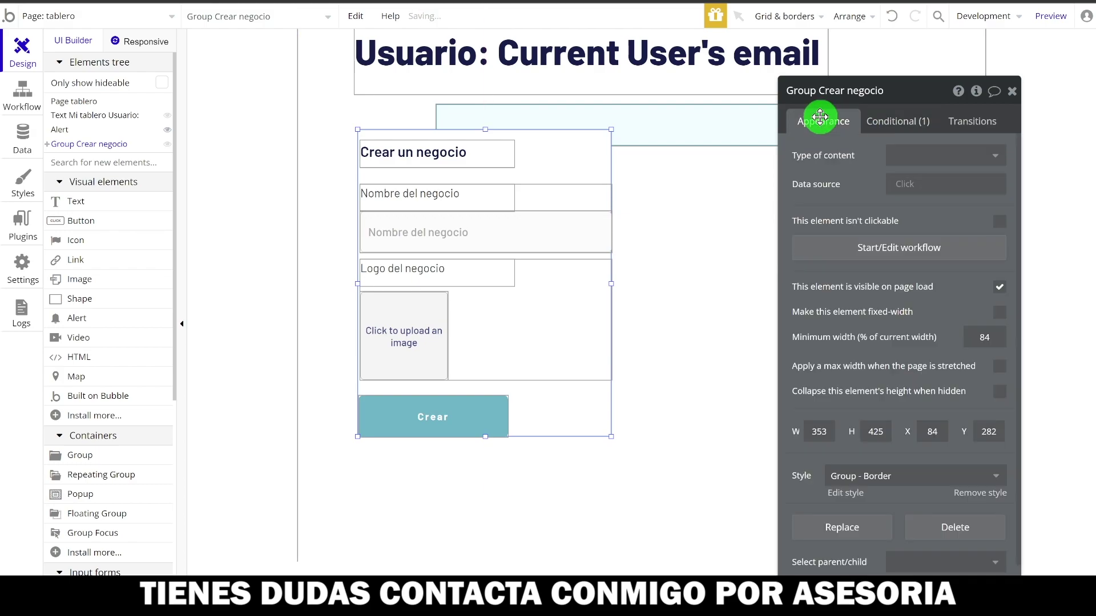
- Make the create-business group hidden on page load, collapse when hidden, and shift it lower
{"action": "left_click", "coordinate": [1000, 287]}
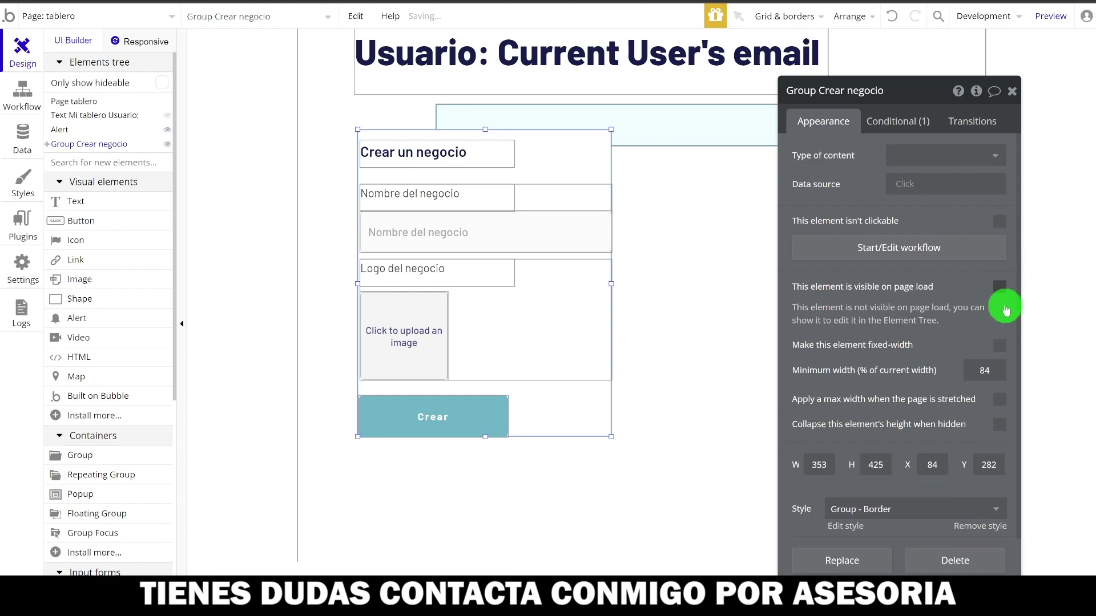
{"action": "left_click", "coordinate": [1000, 429]}
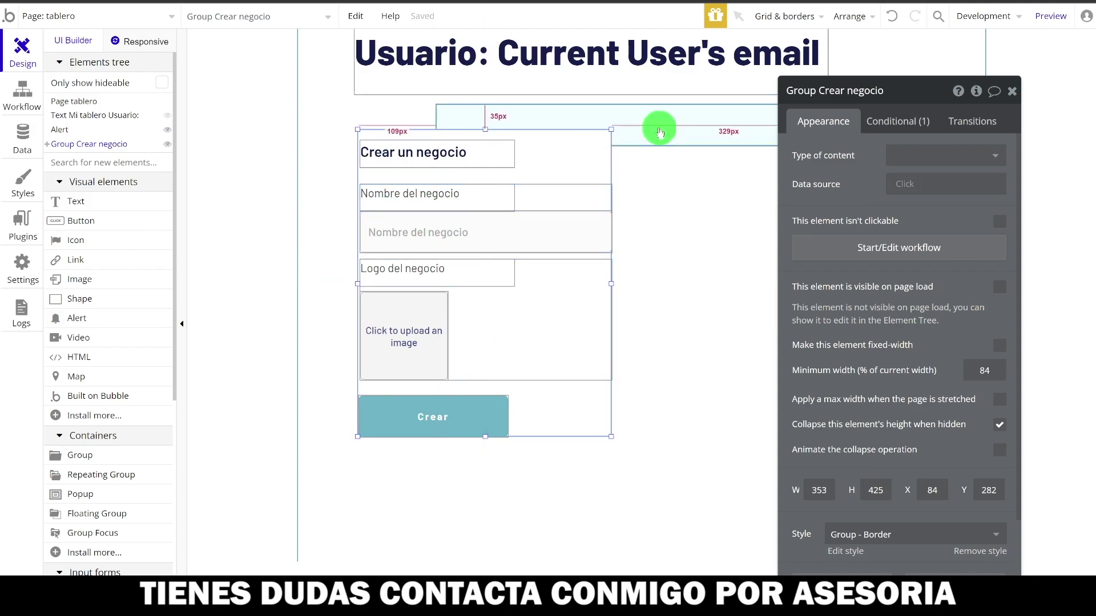
{"action": "left_click_drag", "start_coordinate": [572, 152], "coordinate": [570, 183]}
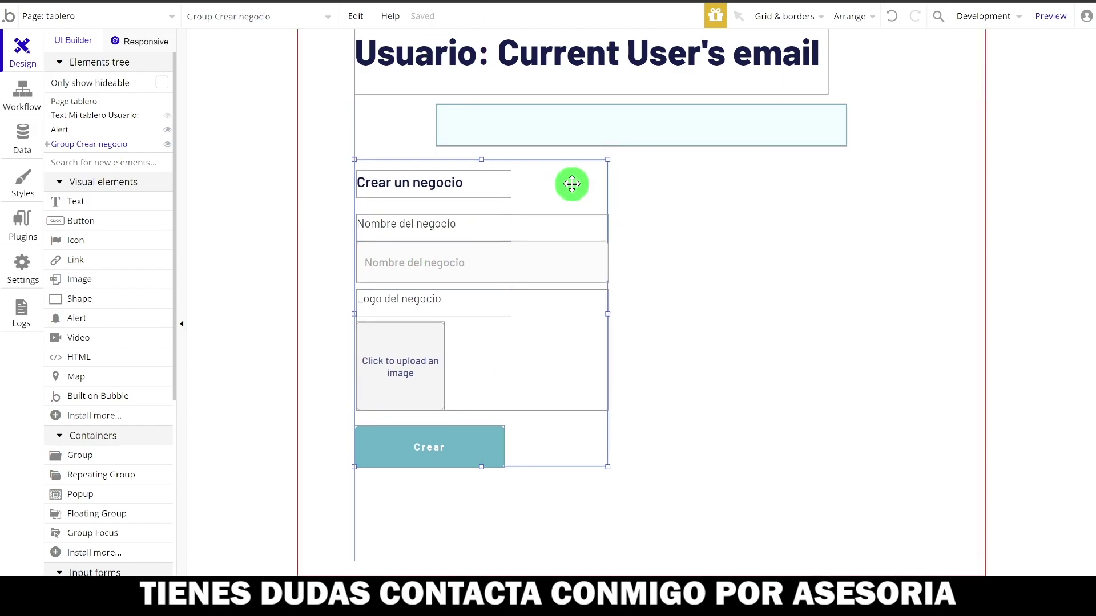
- Reload the app preview to confirm the create-business form no longer appears
{"action": "left_click", "coordinate": [576, 129]}
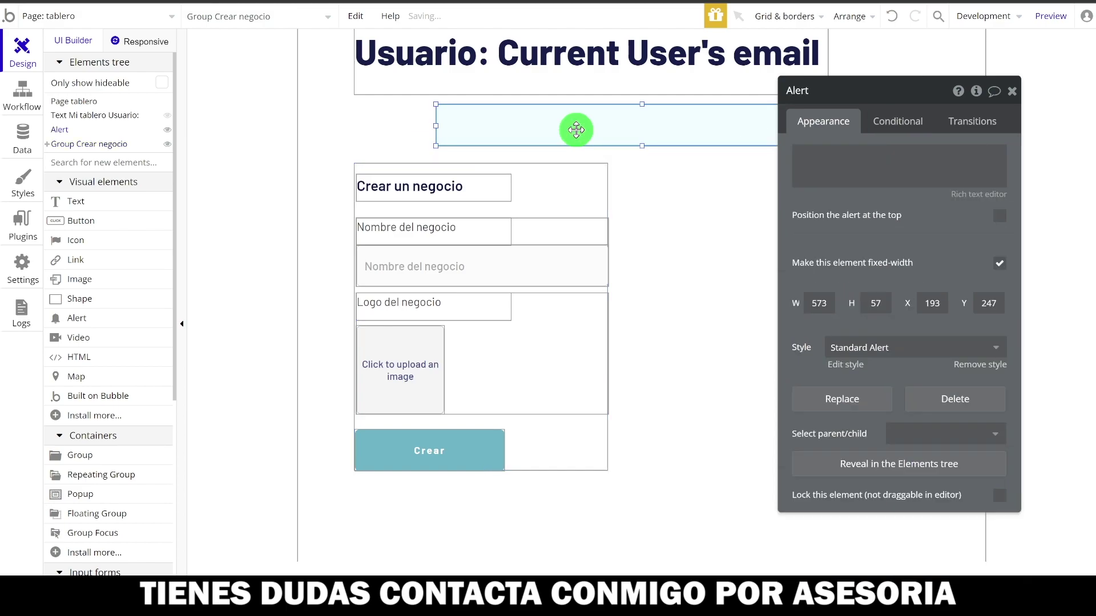
{"action": "left_click", "coordinate": [665, 203]}
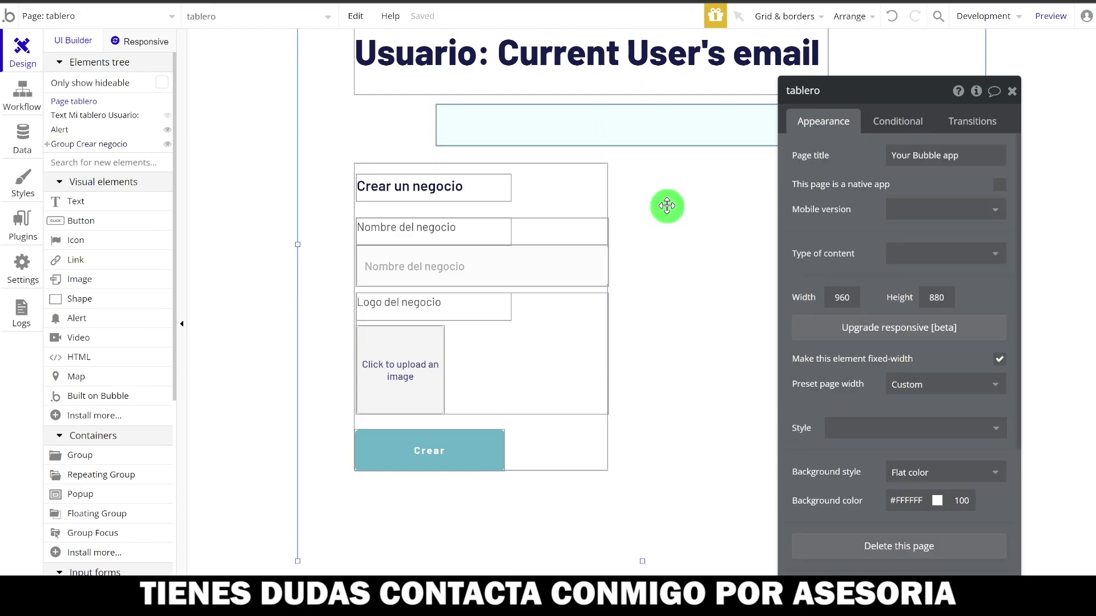
{"action": "key", "text": "ctrl+Tab"}
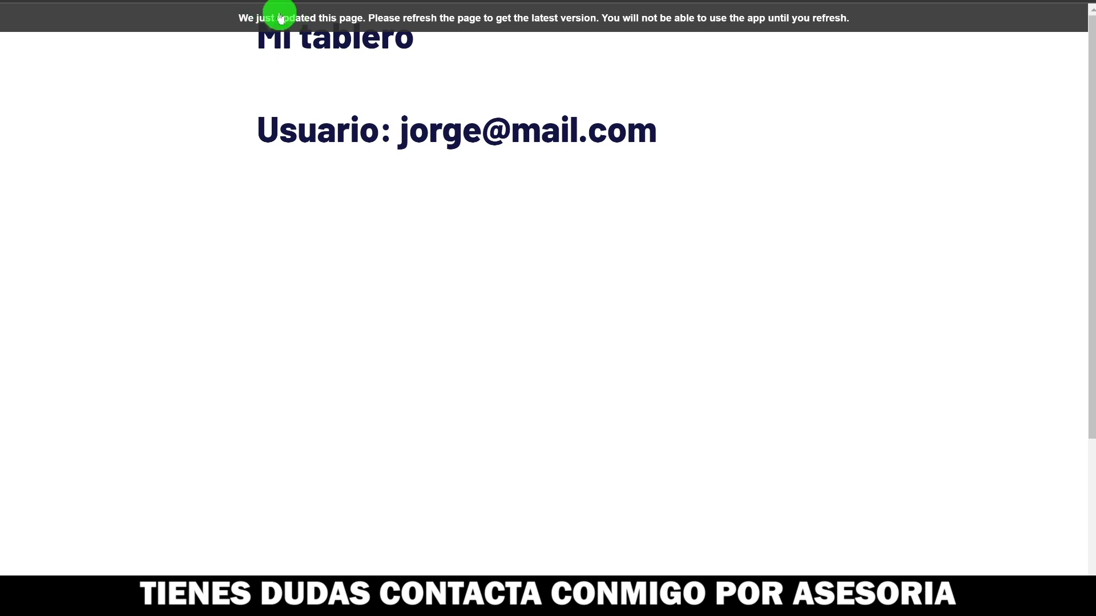
{"action": "left_click", "coordinate": [280, 18]}
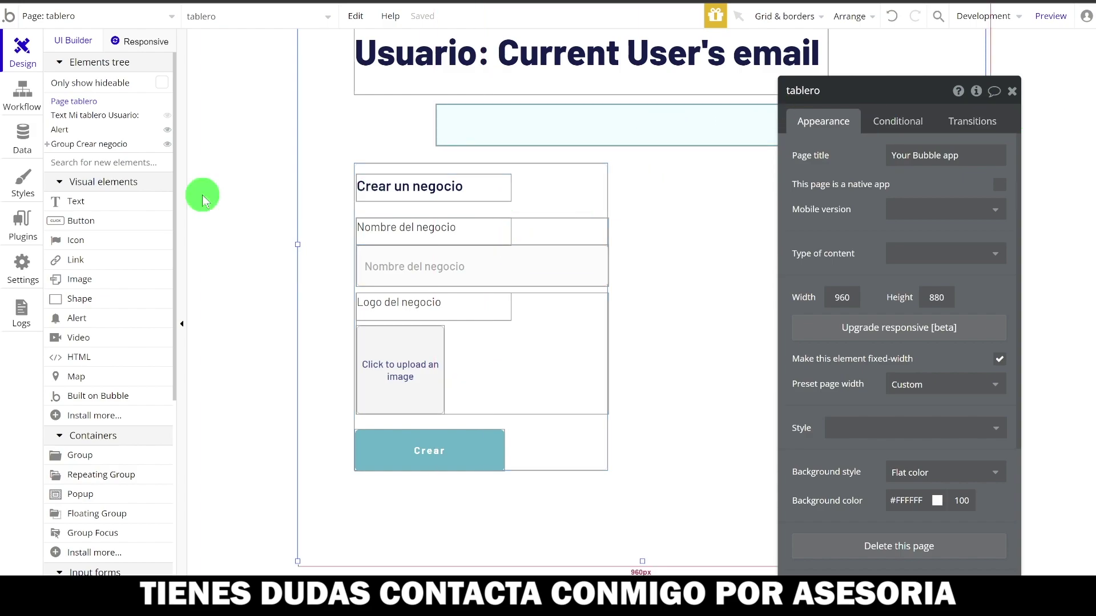
- Duplicate Group Crear negocio with Ctrl+D and place the copy to the right of the original
{"action": "left_click", "coordinate": [584, 193]}
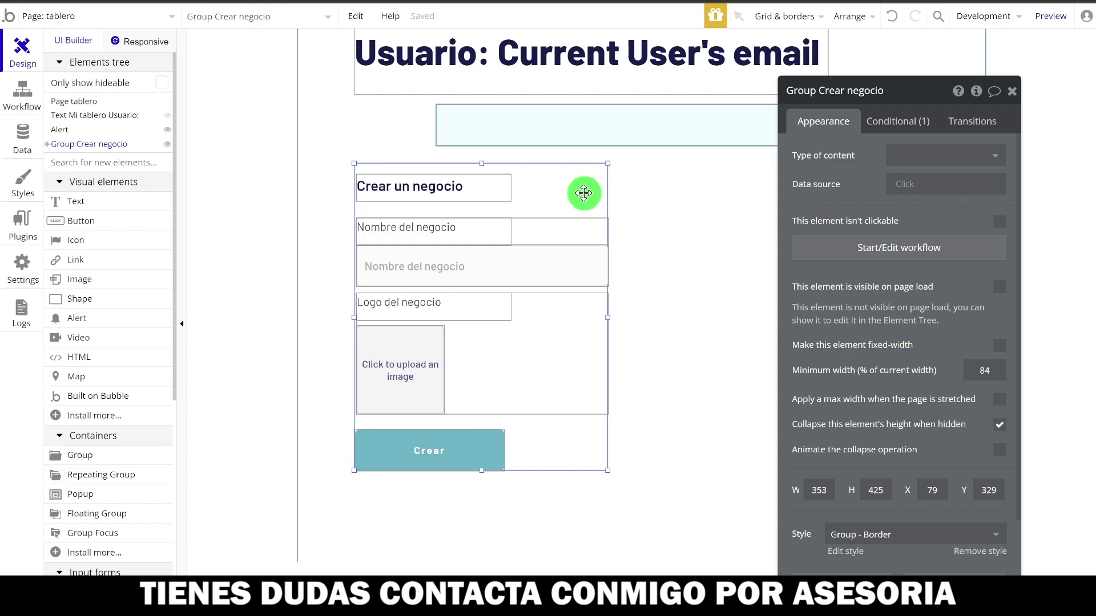
{"action": "key", "text": "ctrl+d"}
{"action": "left_click_drag", "start_coordinate": [584, 193], "coordinate": [875, 183]}
- Change the copy's heading to 'Nombre: ' followed by Current User's Negocio's Nombre
{"action": "double_click", "coordinate": [875, 183]}
{"action": "left_click", "coordinate": [751, 194]}
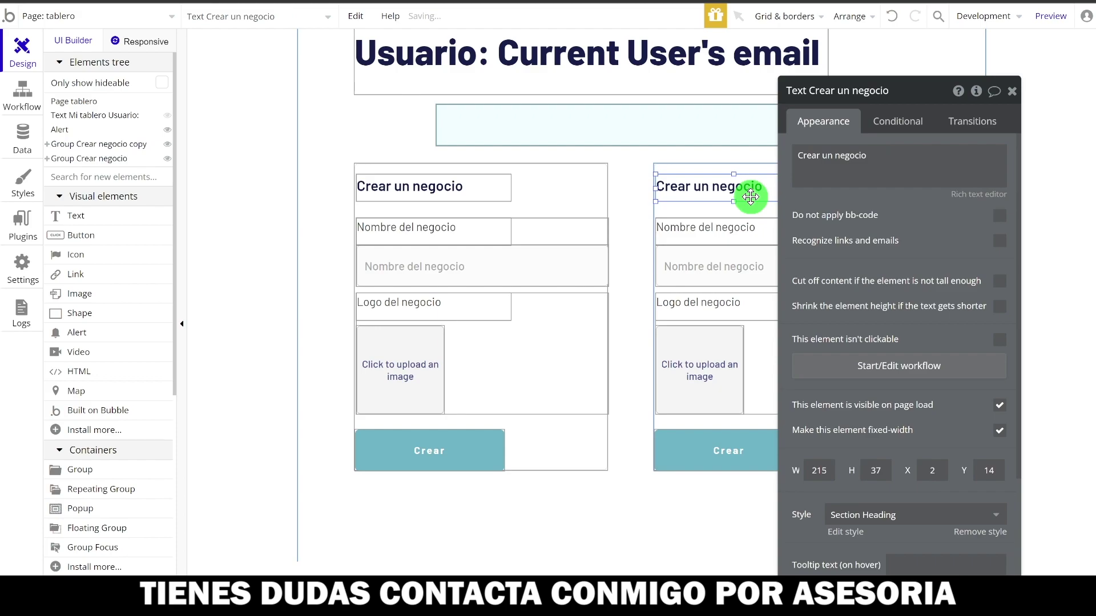
{"action": "left_click", "coordinate": [851, 166]}
{"action": "triple_click", "coordinate": [841, 151]}
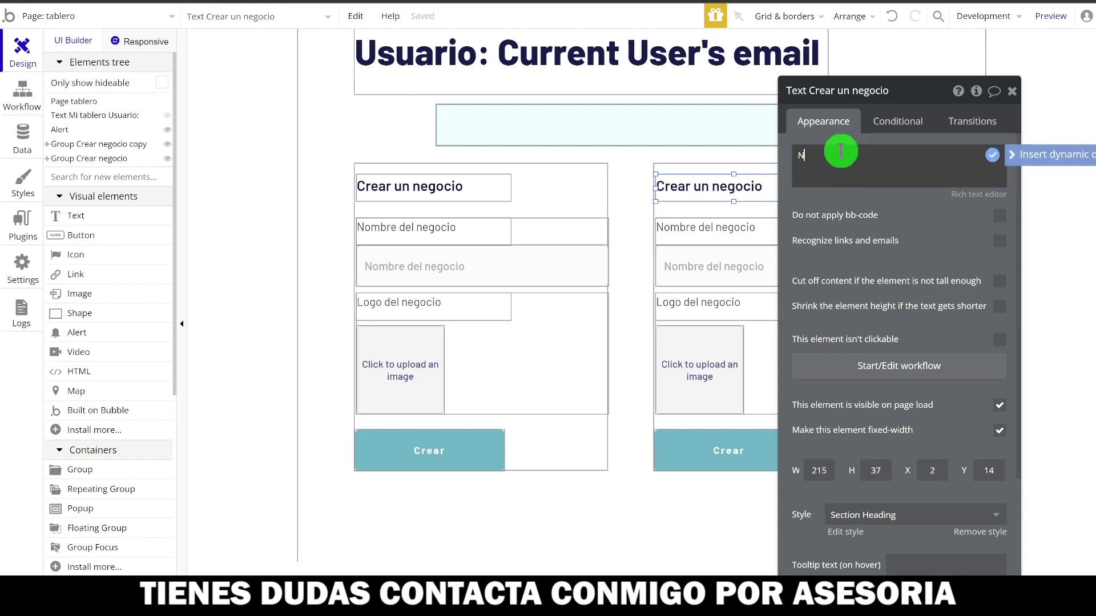
{"action": "type", "text": "No,bre"}
{"action": "key", "text": "Left"}
{"action": "key", "text": "Left"}
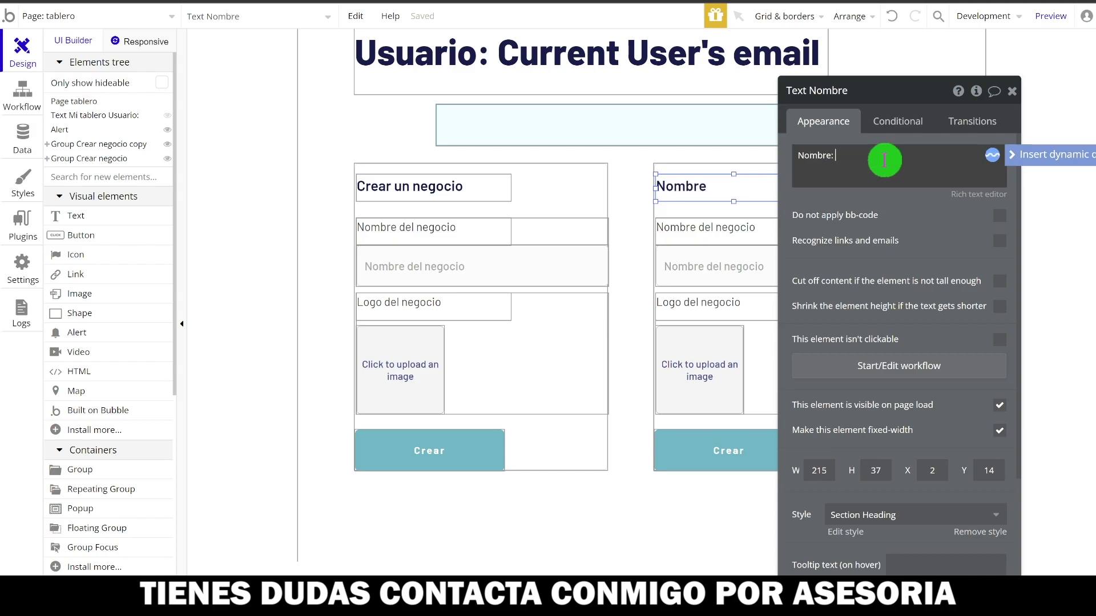
{"action": "type", "text": ":"}
{"action": "left_click", "coordinate": [1027, 154]}
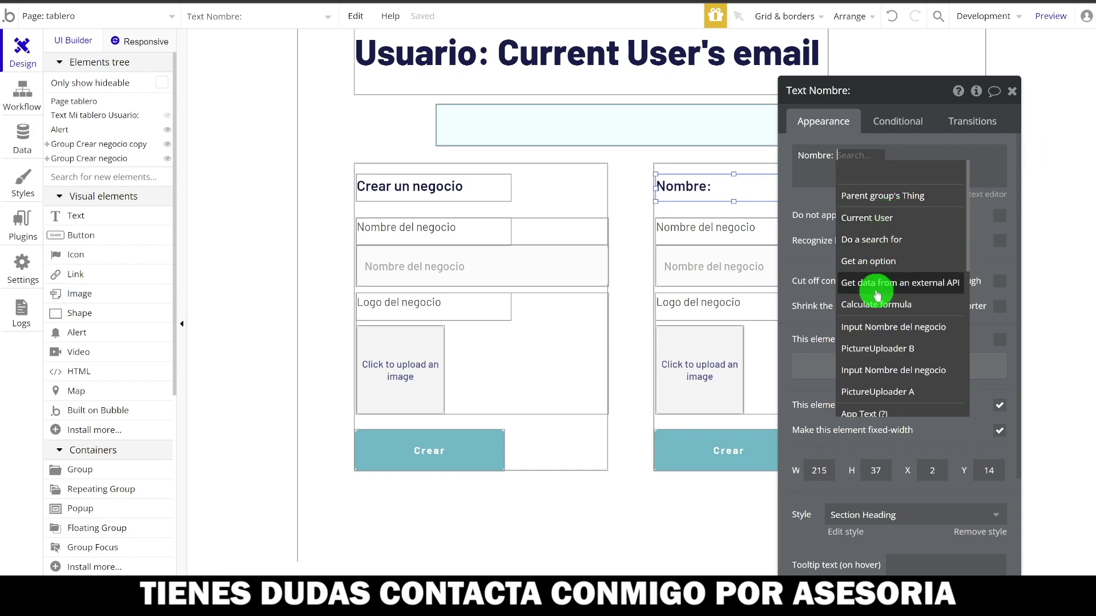
{"action": "left_click", "coordinate": [868, 218]}
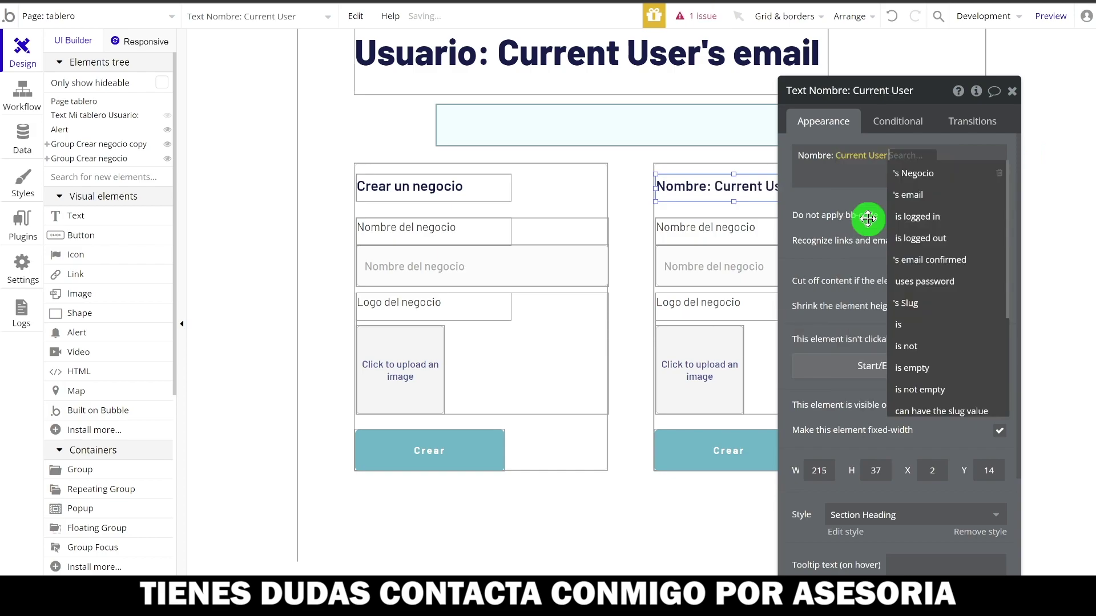
{"action": "left_click", "coordinate": [930, 176]}
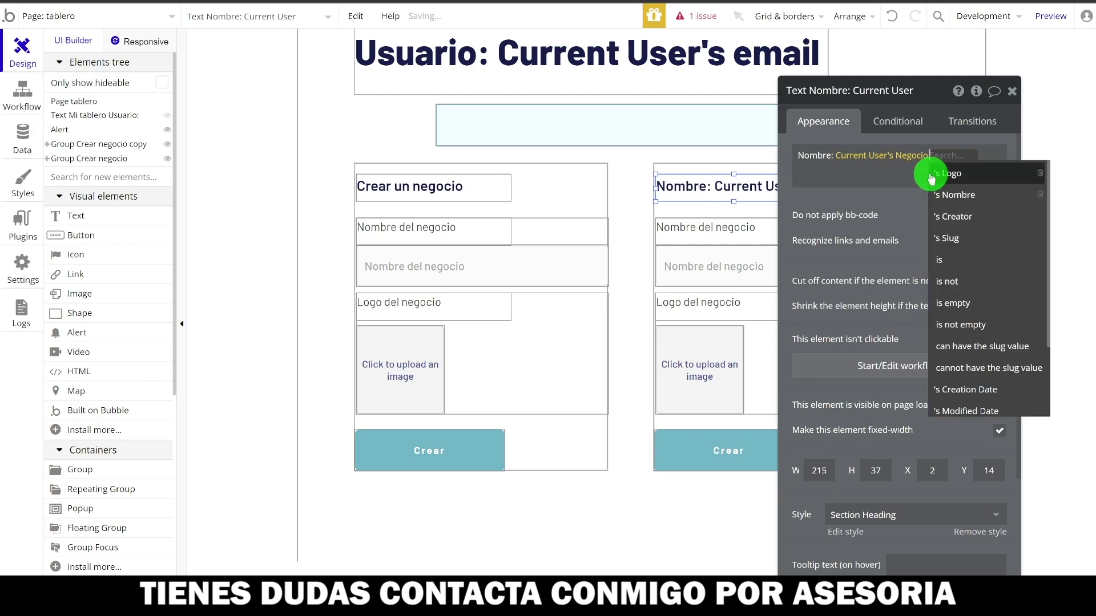
{"action": "left_click", "coordinate": [937, 193]}
- Delete the copy's name label, name input, logo label and logo uploader group
{"action": "left_click", "coordinate": [733, 234]}
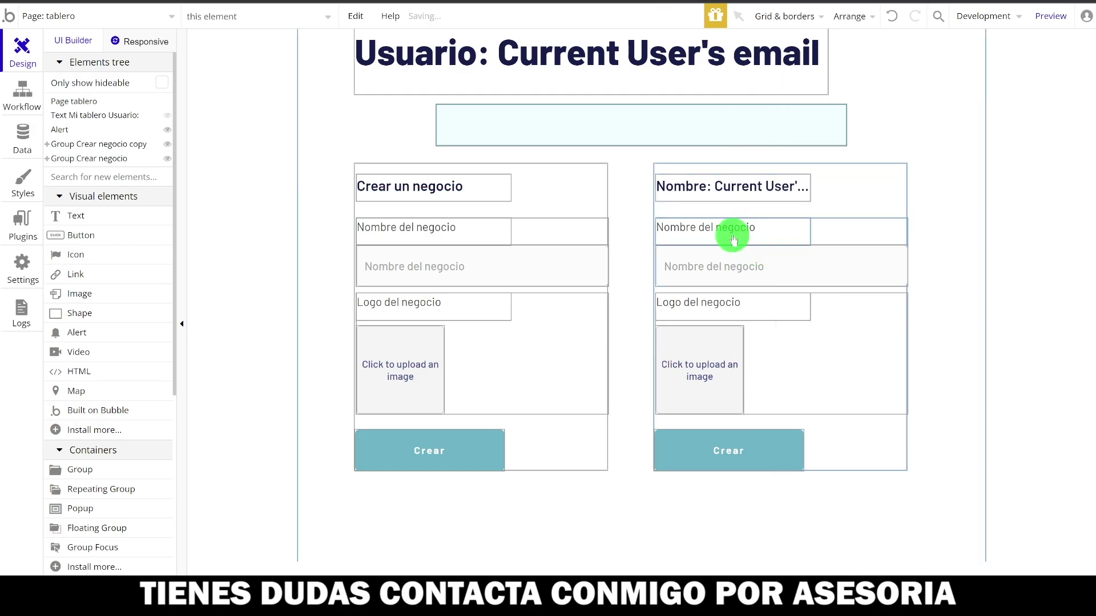
{"action": "key", "text": "Delete"}
{"action": "left_click", "coordinate": [748, 264]}
{"action": "key", "text": "Delete"}
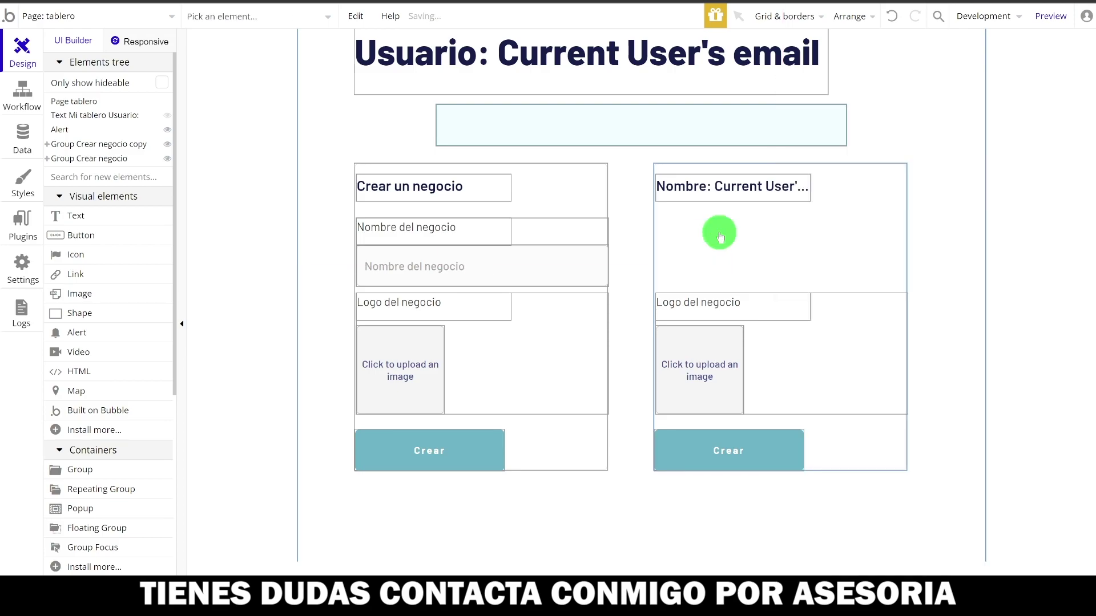
{"action": "left_click", "coordinate": [760, 318]}
{"action": "key", "text": "Delete"}
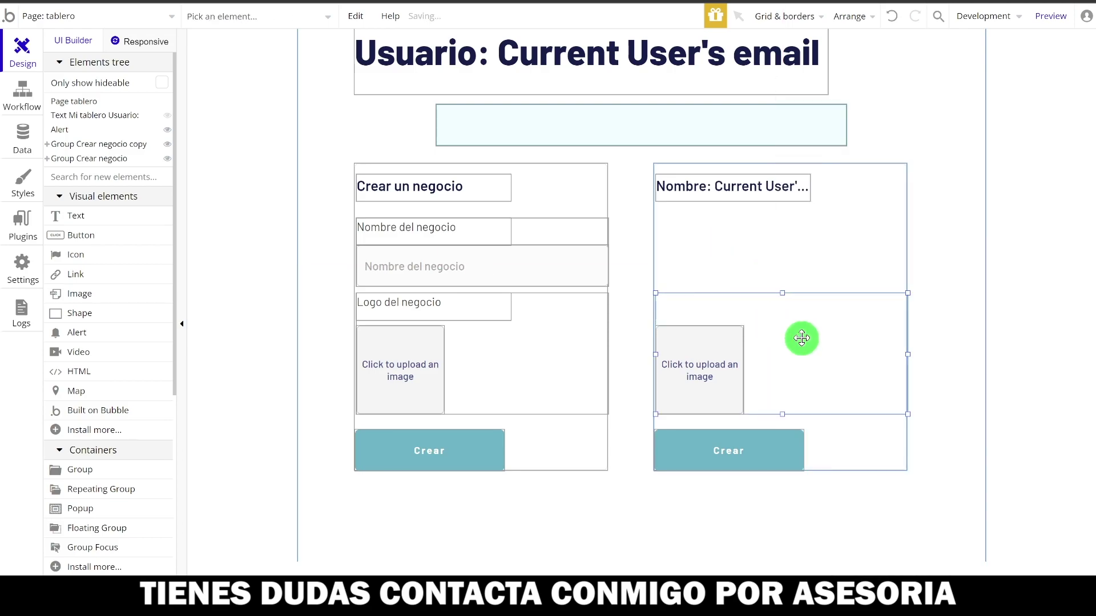
{"action": "left_click", "coordinate": [763, 346]}
{"action": "key", "text": "Delete"}
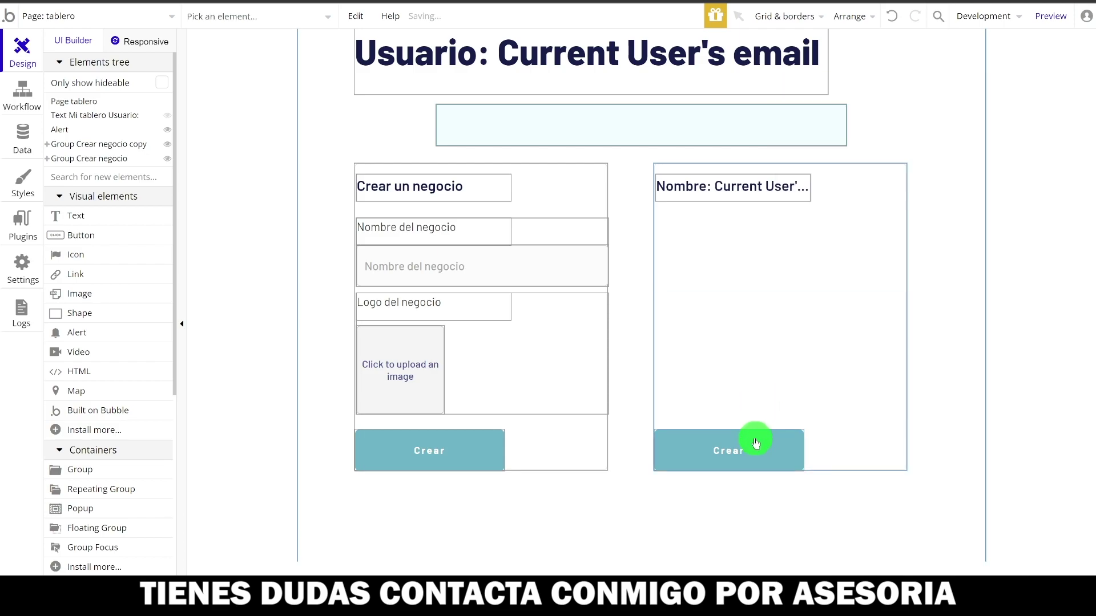
{"action": "left_click", "coordinate": [755, 439]}
{"action": "left_click", "coordinate": [839, 156]}
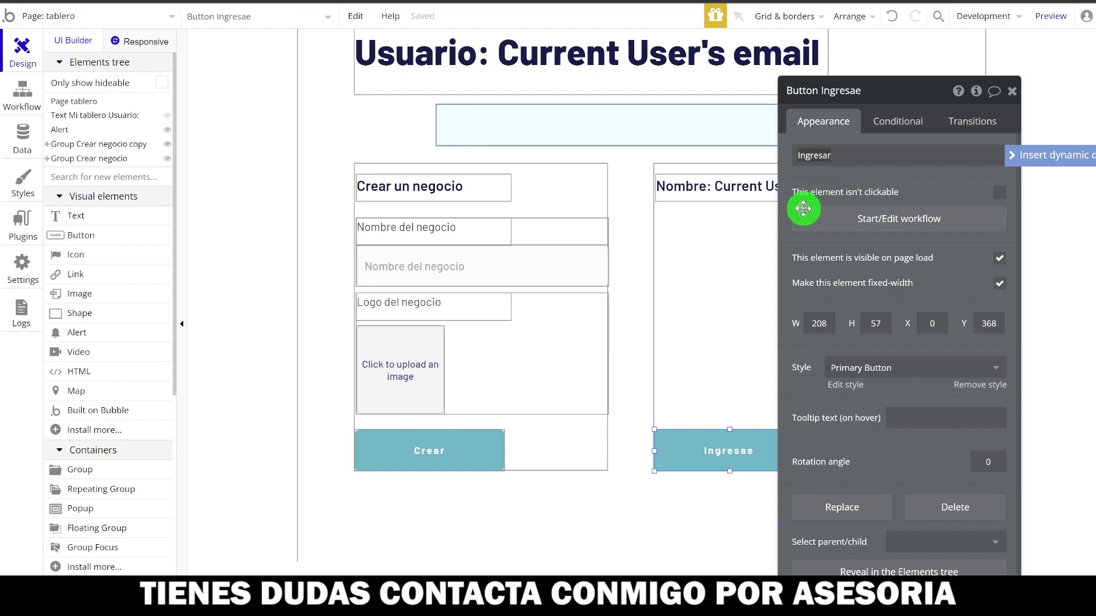
- Relabel the copied group's button 'Ingresar' and pick the Image element from the elements search
{"action": "left_click", "coordinate": [731, 282]}
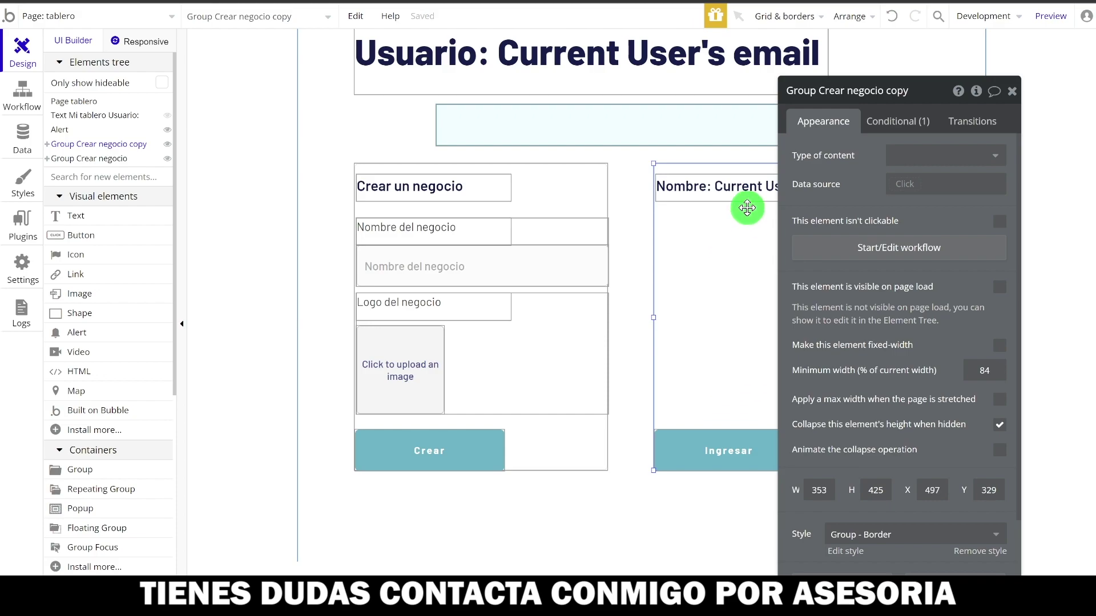
{"action": "left_click", "coordinate": [742, 191]}
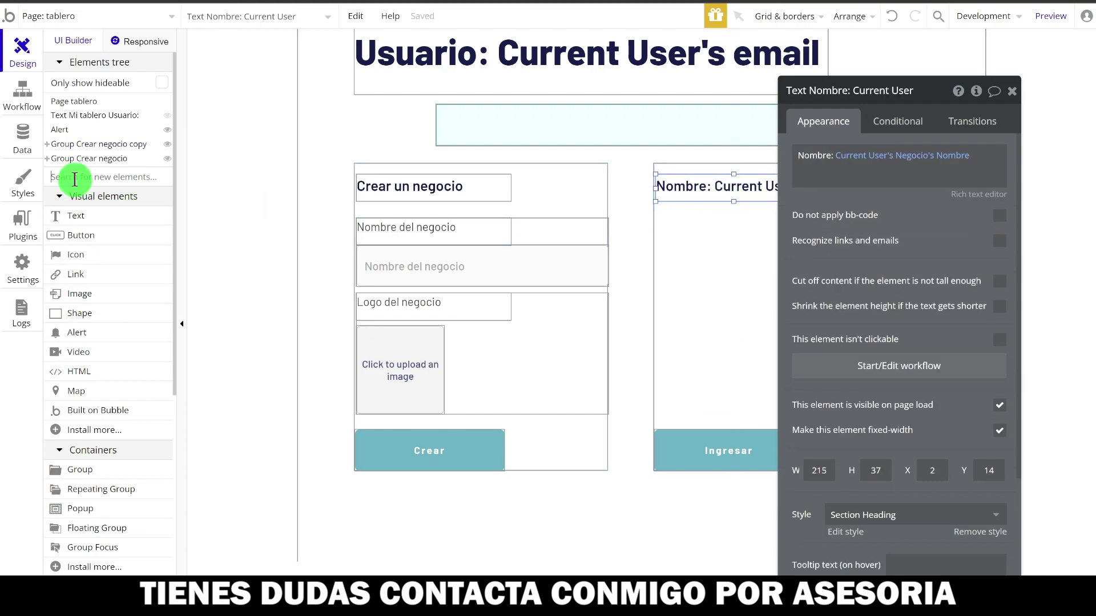
{"action": "type", "text": "img"}
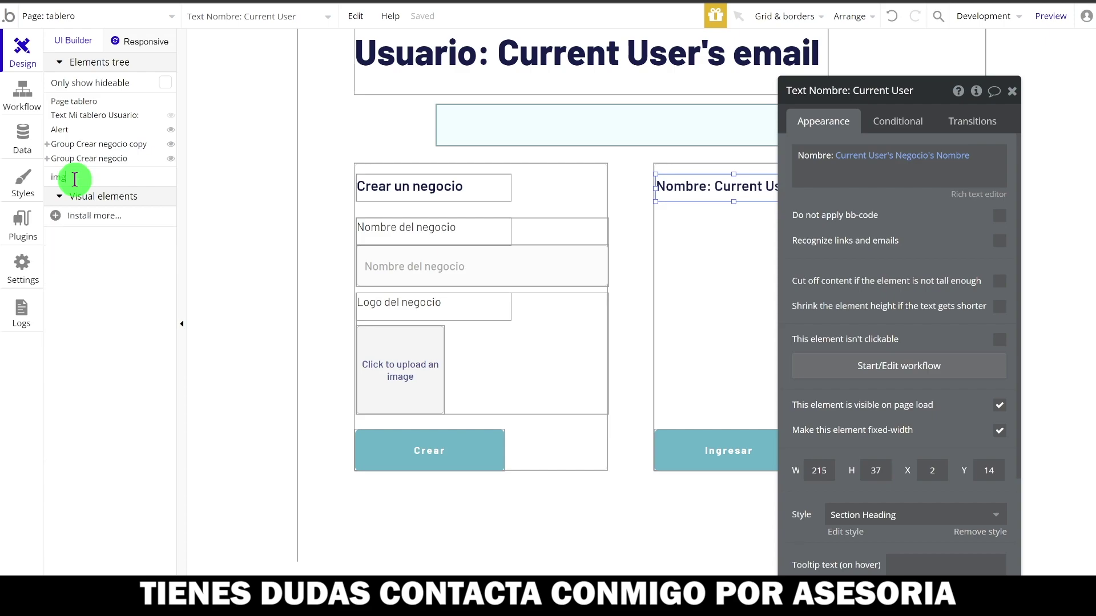
{"action": "type", "text": "a"}
{"action": "key", "text": "BackSpace"}
{"action": "key", "text": "BackSpace"}
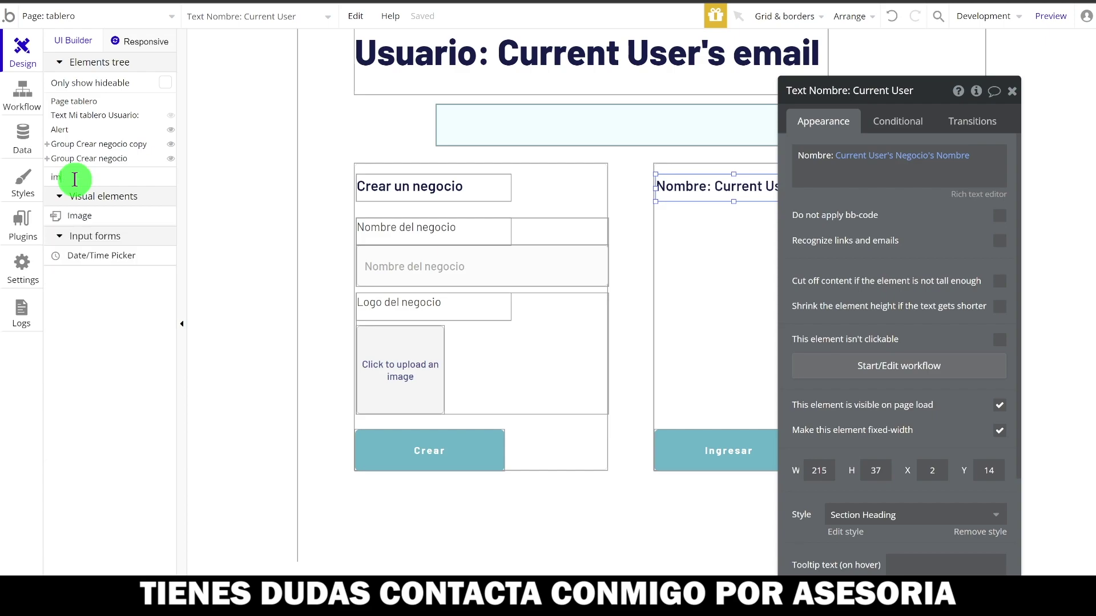
{"action": "type", "text": "a"}
{"action": "left_click", "coordinate": [92, 220]}
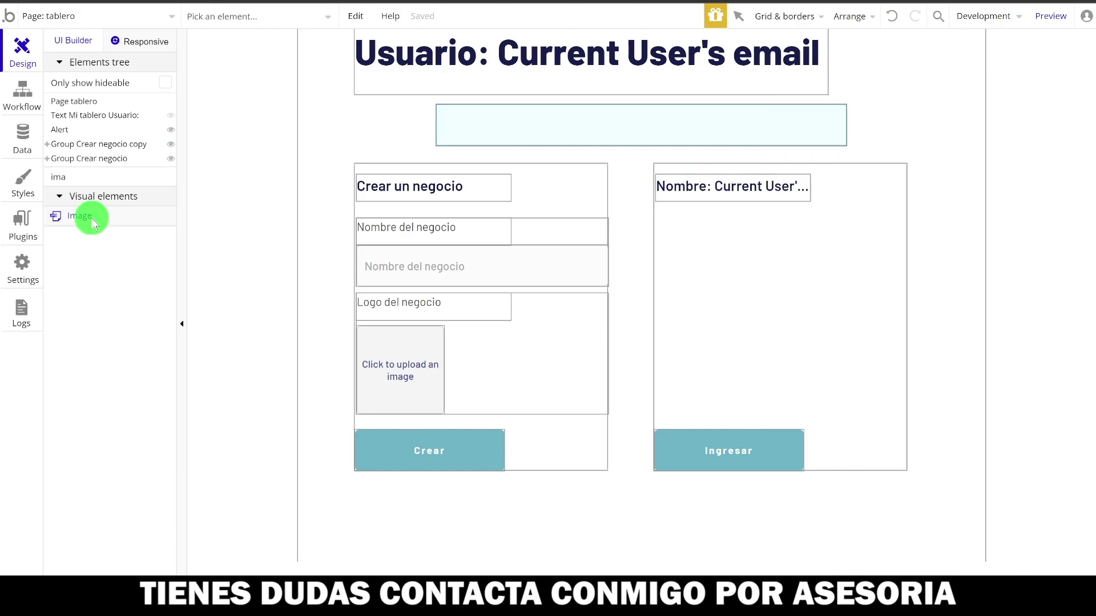
- Draw a 110×110 image below the business name in the copy, sourcing it from Current User
{"action": "left_click_drag", "start_coordinate": [702, 228], "coordinate": [781, 303]}
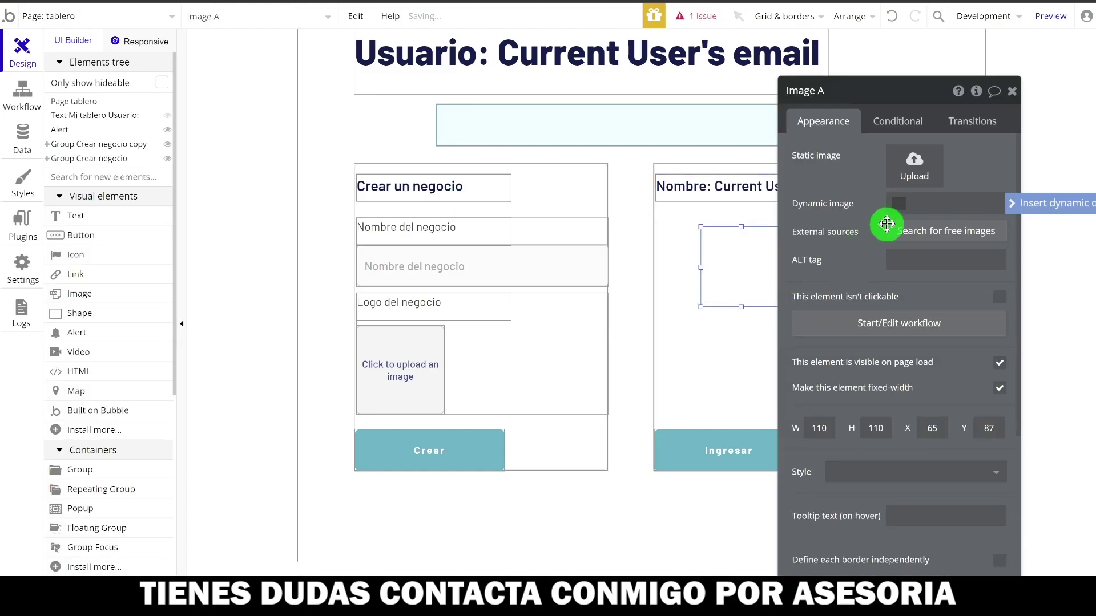
{"action": "left_click", "coordinate": [1025, 203]}
{"action": "left_click", "coordinate": [702, 266]}
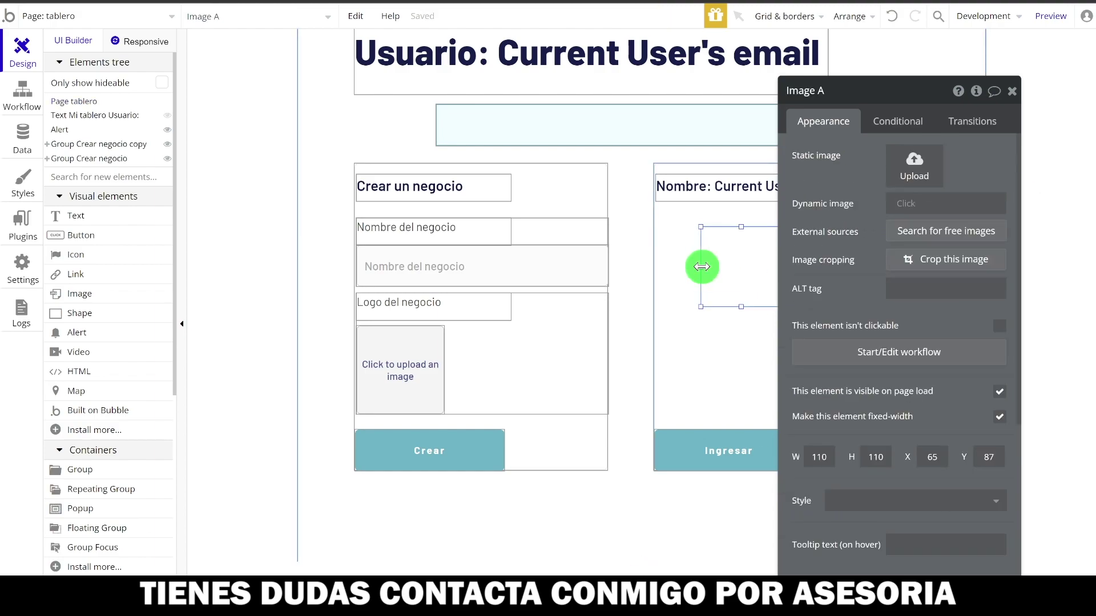
{"action": "left_click", "coordinate": [910, 204]}
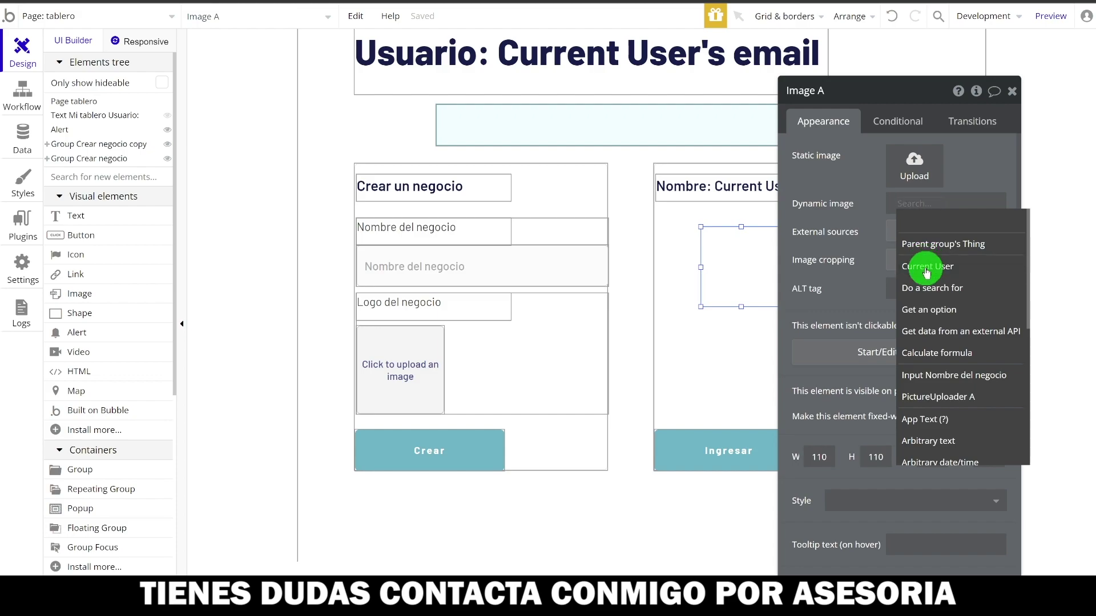
{"action": "left_click", "coordinate": [926, 267]}
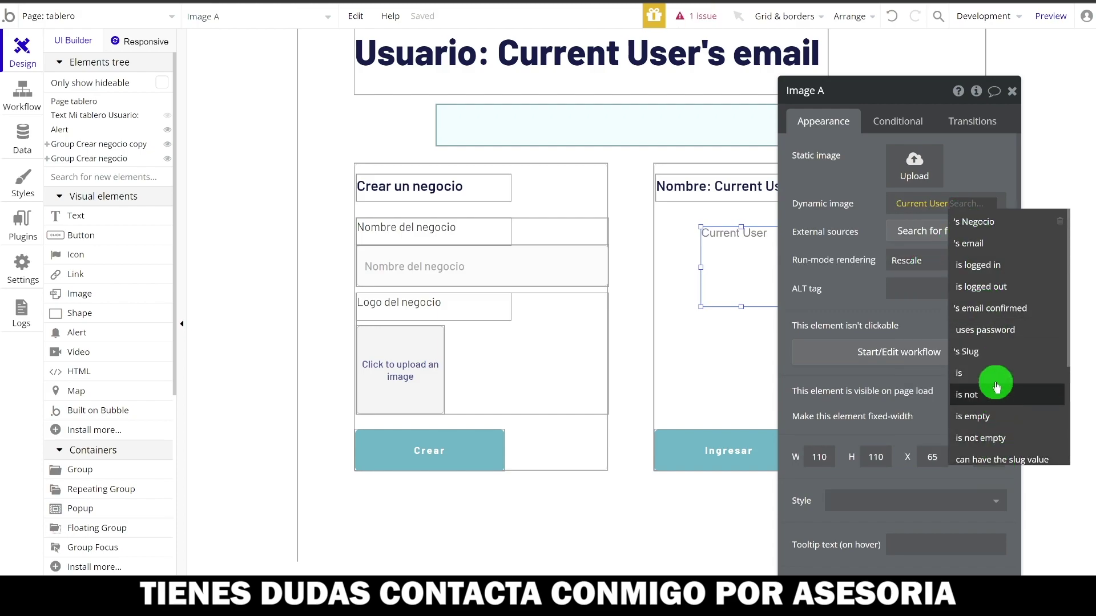